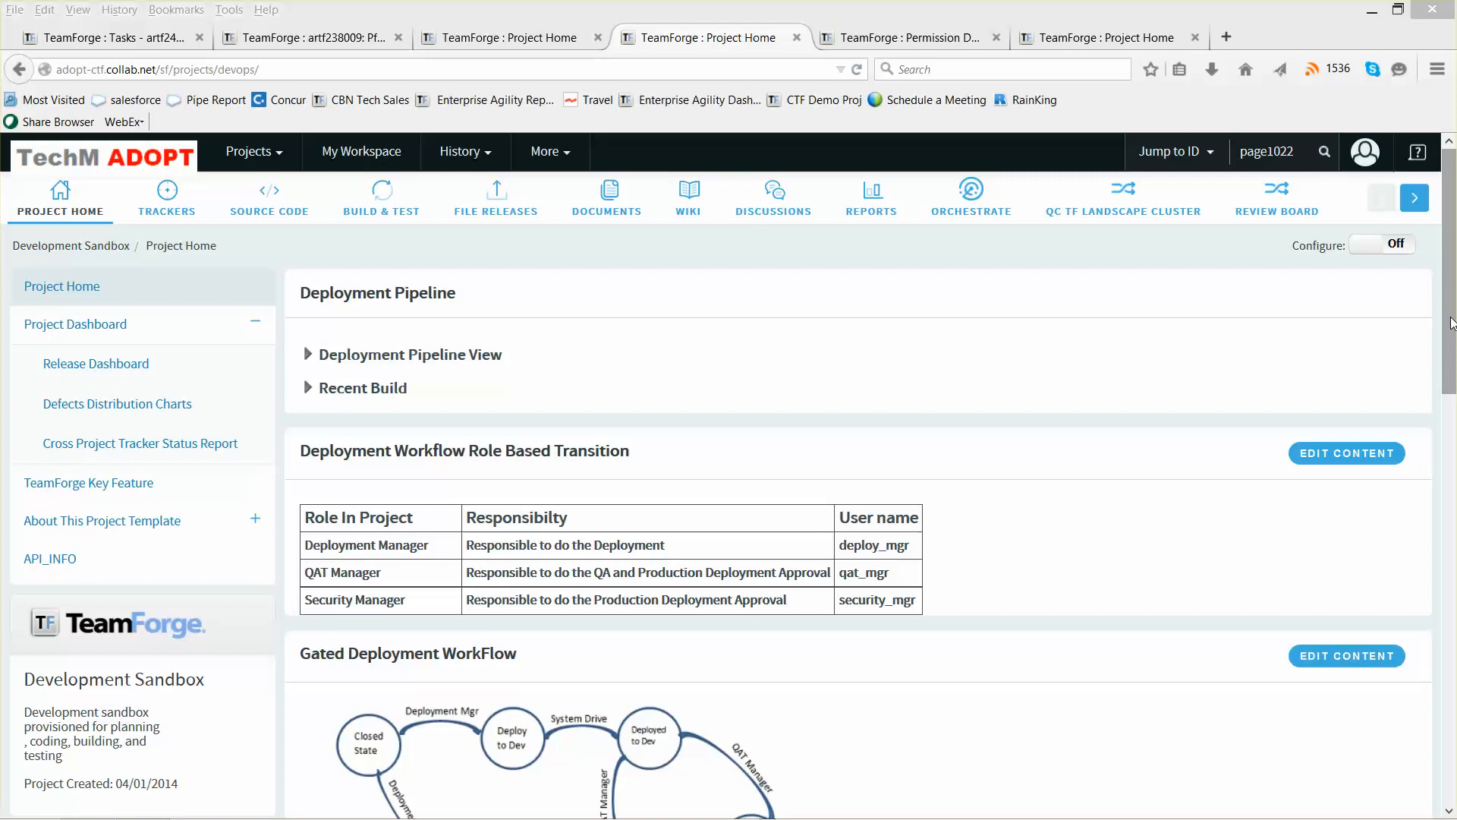
- Review the Development Sandbox home page down to its DevOps platform diagram and open the Build Box wedding application
{"action": "left_click_drag", "start_coordinate": [1449, 322], "coordinate": [1441, 746]}
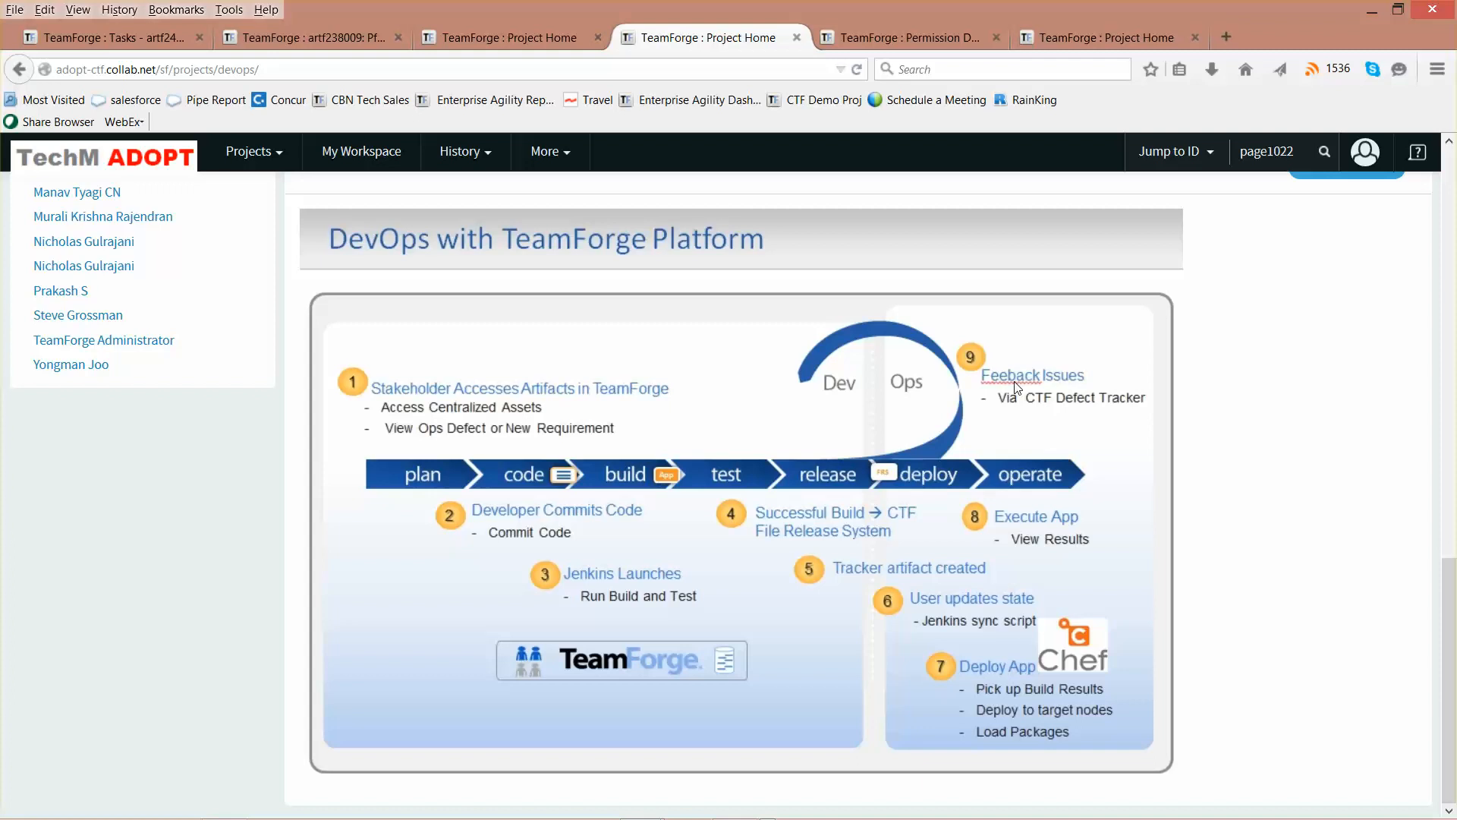
{"action": "left_click_drag", "start_coordinate": [1446, 568], "coordinate": [1435, 176]}
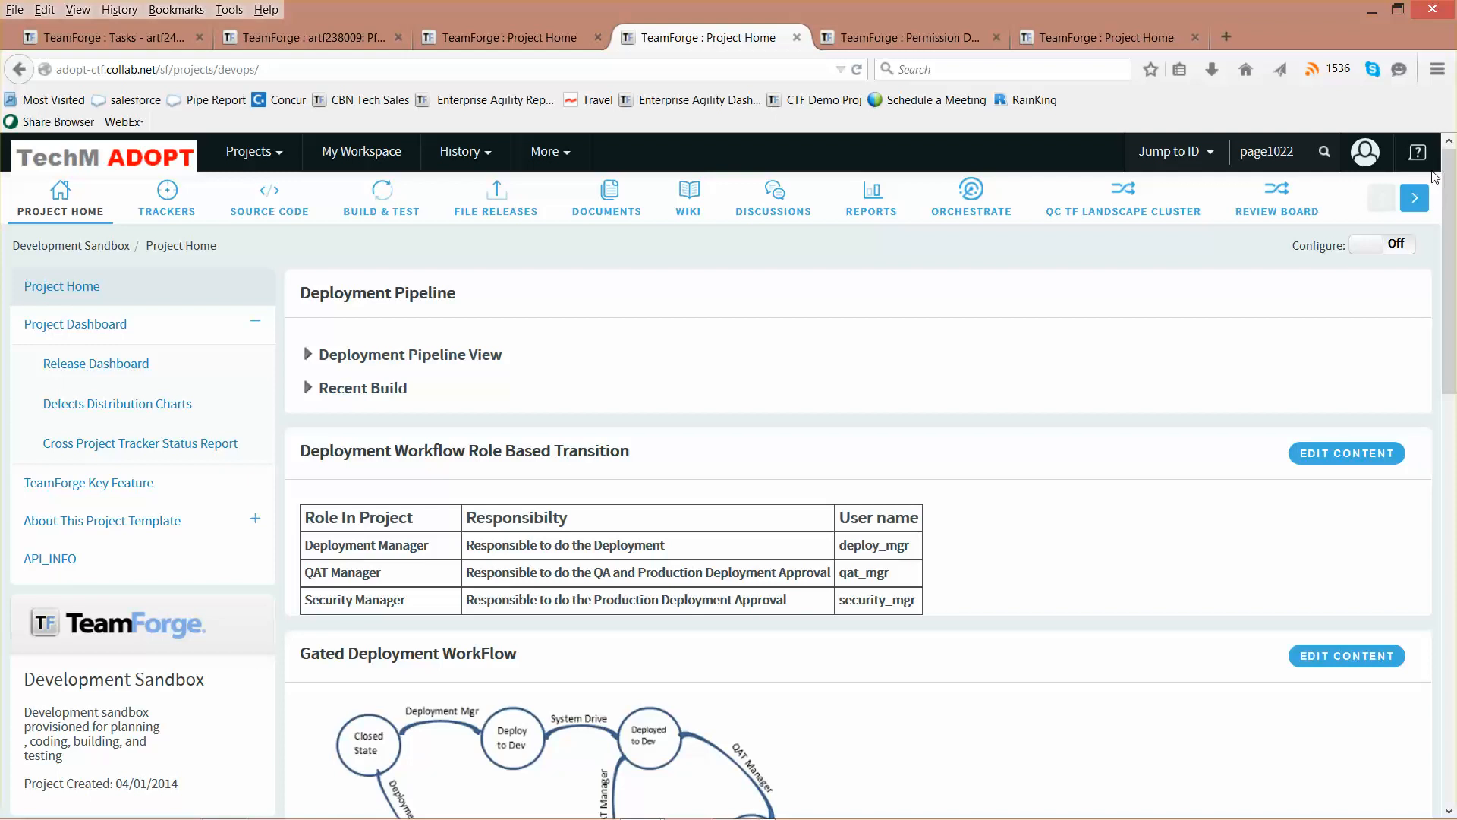
{"action": "left_click", "coordinate": [1413, 201]}
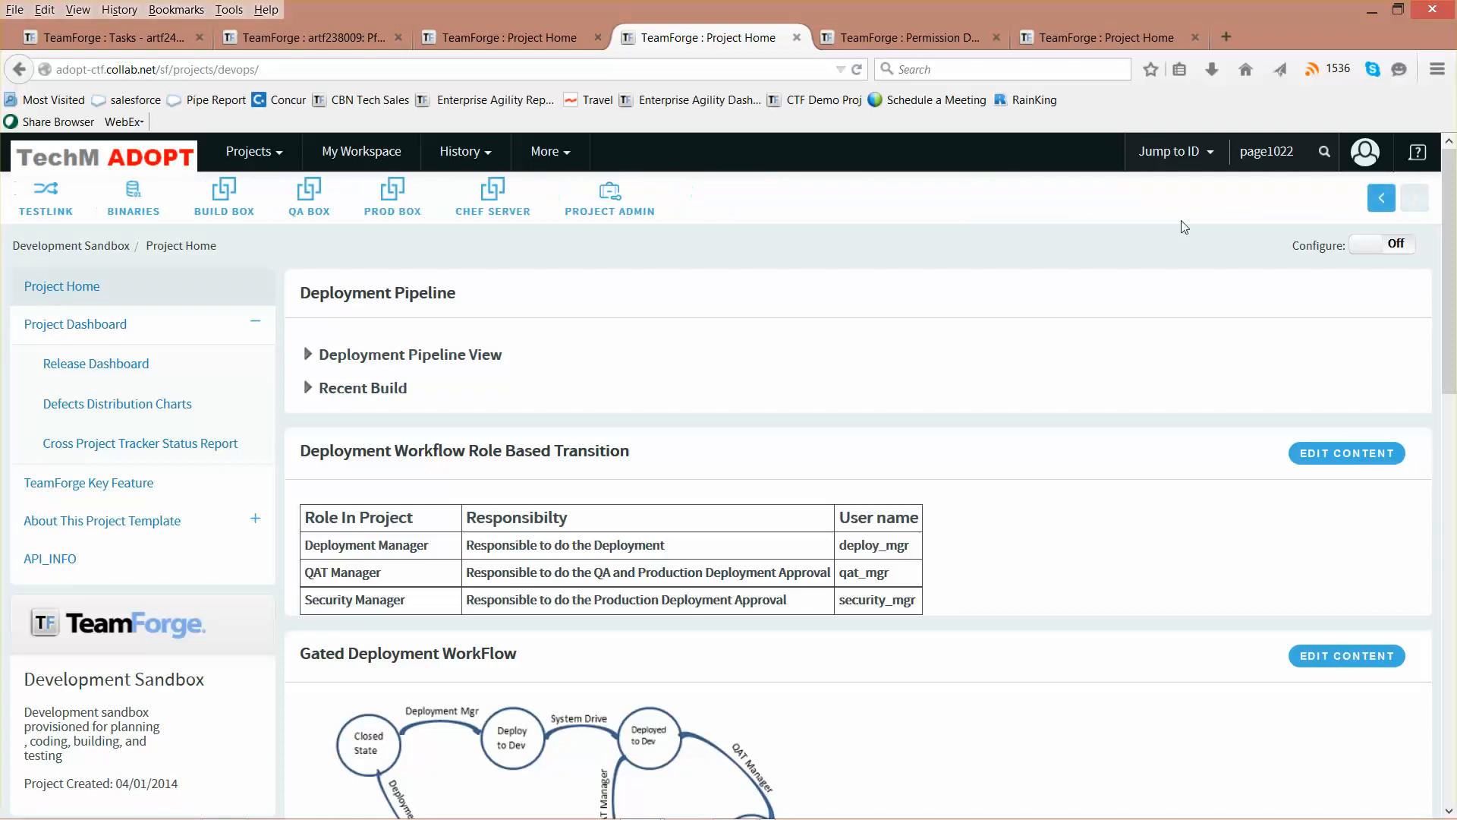
{"action": "left_click", "coordinate": [230, 220]}
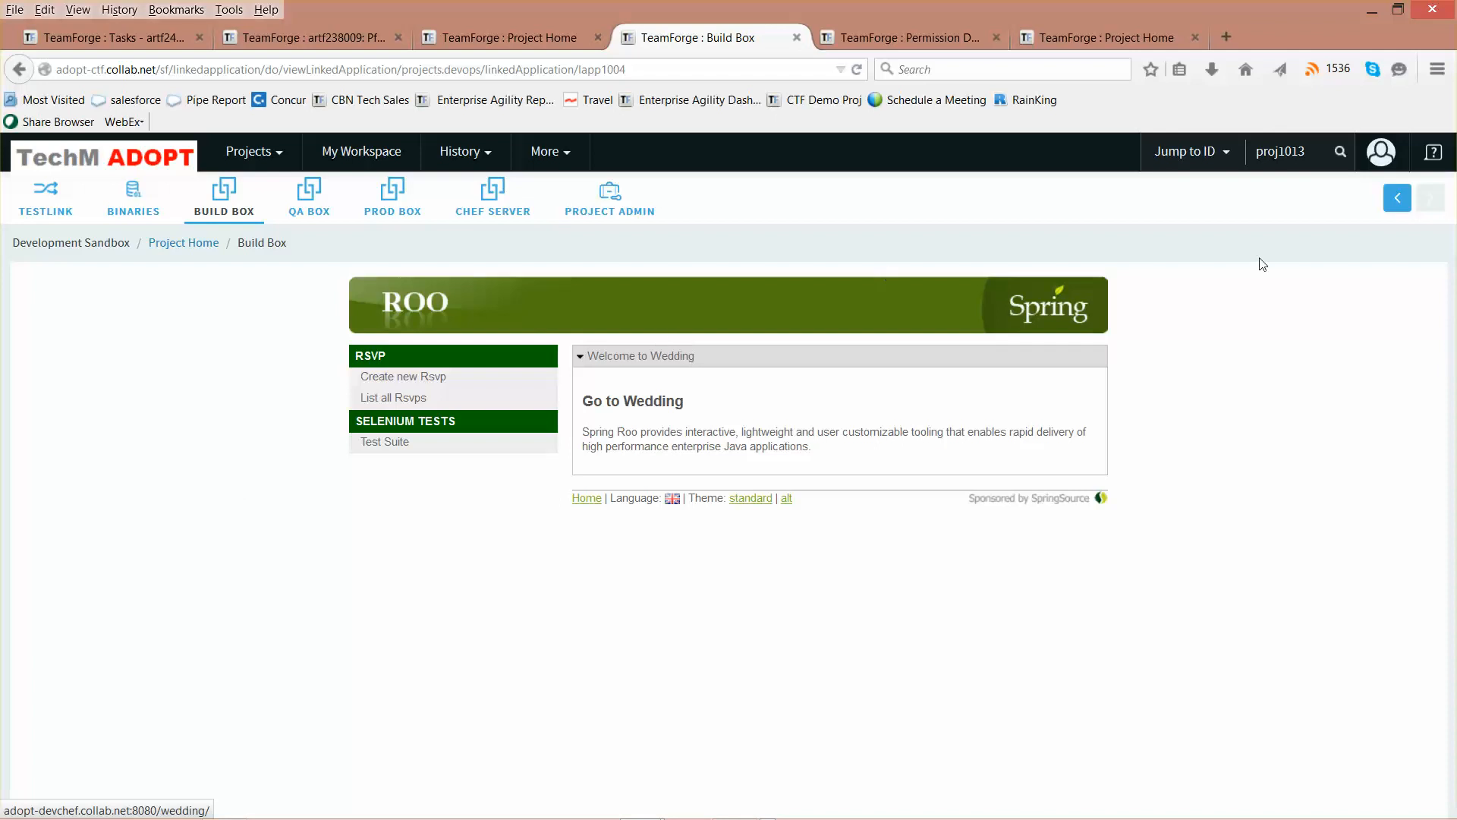
- Open task artf3088, Modify Wedding App, from the project's Tasks tracker and review its status and planning fields
{"action": "left_click", "coordinate": [1397, 198]}
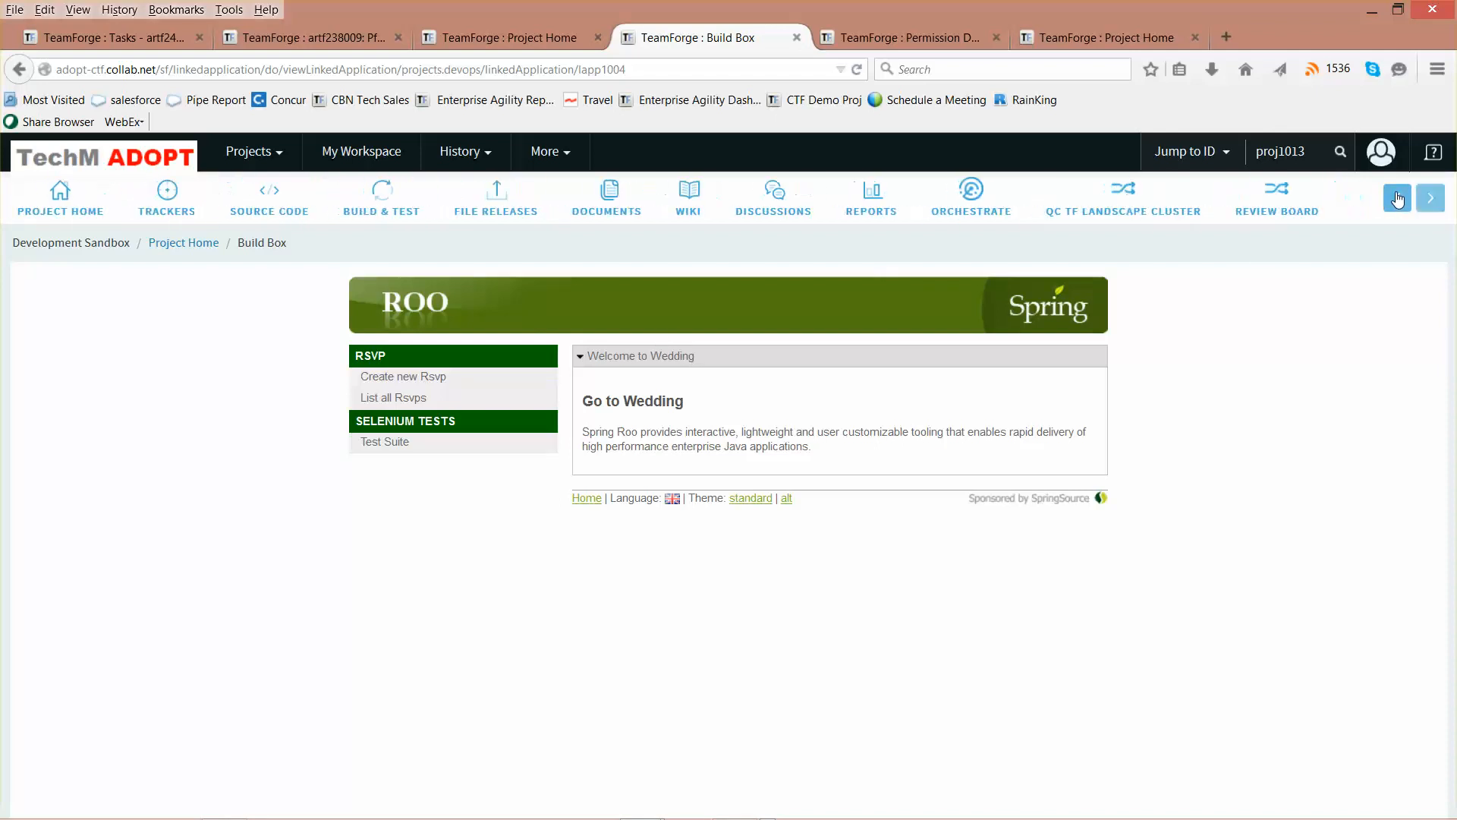
{"action": "left_click", "coordinate": [169, 209]}
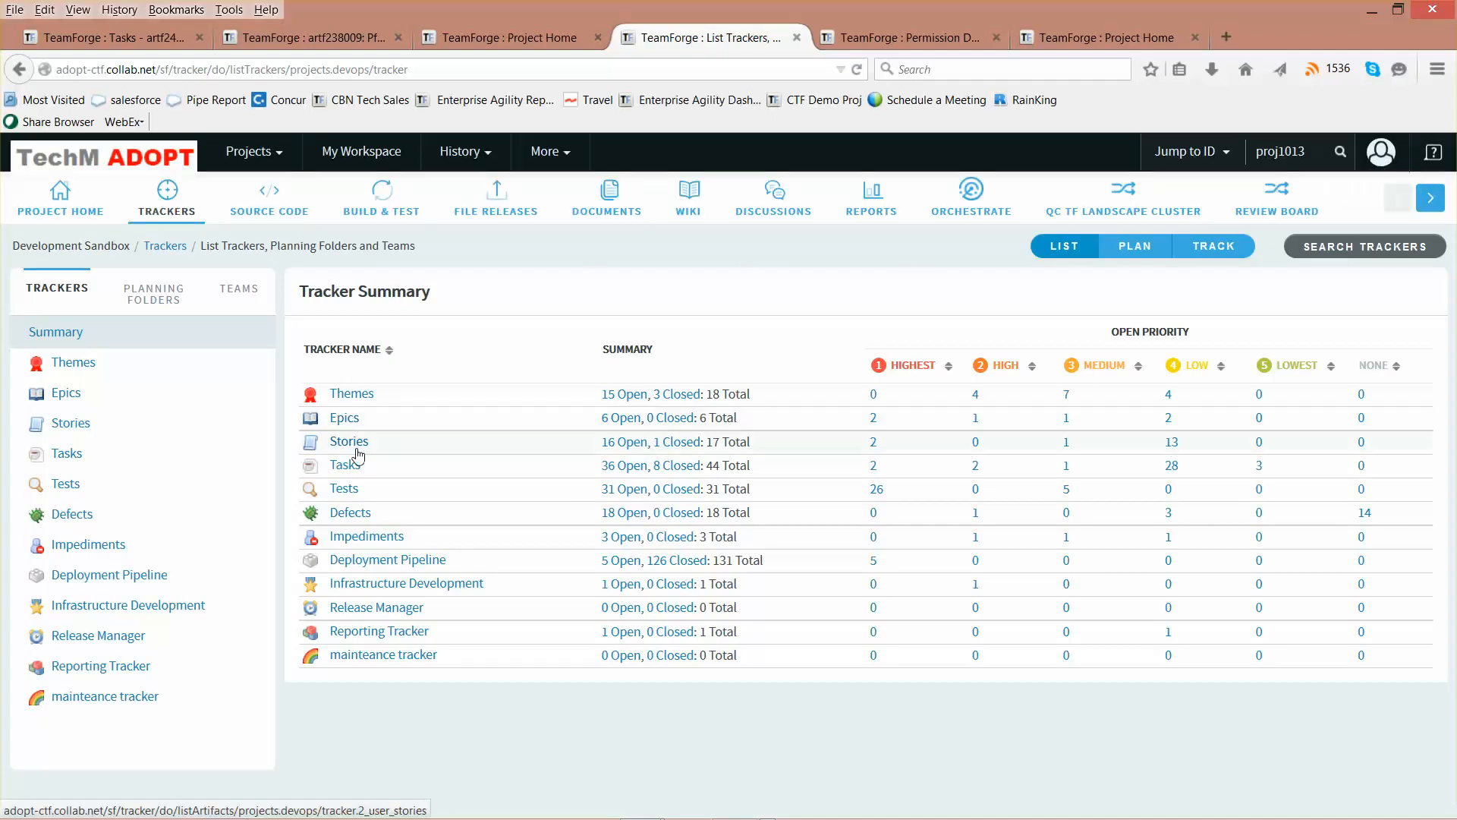
{"action": "left_click", "coordinate": [347, 471]}
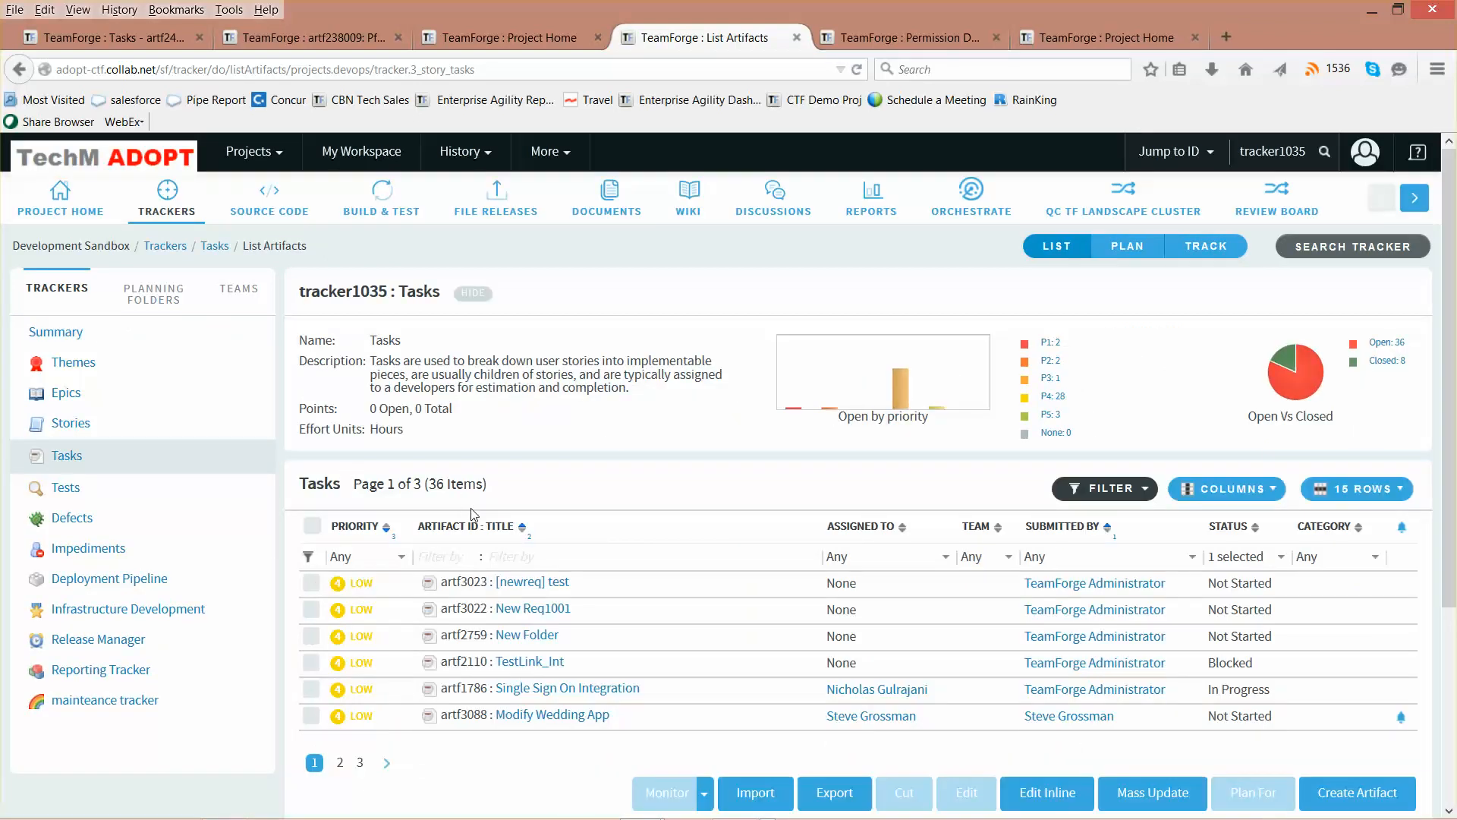
{"action": "left_click", "coordinate": [565, 716]}
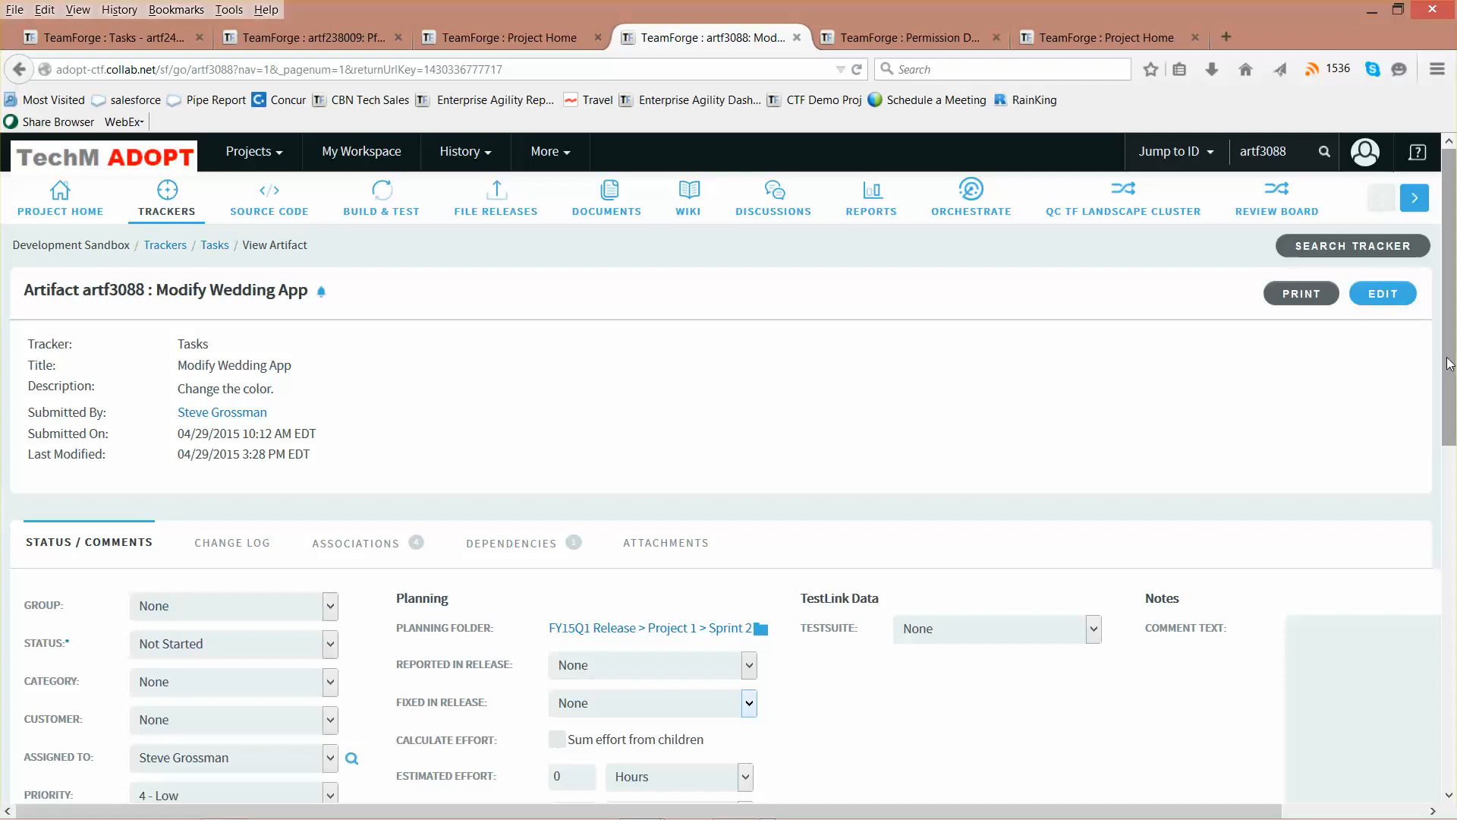
{"action": "left_click_drag", "start_coordinate": [1450, 363], "coordinate": [1432, 433]}
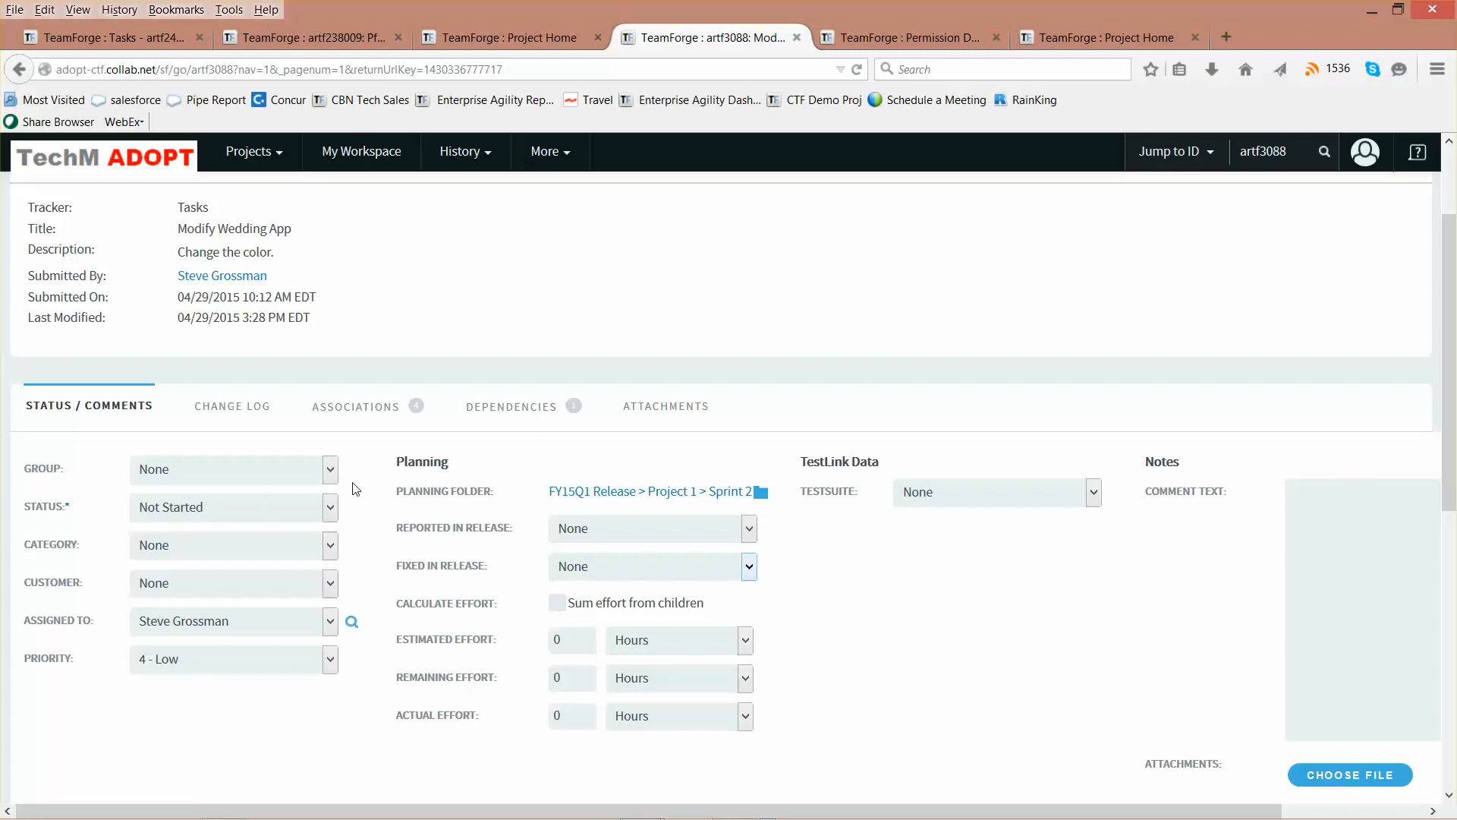
- Switch to Eclipse, cancelling the workspace selection, and open task artf3088, Modify Wedding App, from My ADOPT Tasks
{"action": "left_click", "coordinate": [1367, 16]}
{"action": "mouse_move", "coordinate": [727, 817]}
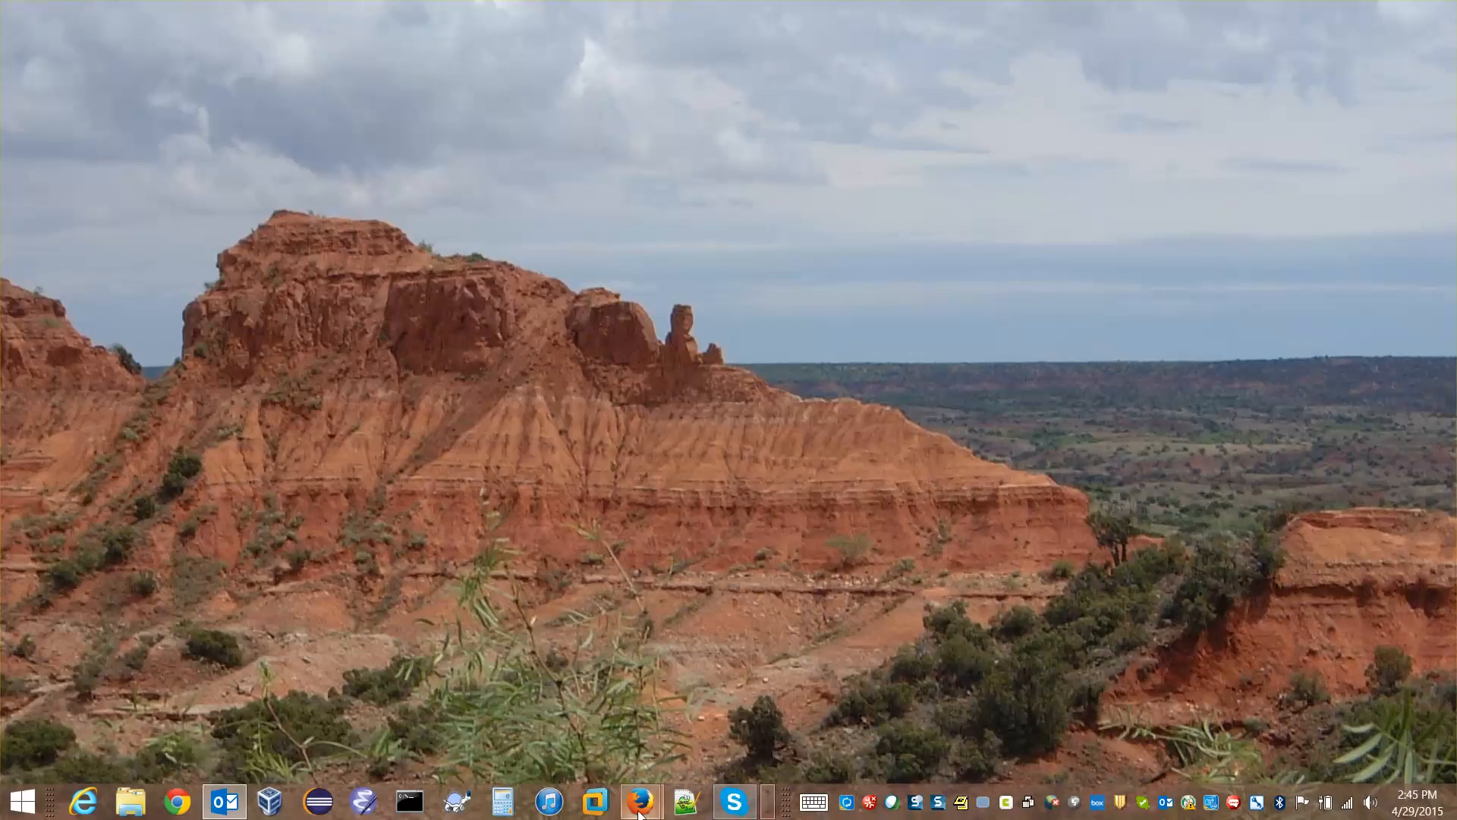
{"action": "left_click", "coordinate": [324, 811]}
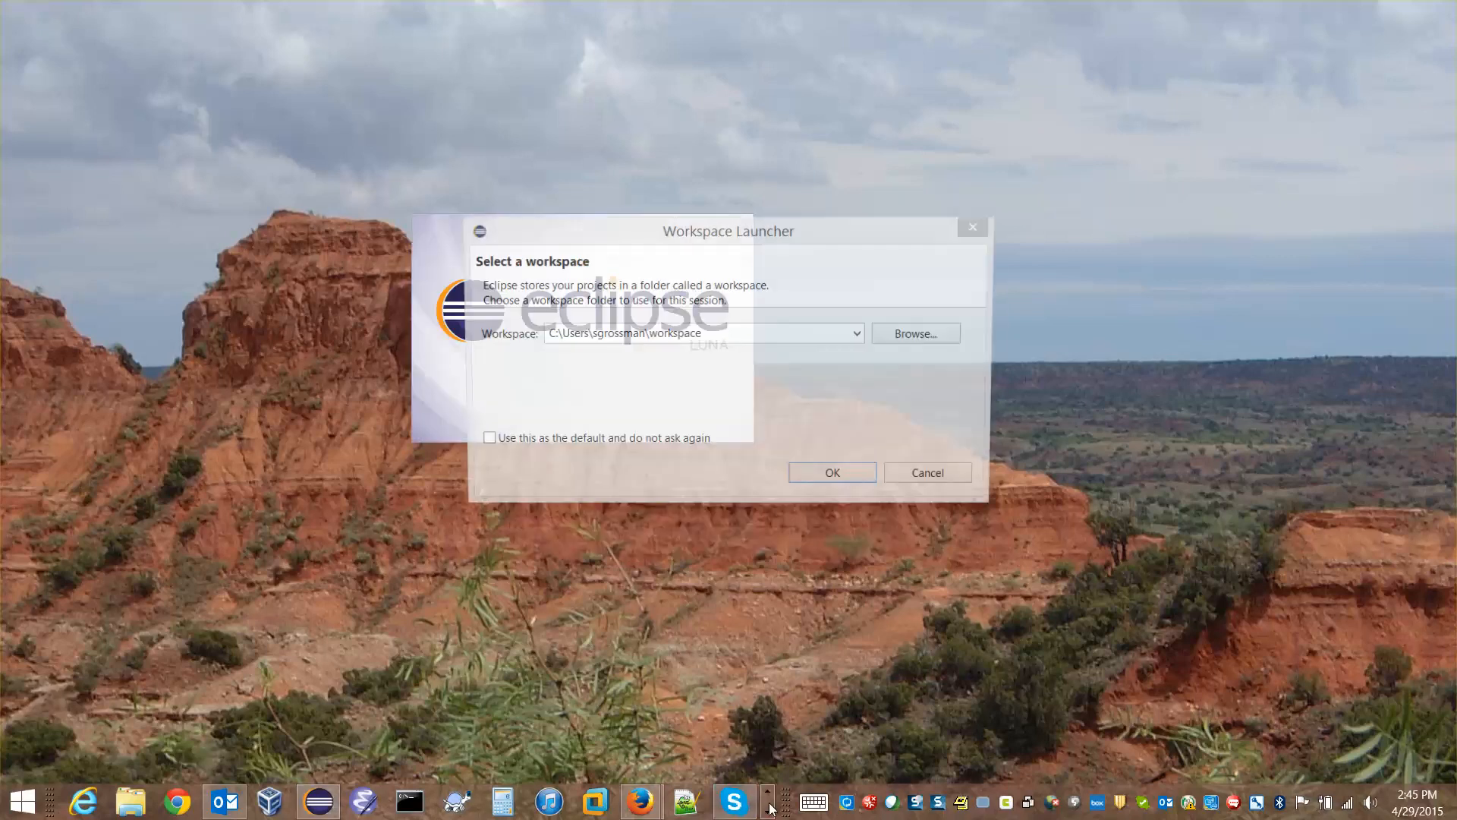
{"action": "left_click", "coordinate": [929, 478]}
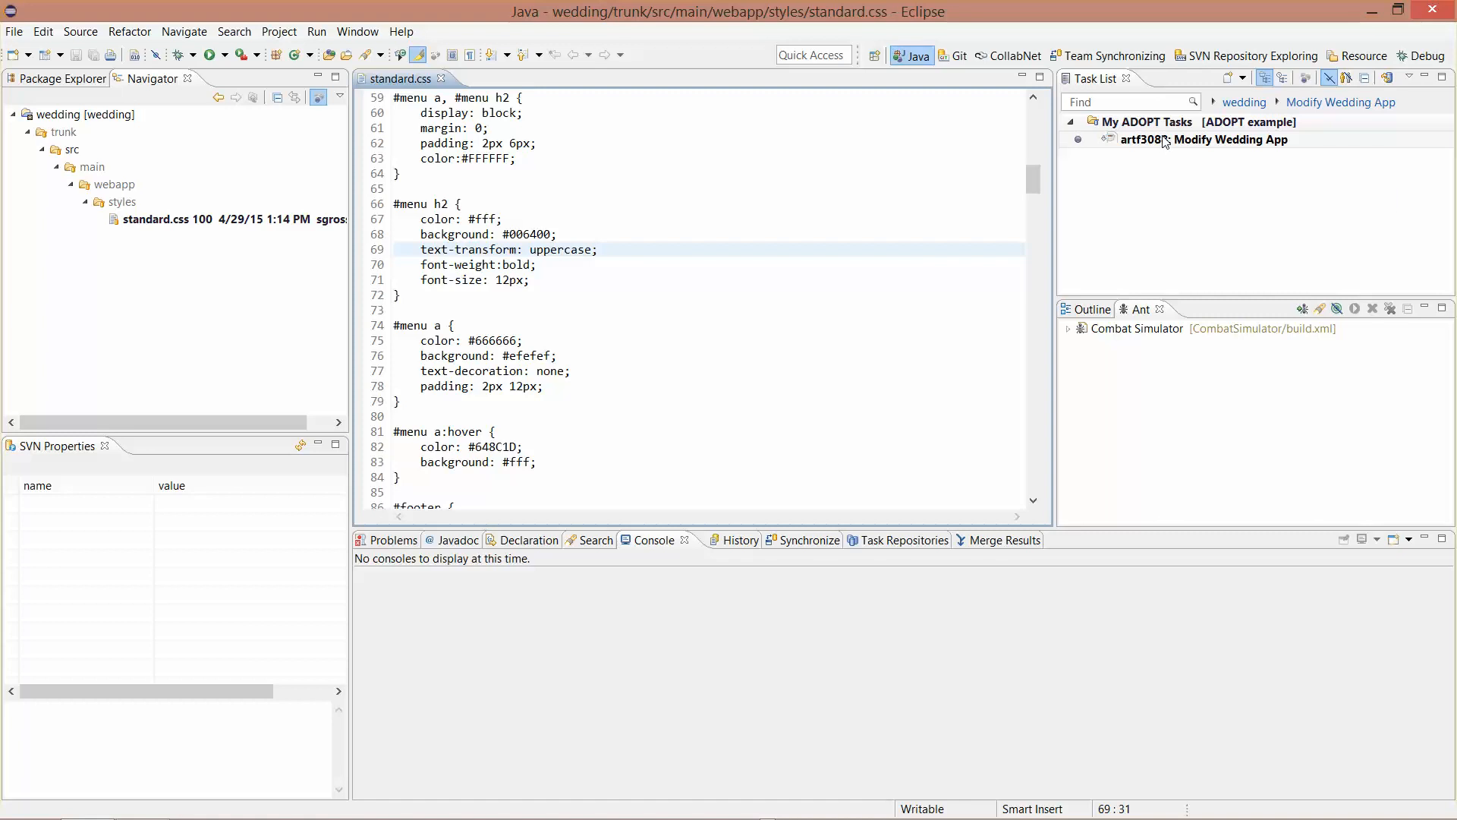
{"action": "mouse_move", "coordinate": [1165, 141]}
{"action": "double_click", "coordinate": [1163, 141]}
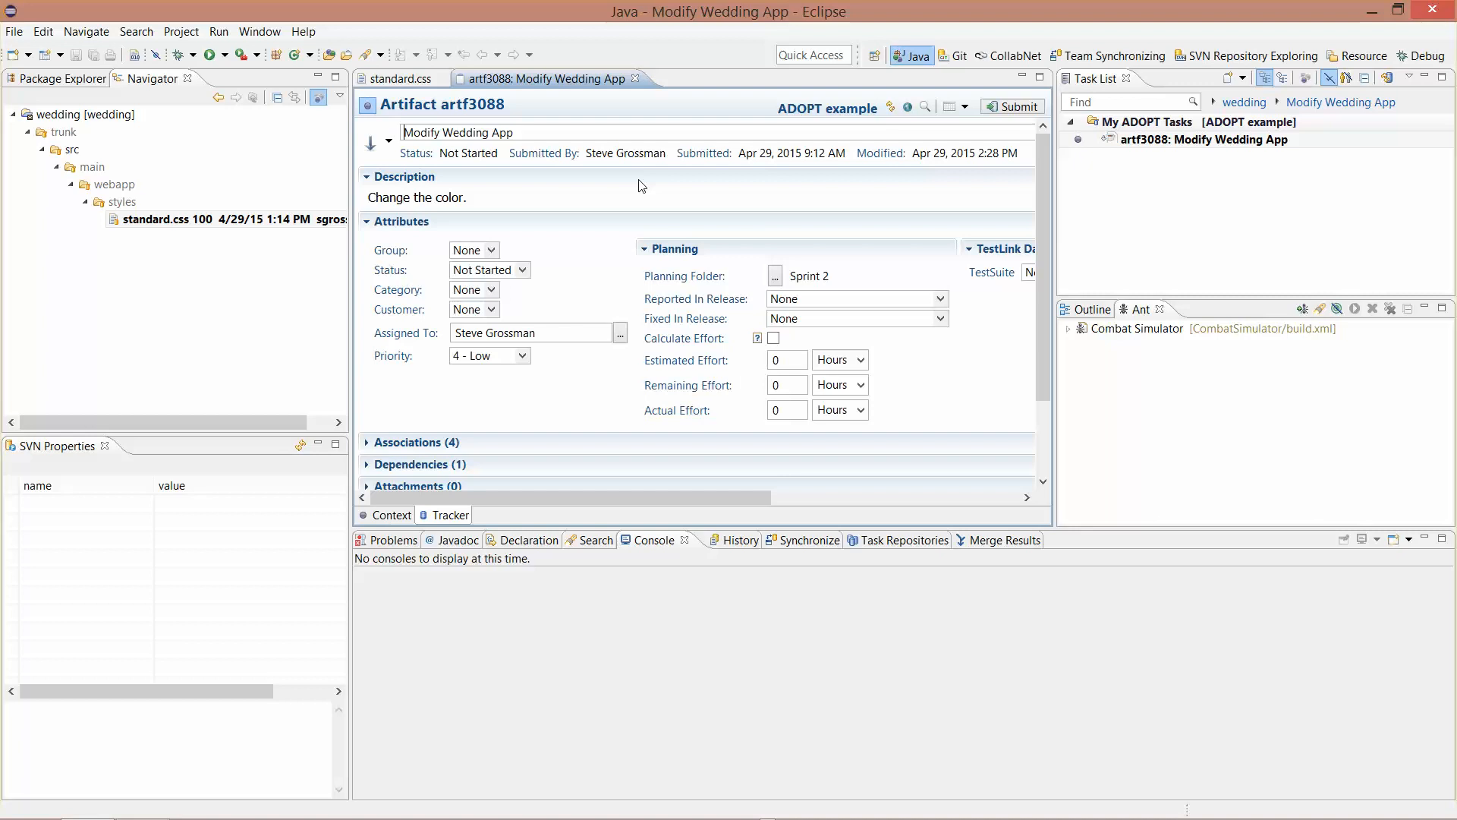
- Set the status of task artf3088 to In Progress, submit the change and close the task
{"action": "left_click", "coordinate": [528, 272]}
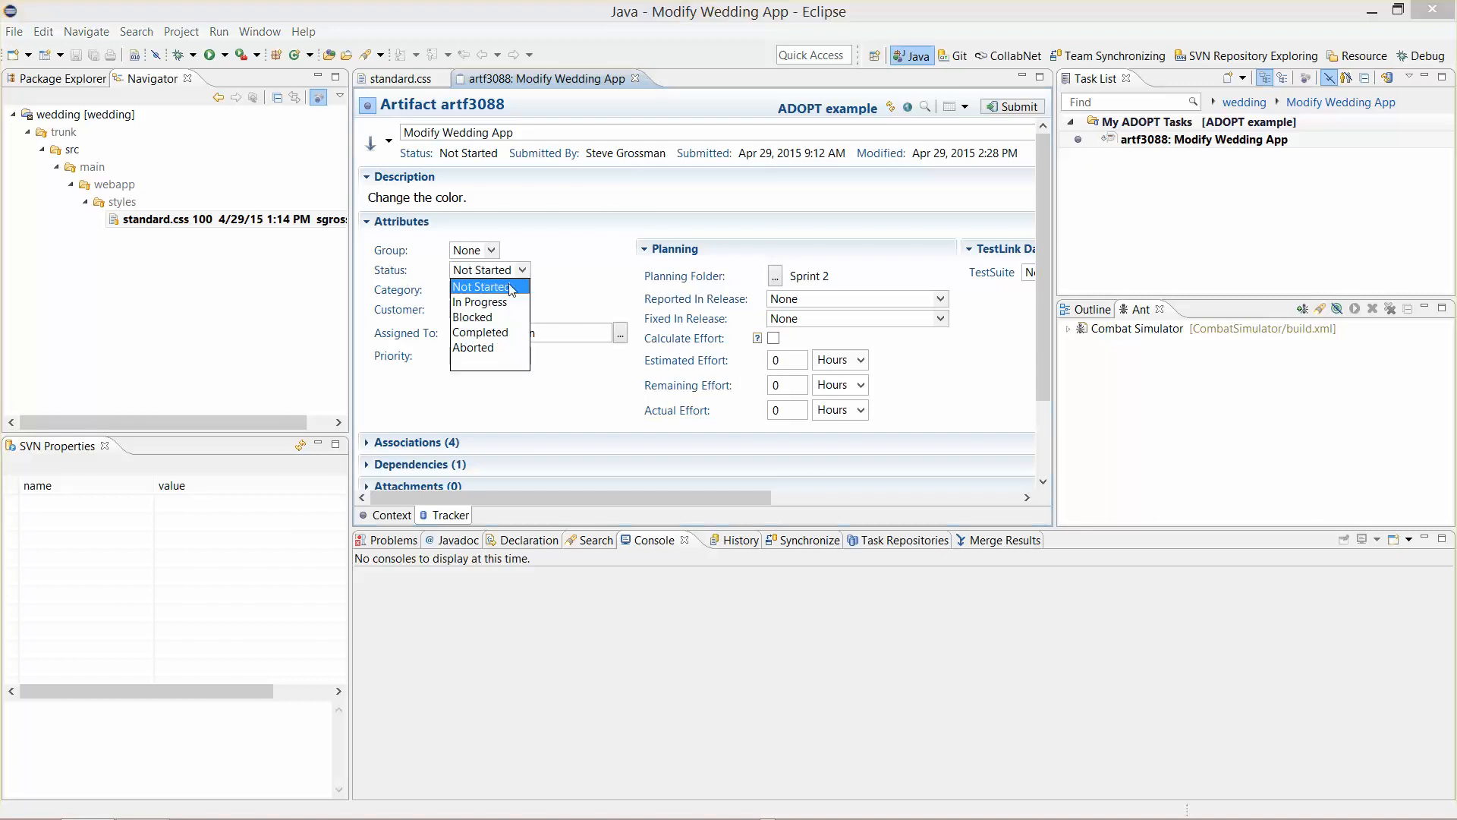
{"action": "left_click", "coordinate": [494, 305]}
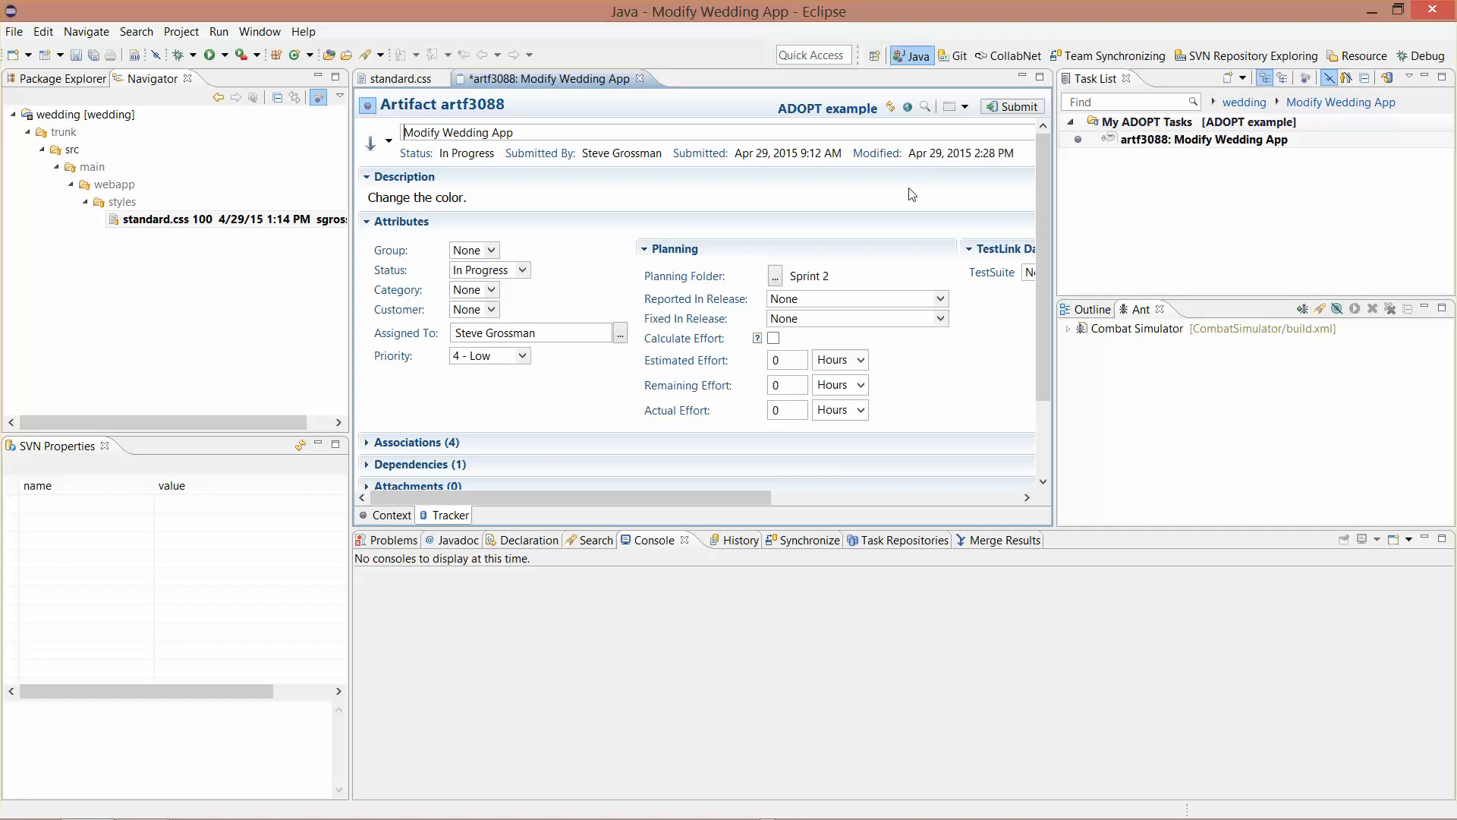
{"action": "left_click", "coordinate": [1014, 108]}
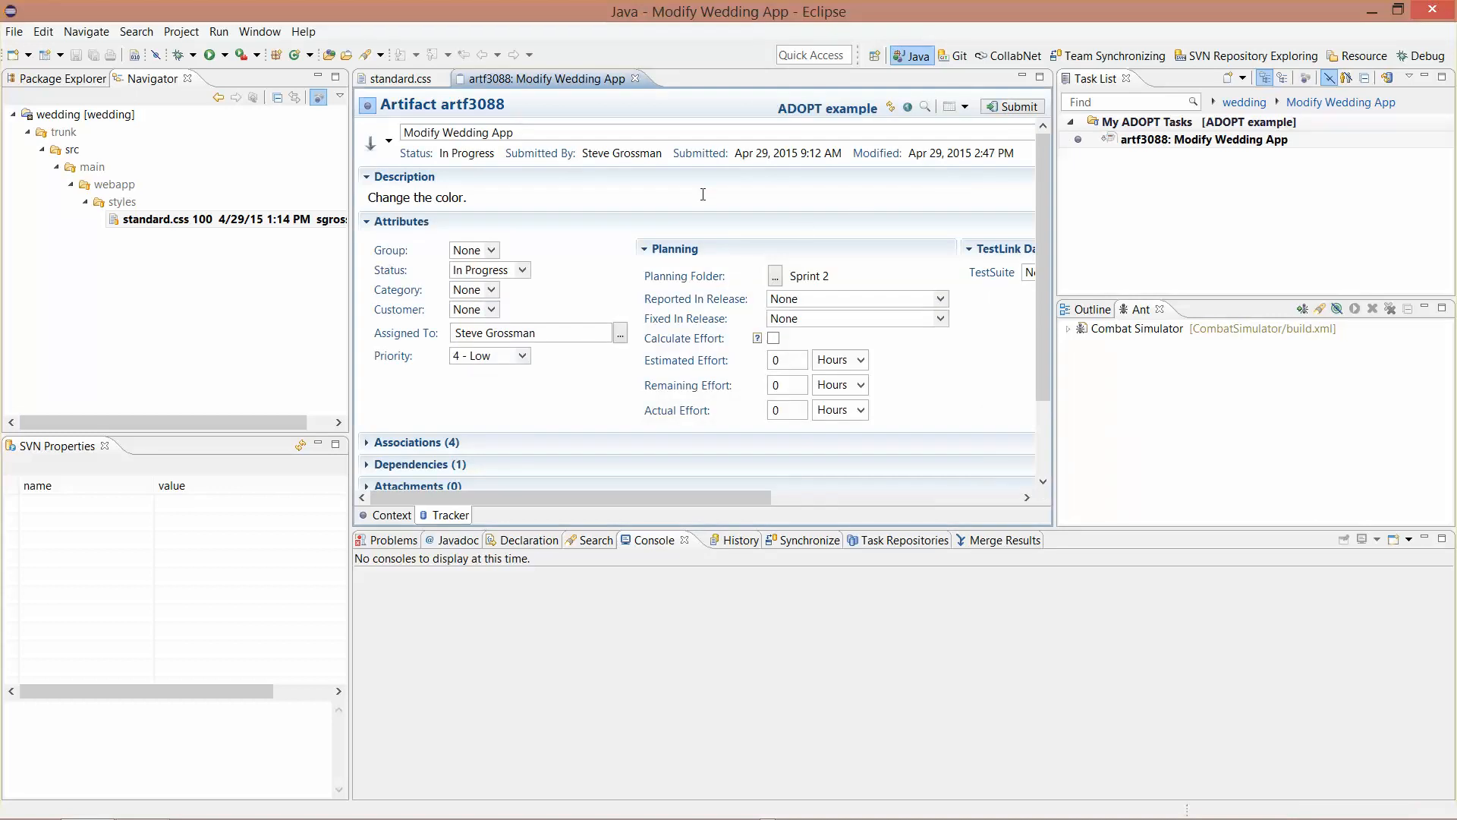
{"action": "left_click", "coordinate": [634, 79]}
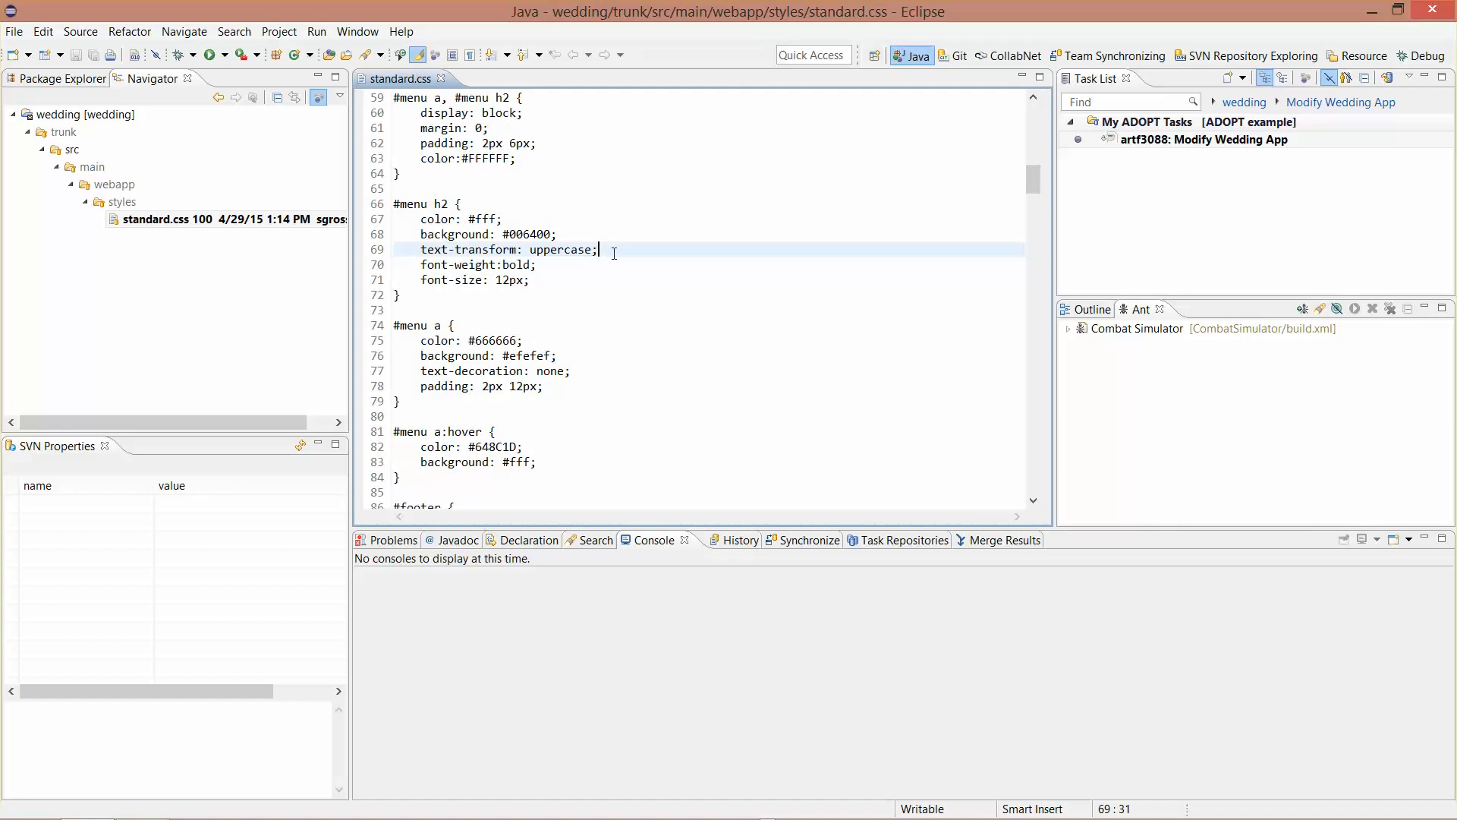
- Set the background of the #menu h2 rule in standard.css to red and save the file
{"action": "left_click", "coordinate": [524, 234]}
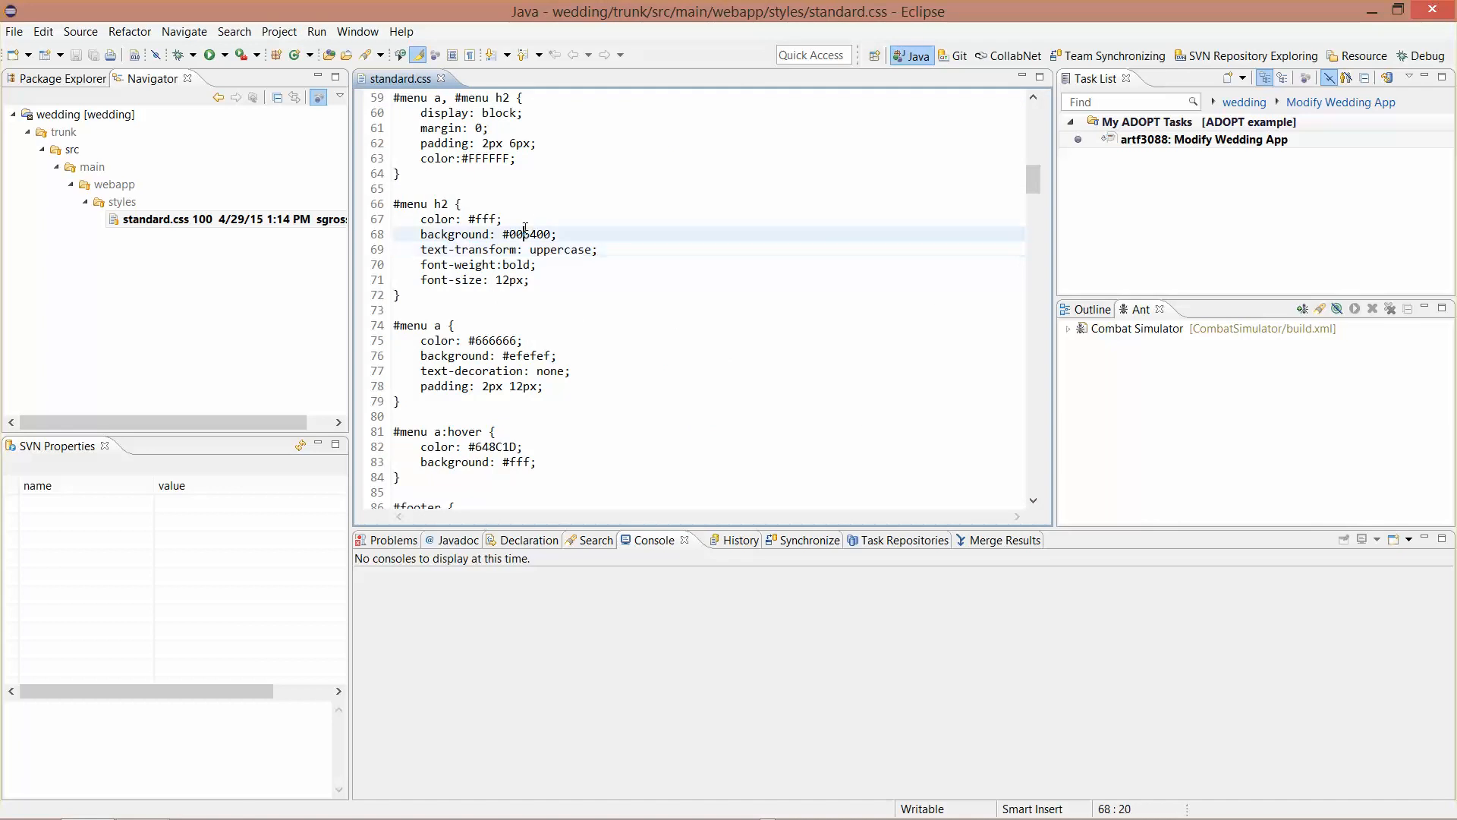
{"action": "left_click_drag", "start_coordinate": [503, 233], "coordinate": [552, 234]}
{"action": "type", "text": "red"}
{"action": "left_click", "coordinate": [625, 251]}
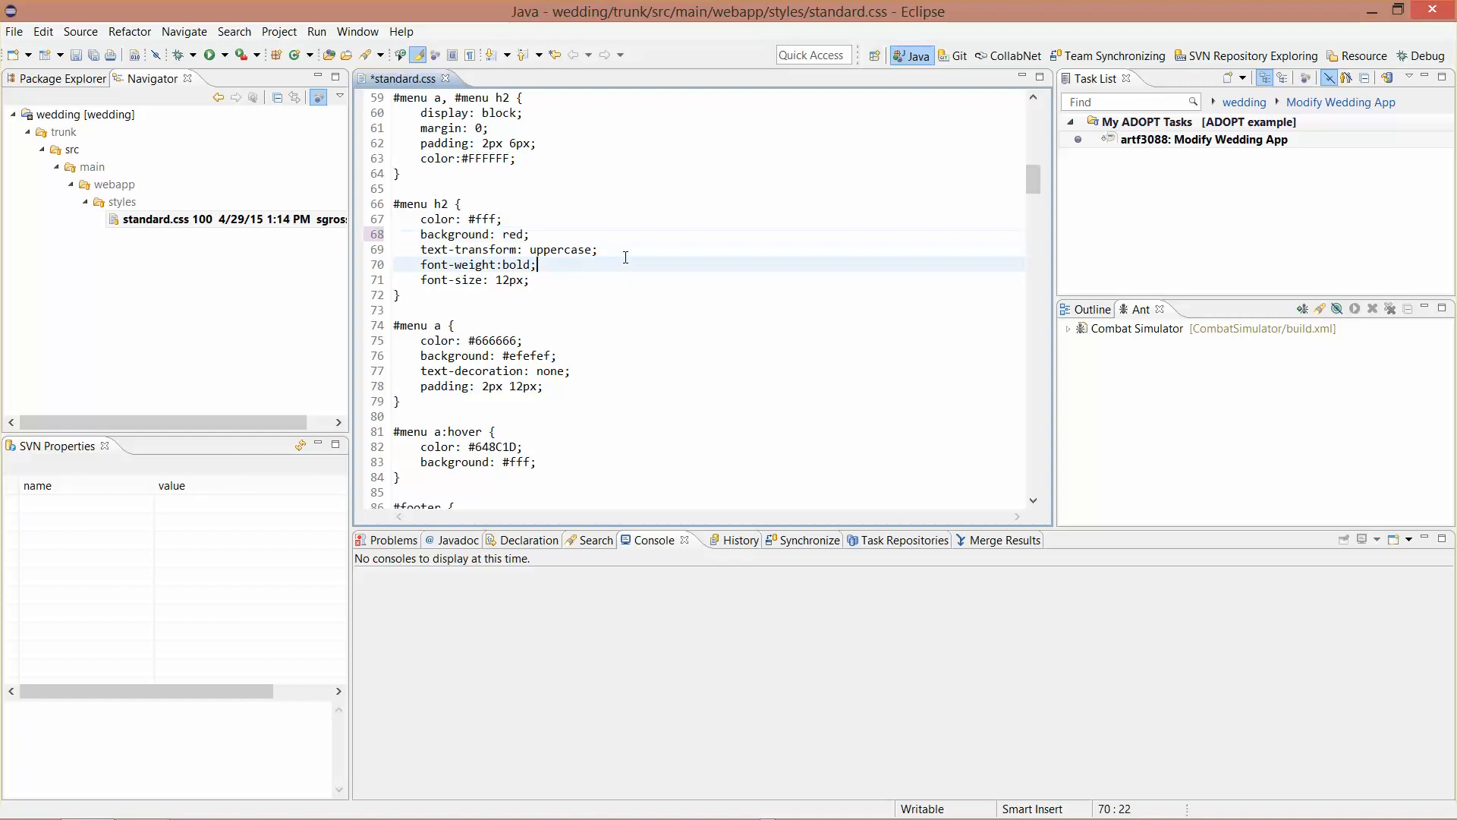
{"action": "left_click", "coordinate": [80, 57]}
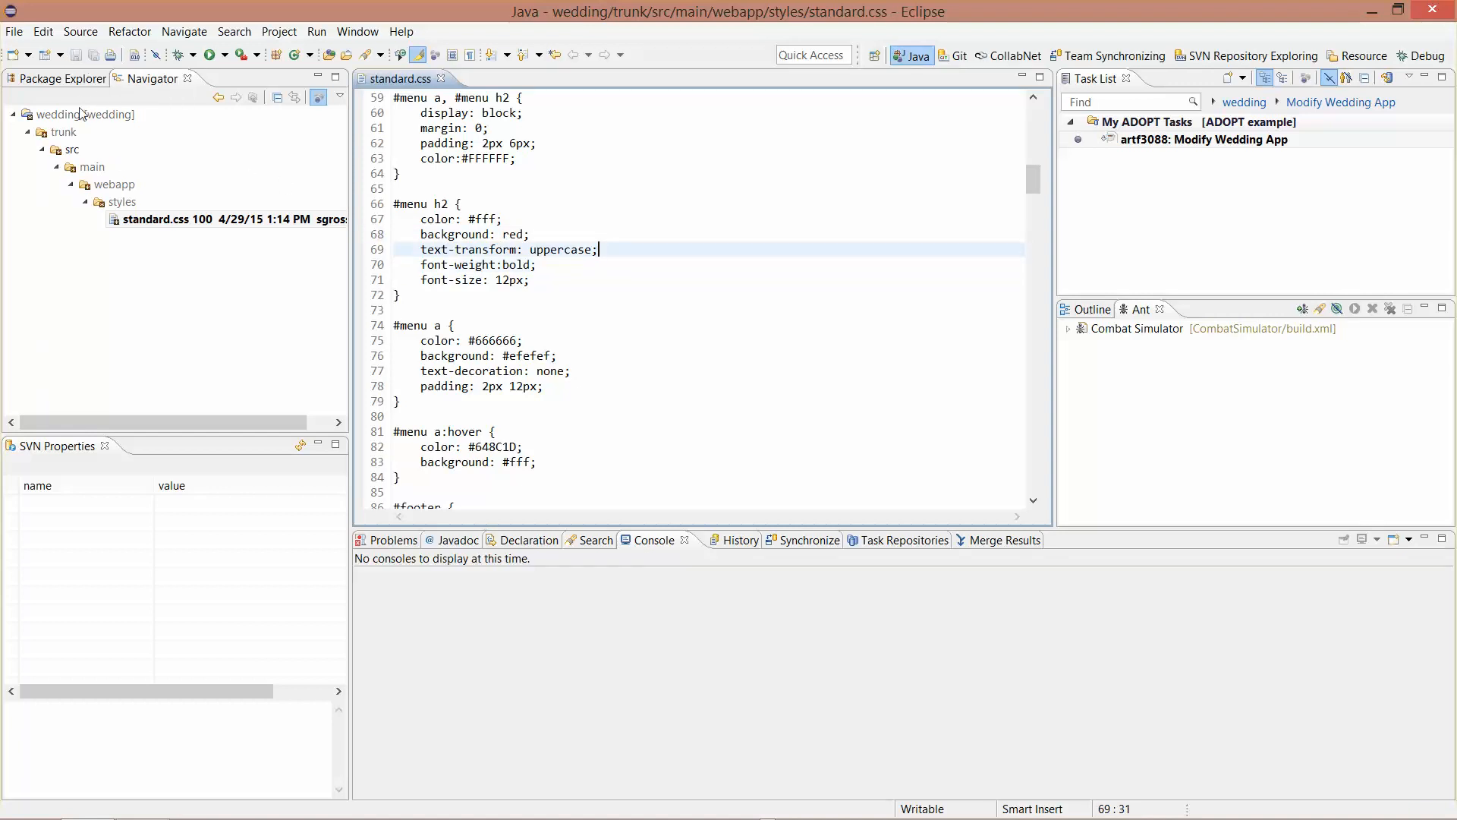
- Commit the src folder's change to the repository, putting square brackets around artf3088 in the prefilled commit comment
{"action": "left_click", "coordinate": [71, 152]}
{"action": "right_click", "coordinate": [70, 152]}
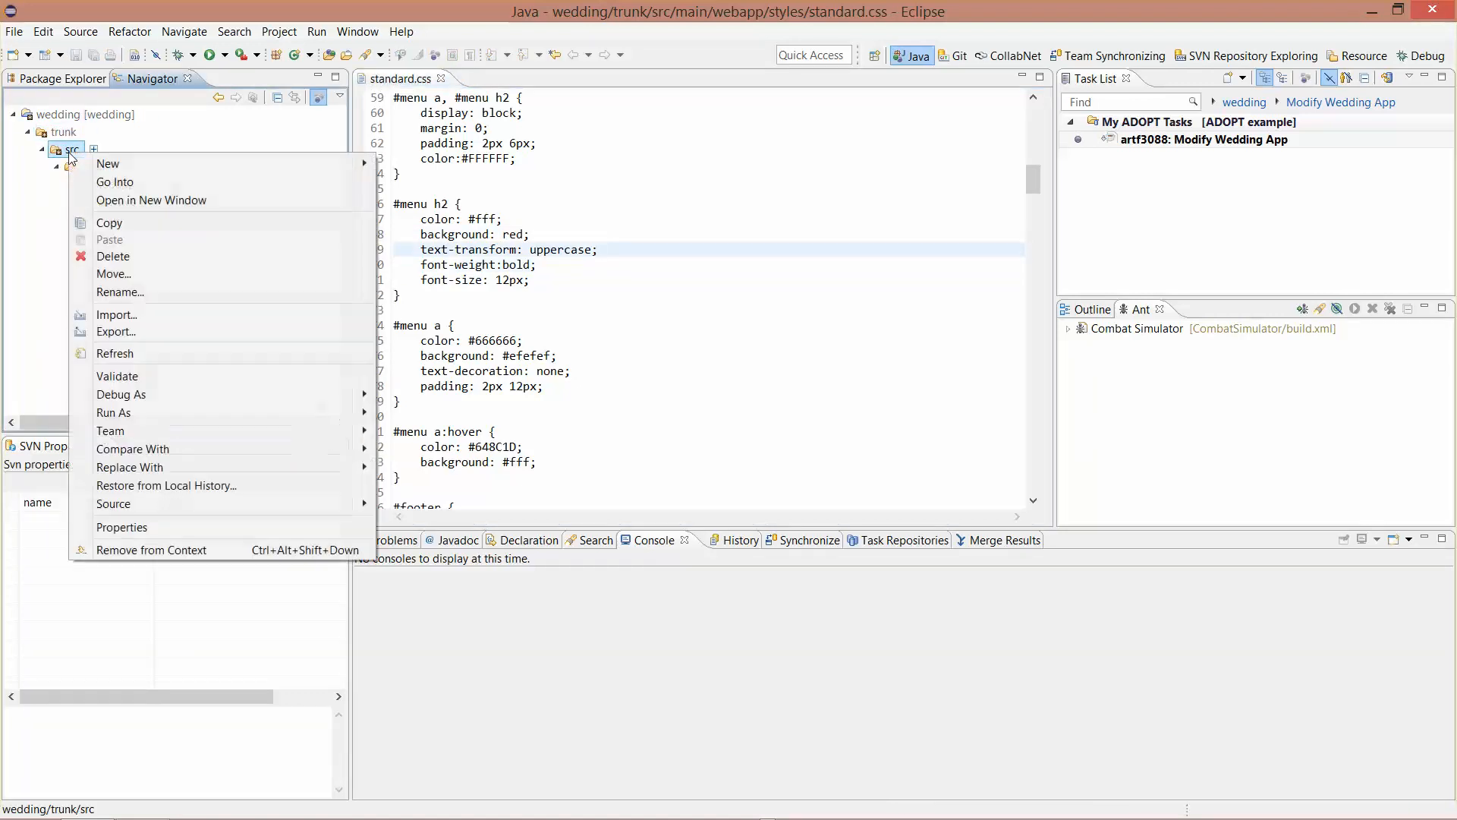
{"action": "mouse_move", "coordinate": [82, 172]}
{"action": "mouse_move", "coordinate": [217, 432]}
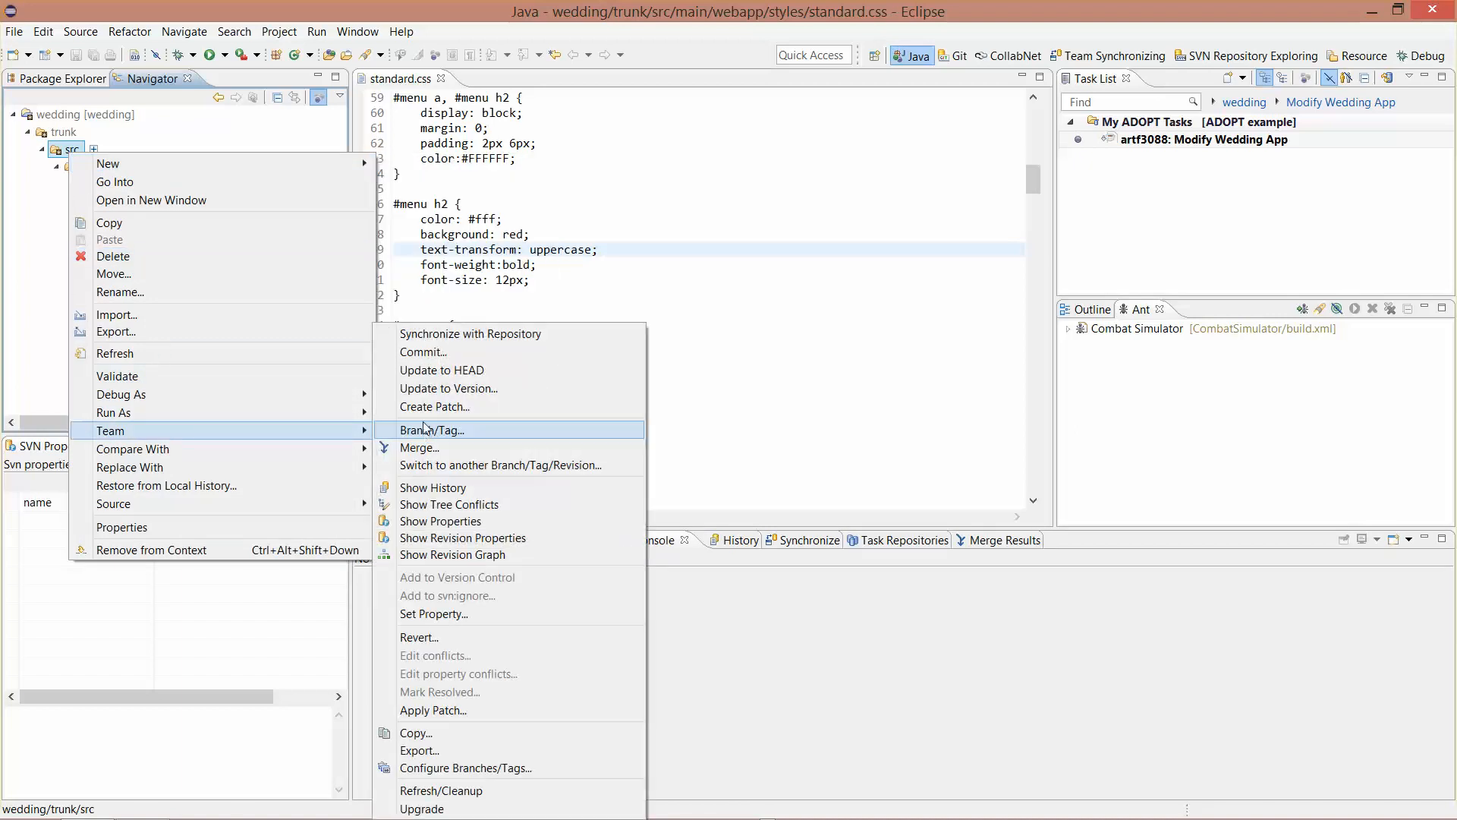
{"action": "left_click", "coordinate": [453, 350]}
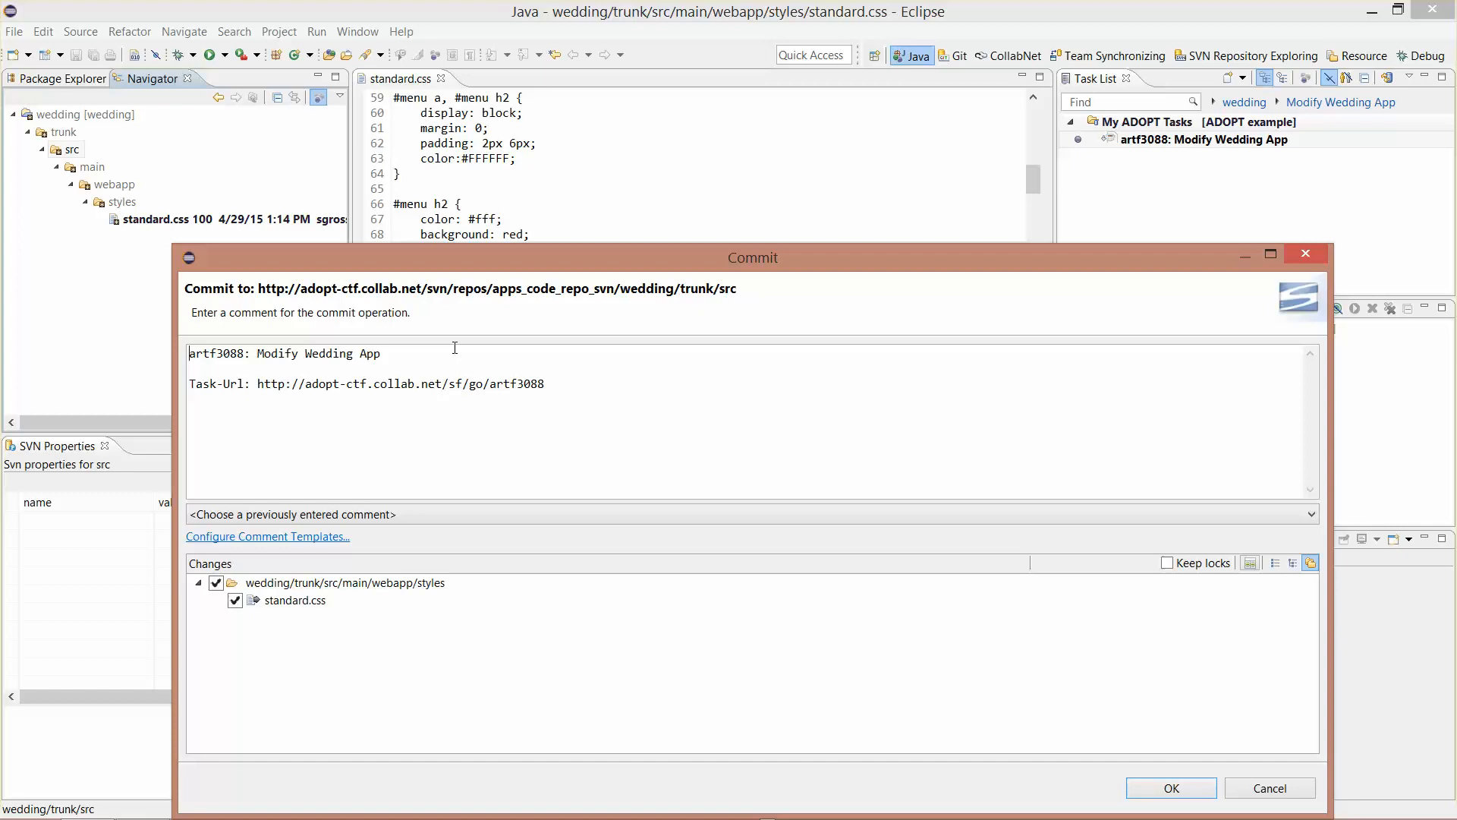
{"action": "type", "text": "["}
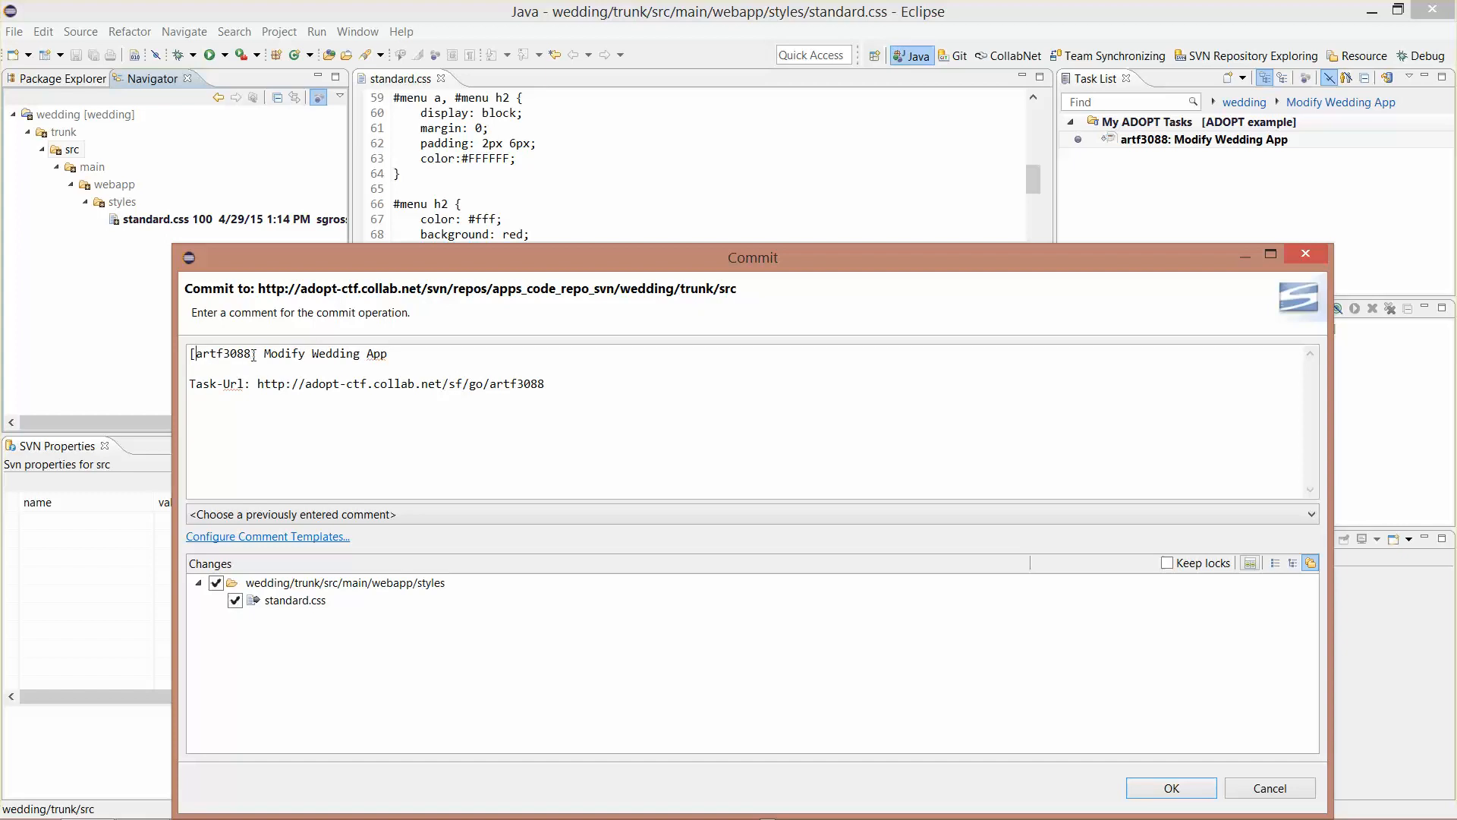
{"action": "type", "text": "]"}
{"action": "left_click_drag", "start_coordinate": [366, 258], "coordinate": [363, 144]}
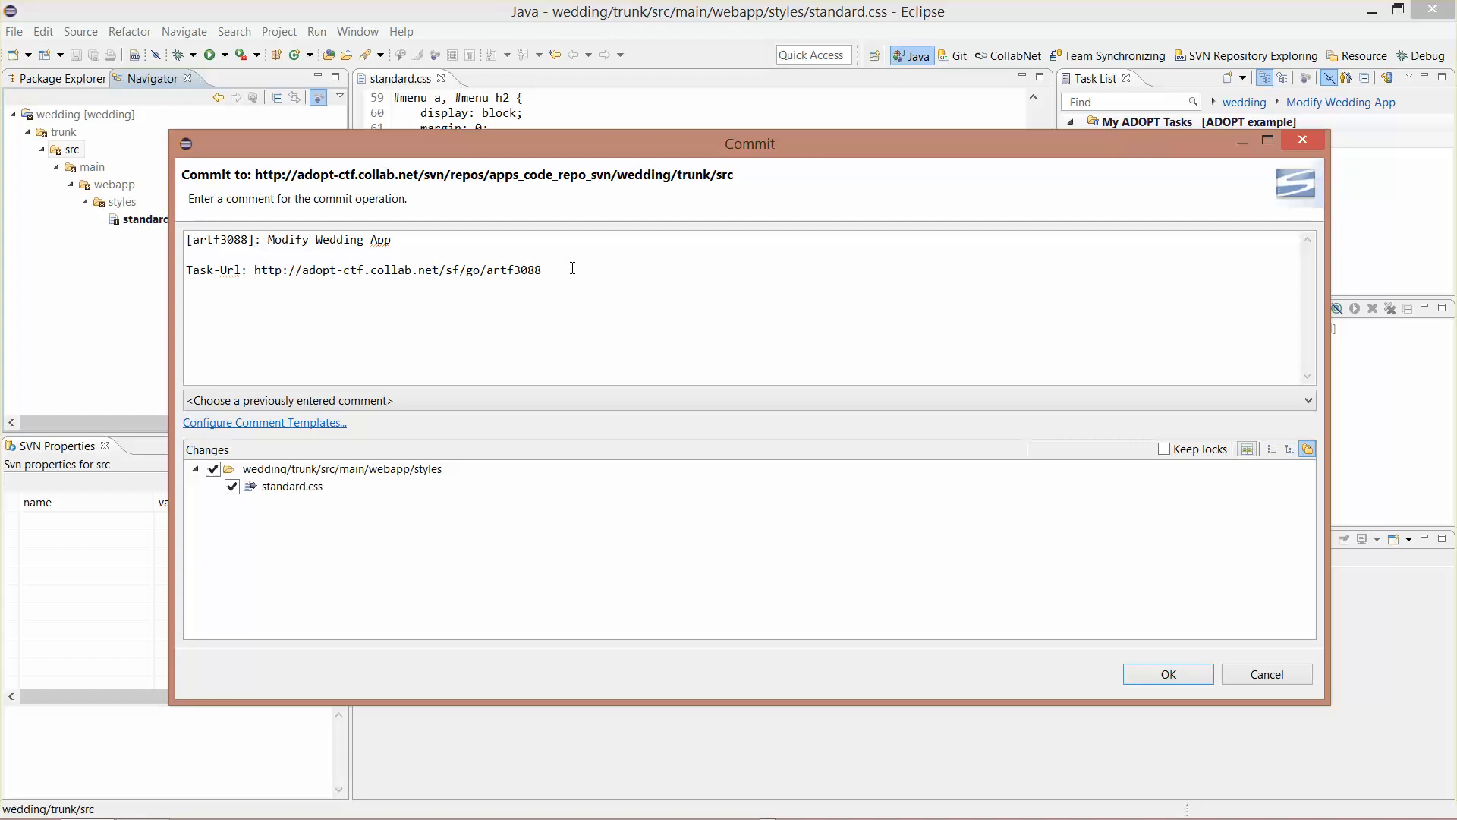
{"action": "left_click_drag", "start_coordinate": [650, 141], "coordinate": [658, 173]}
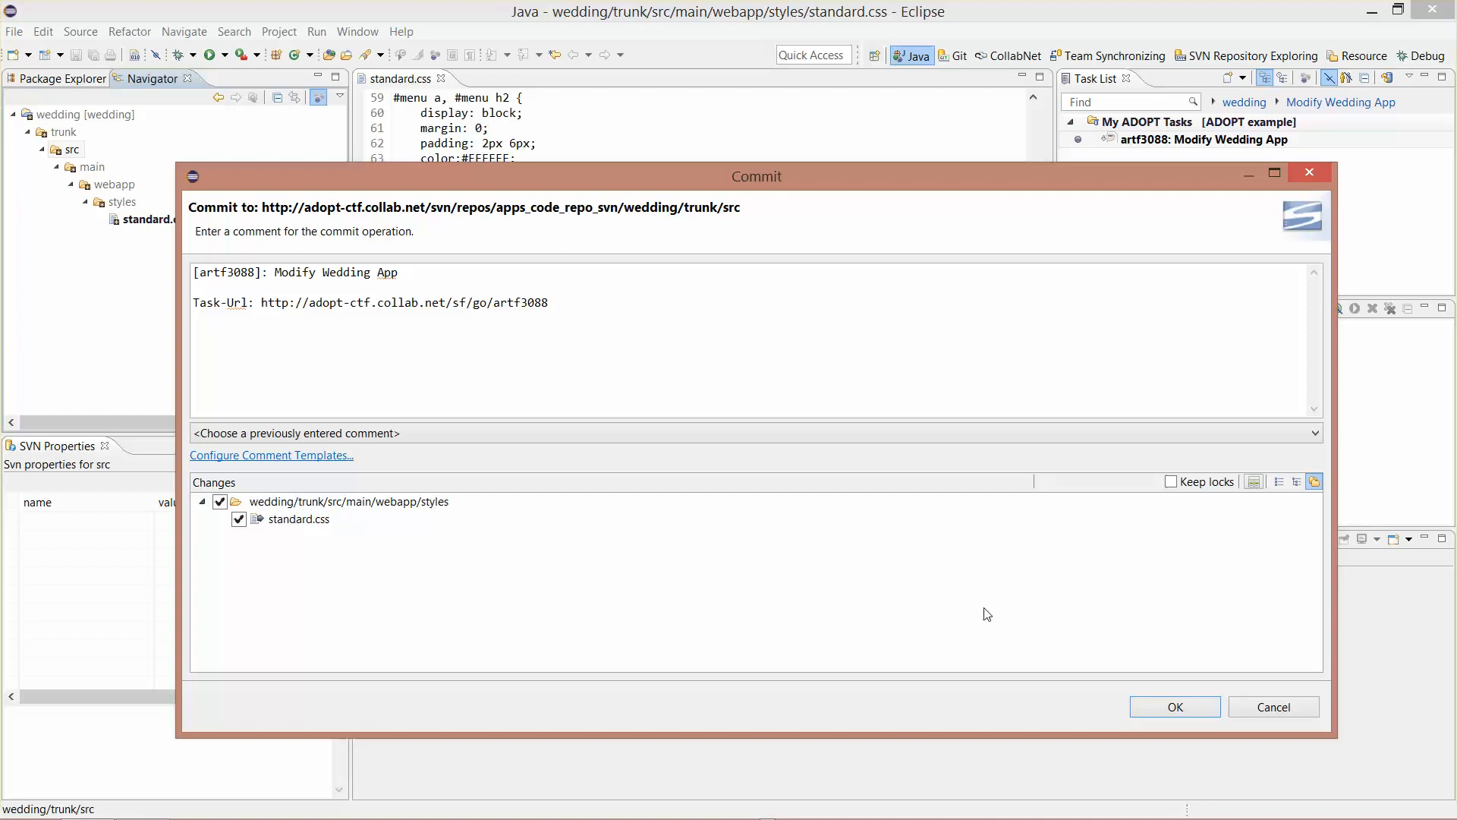
{"action": "left_click", "coordinate": [1179, 705]}
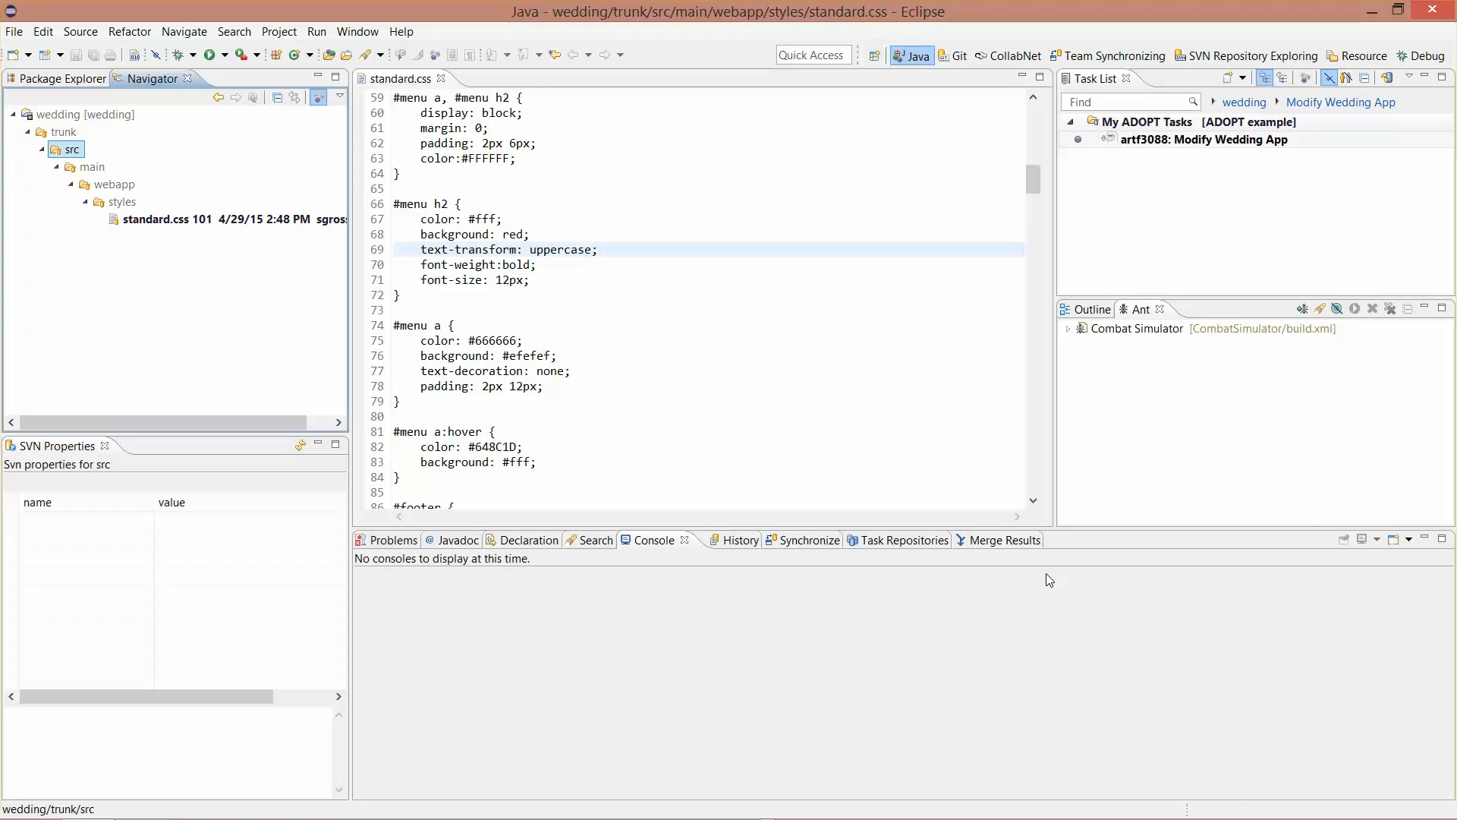
- Switch back to TeamForge in Firefox and open the project's Build & Test page in Jenkins
{"action": "left_click", "coordinate": [1372, 14]}
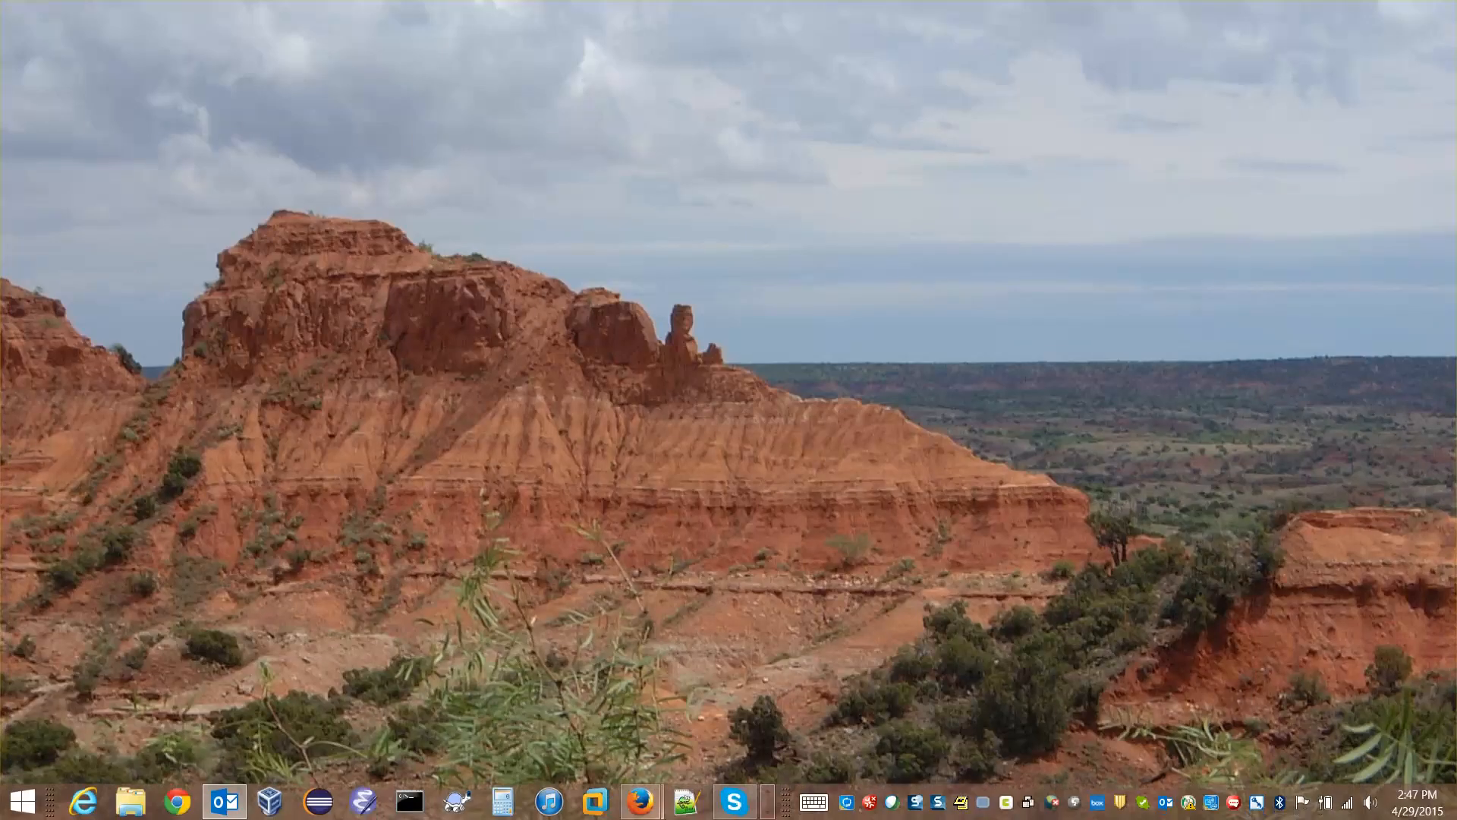
{"action": "mouse_move", "coordinate": [660, 811]}
{"action": "left_click", "coordinate": [709, 717]}
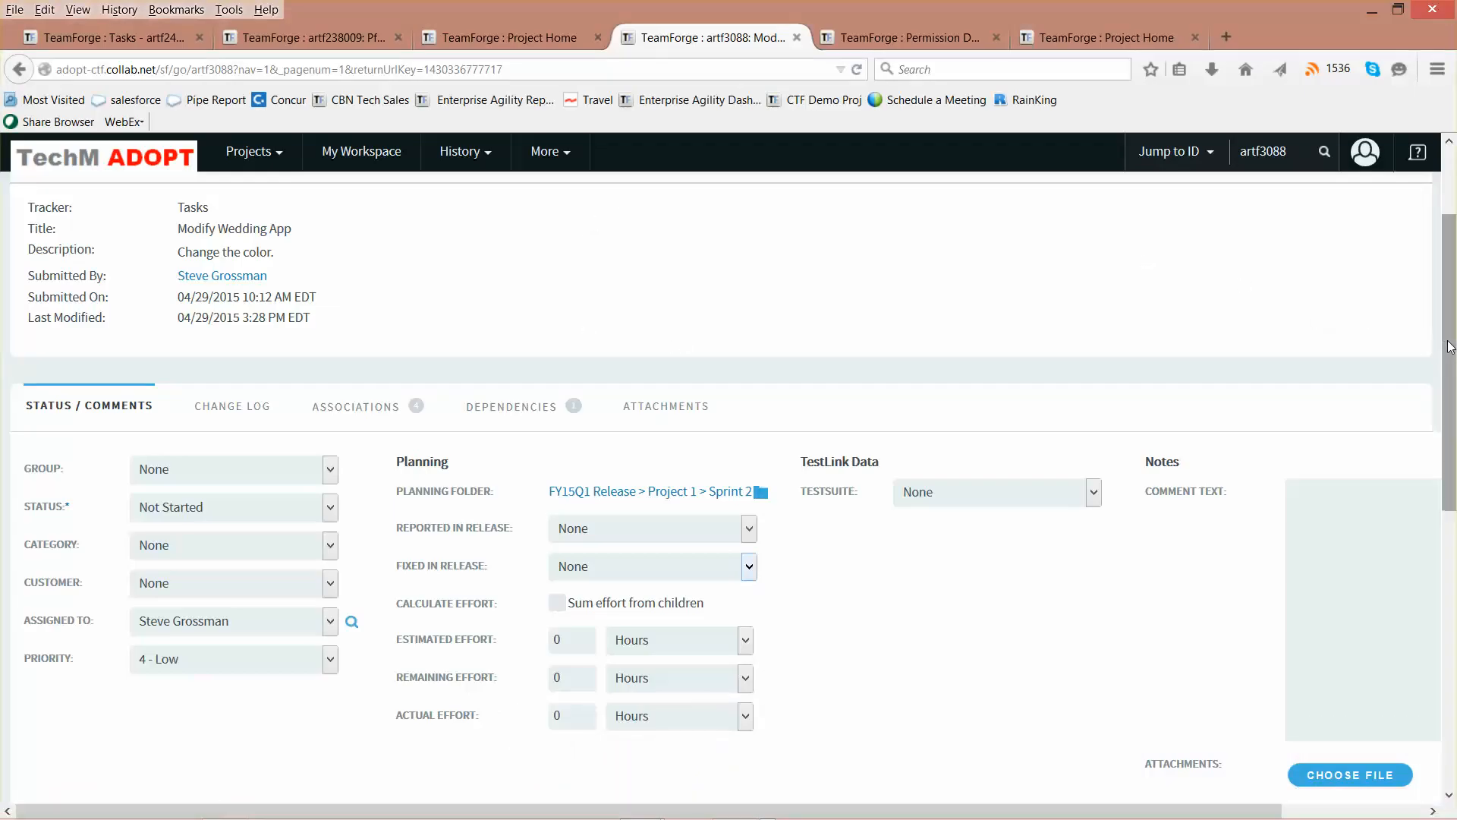
{"action": "left_click_drag", "start_coordinate": [1450, 347], "coordinate": [1446, 281]}
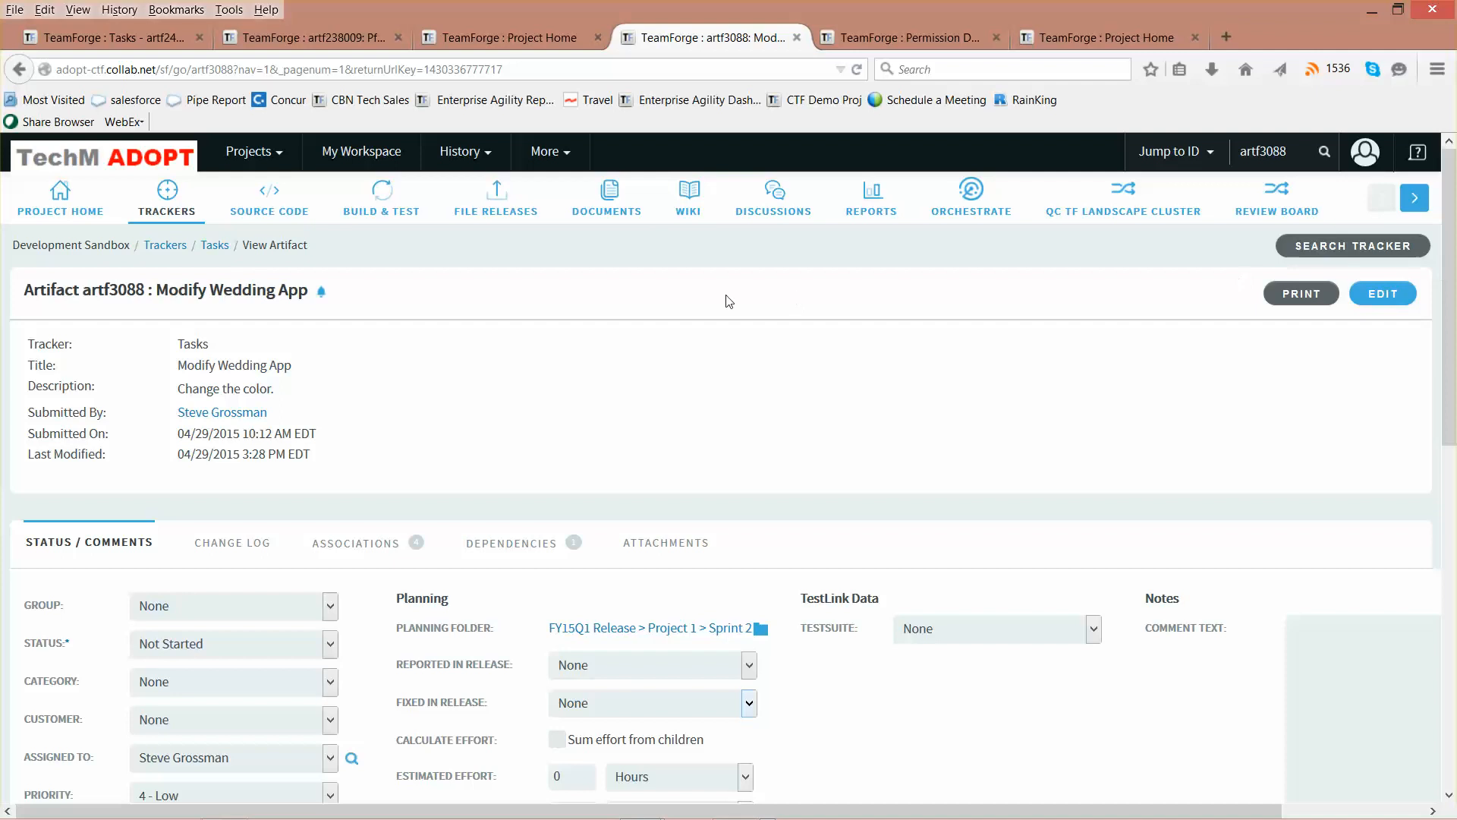
{"action": "left_click", "coordinate": [381, 219]}
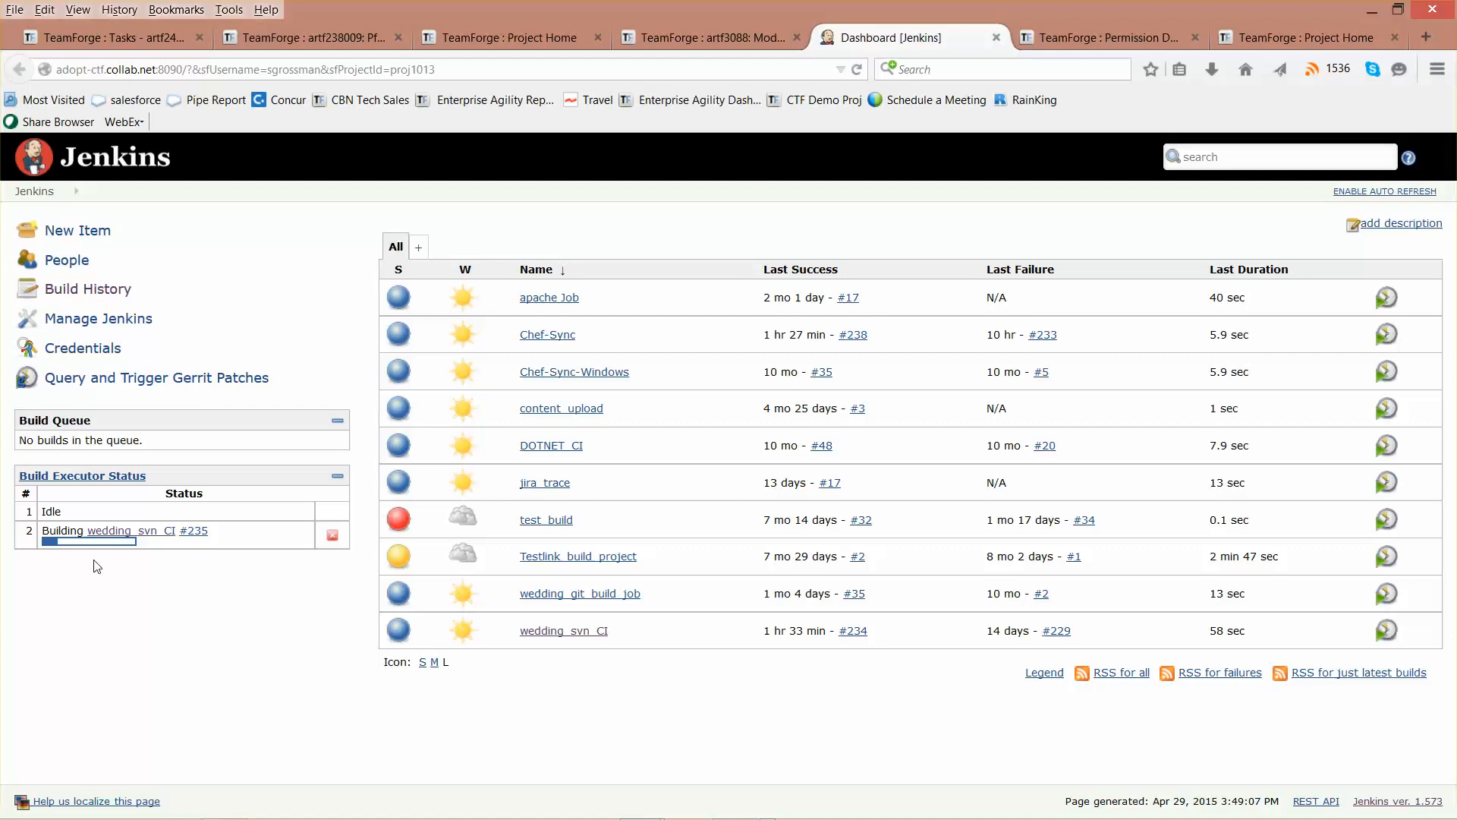
- Check the progress of the wedding_svn_CI build, examine the details of build #235, and close Jenkins
{"action": "mouse_move", "coordinate": [84, 548]}
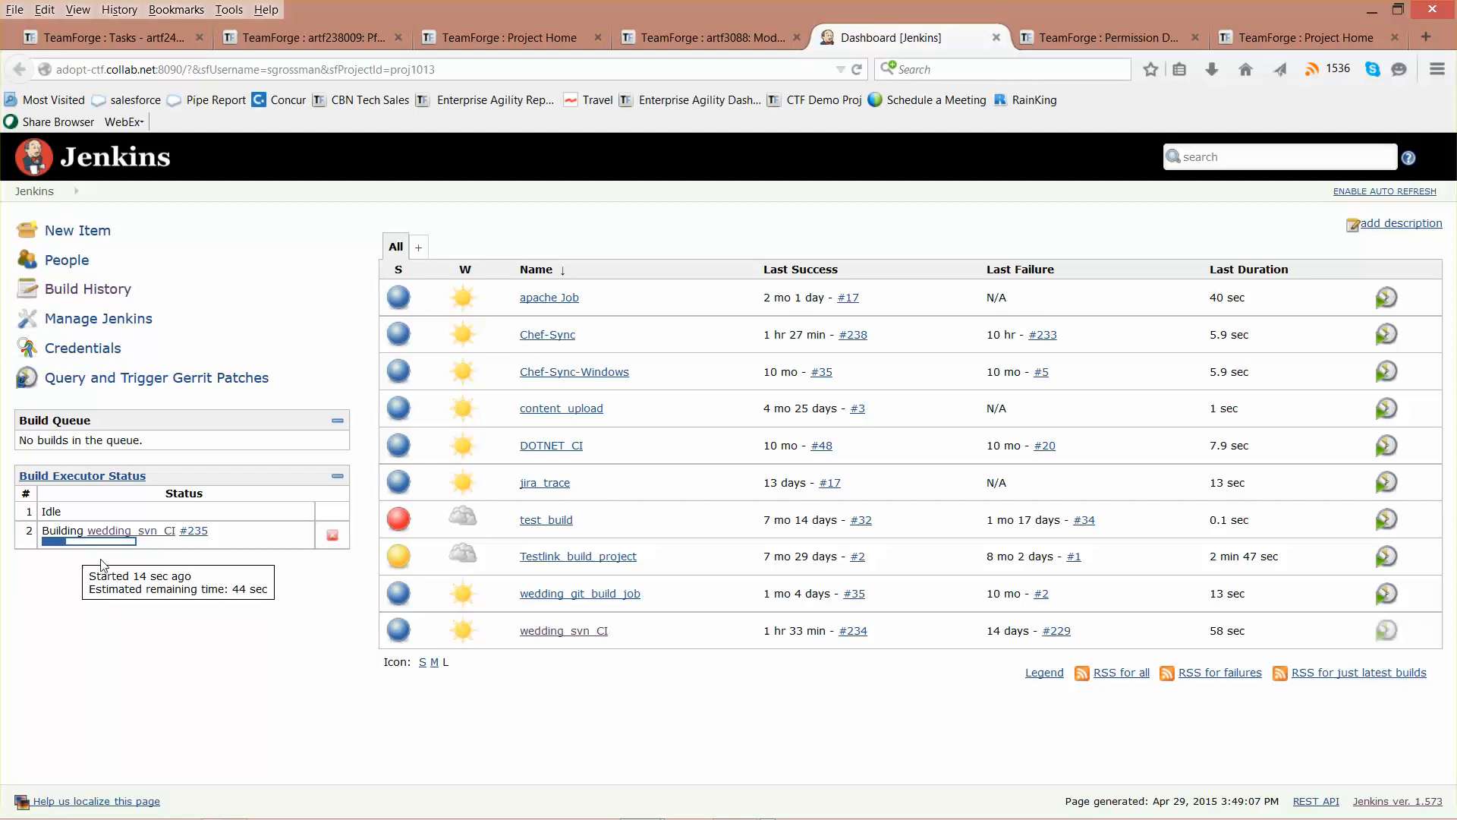
{"action": "left_click", "coordinate": [565, 638]}
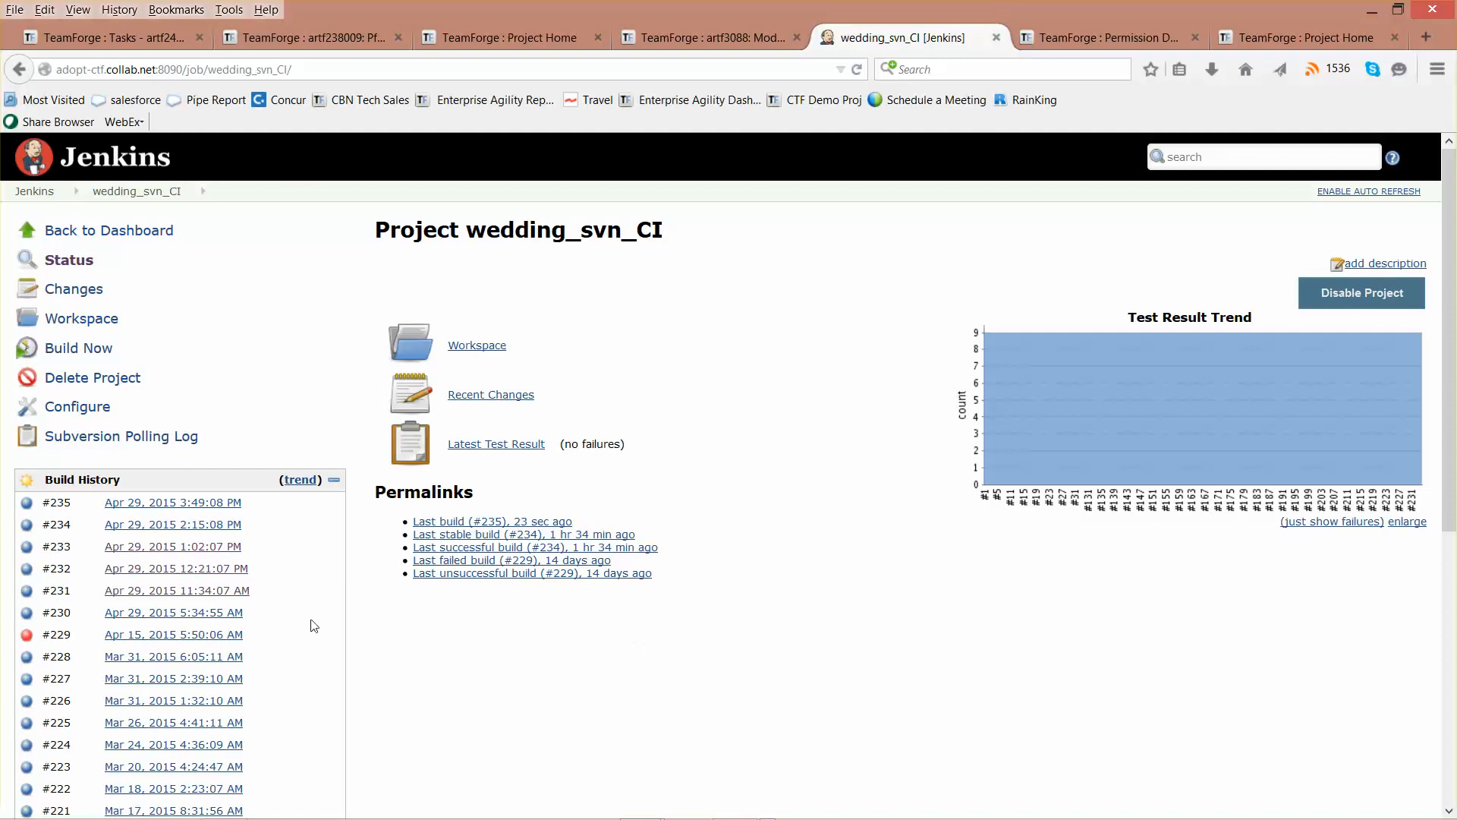
{"action": "left_click", "coordinate": [199, 505]}
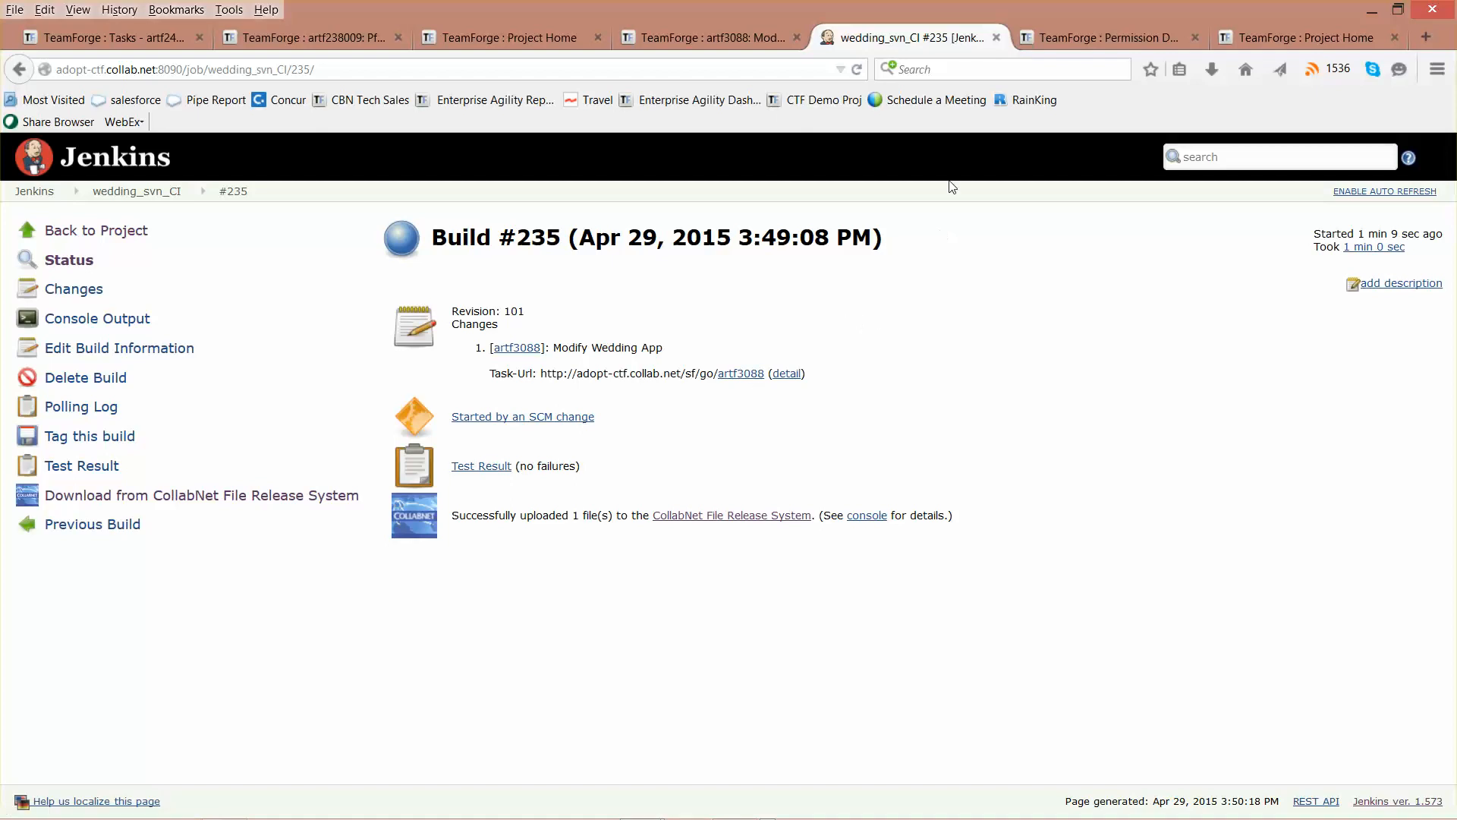
{"action": "left_click", "coordinate": [997, 37]}
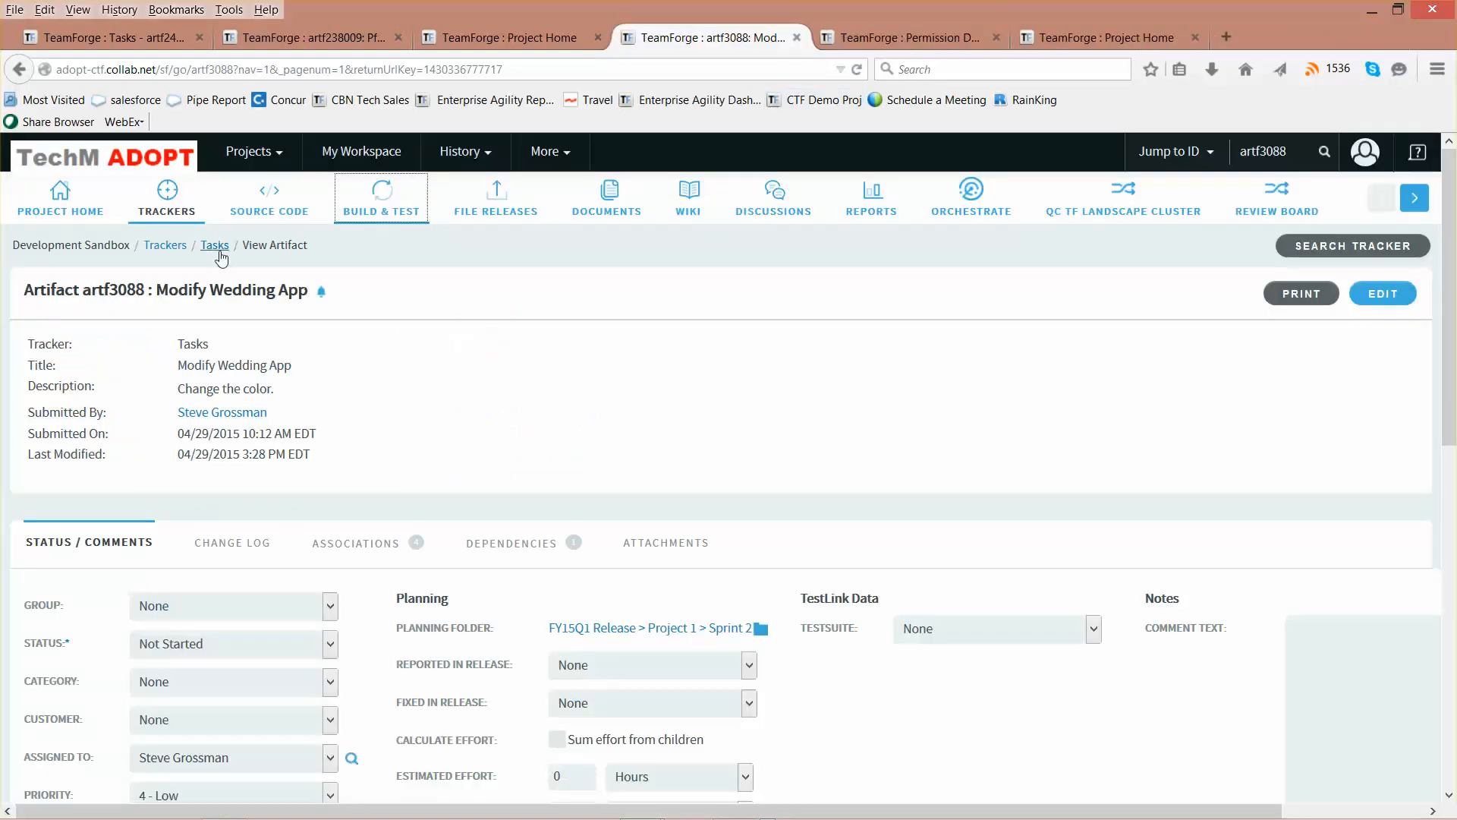
- Open the Deployment Pipeline tracker and apply a status filter of Any to its artifact list
{"action": "left_click", "coordinate": [162, 220]}
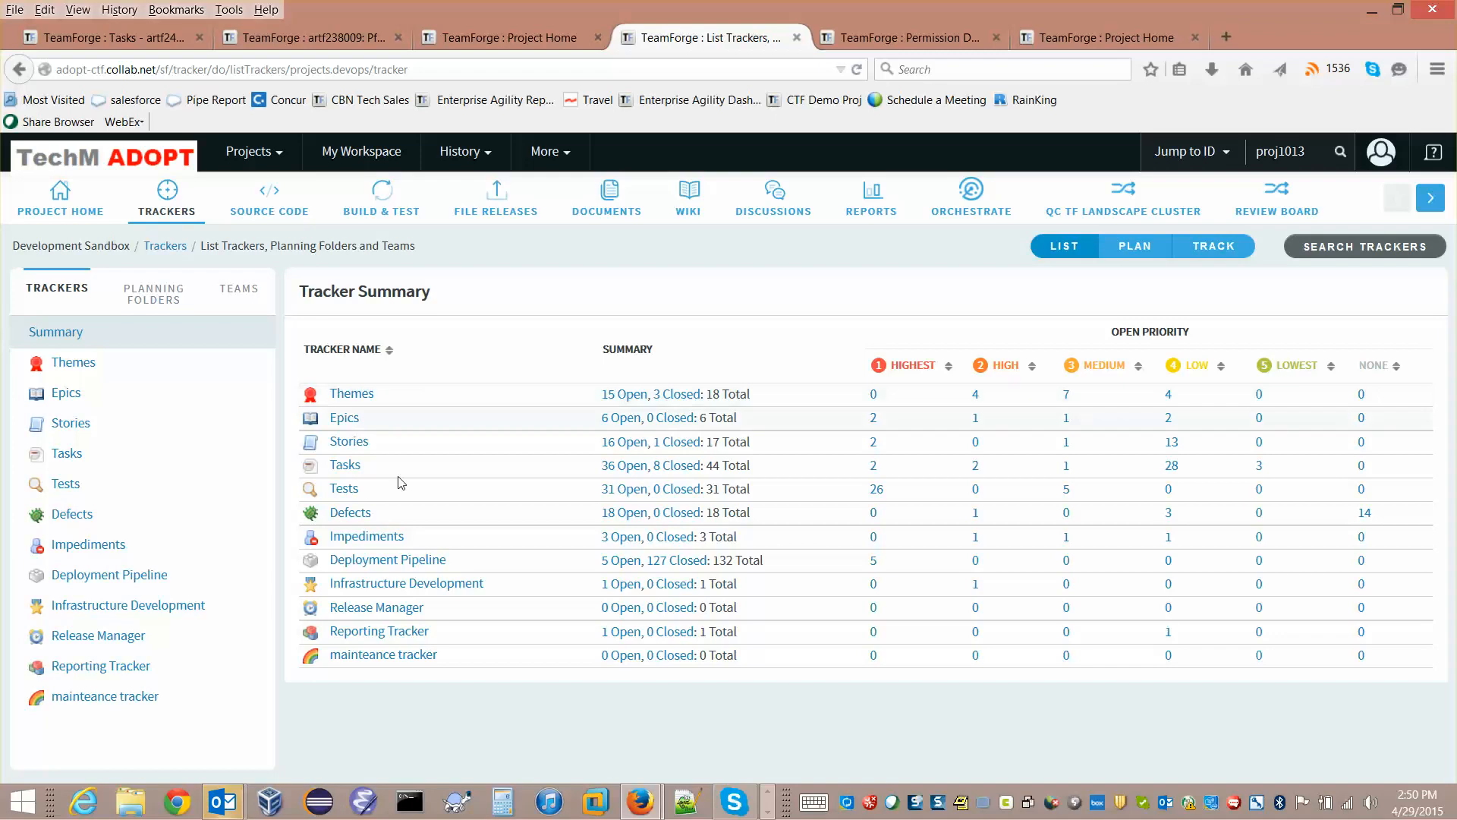
{"action": "left_click", "coordinate": [393, 561]}
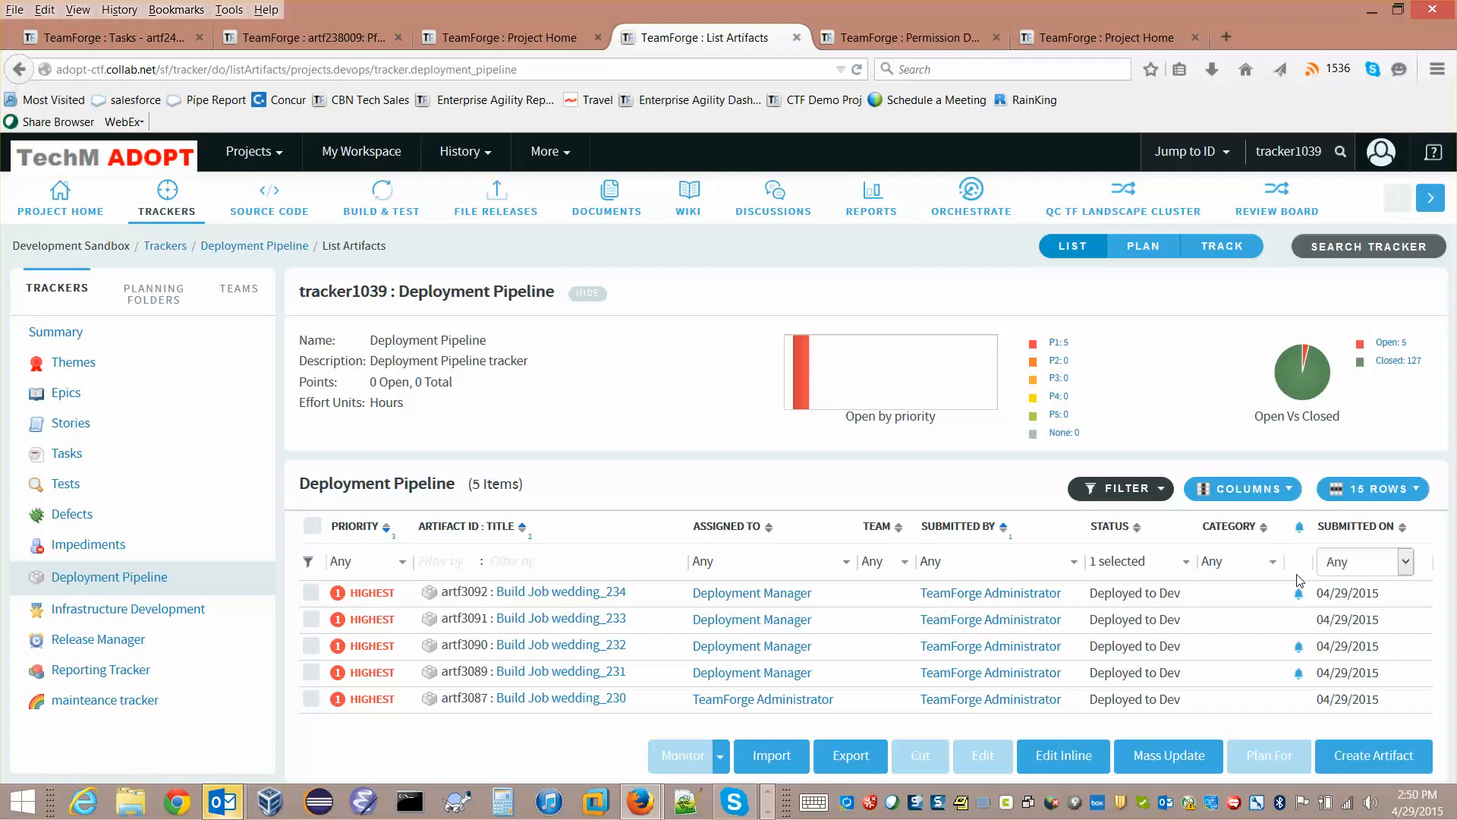
{"action": "left_click", "coordinate": [1183, 567]}
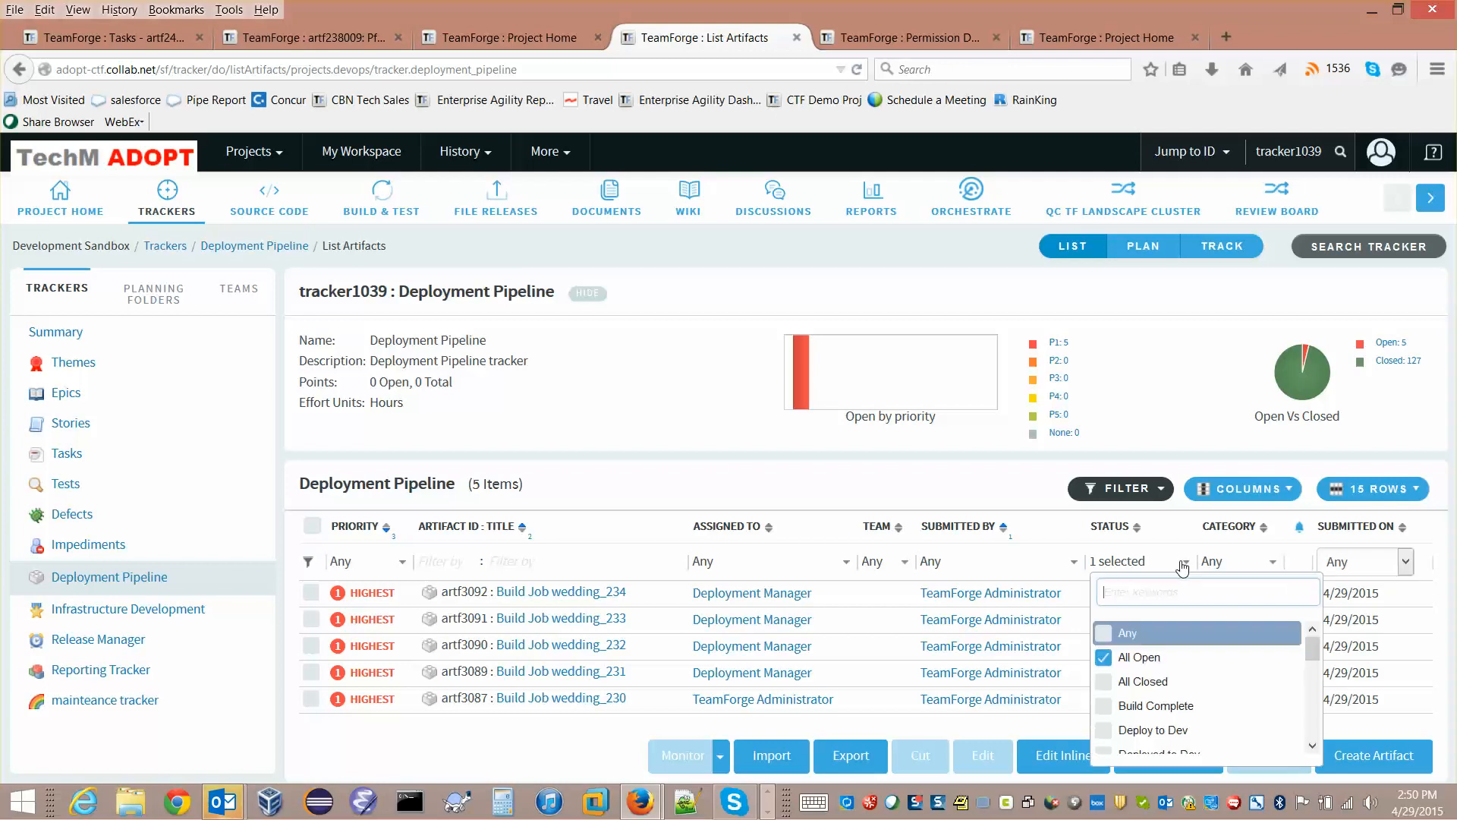
{"action": "left_click", "coordinate": [1104, 652]}
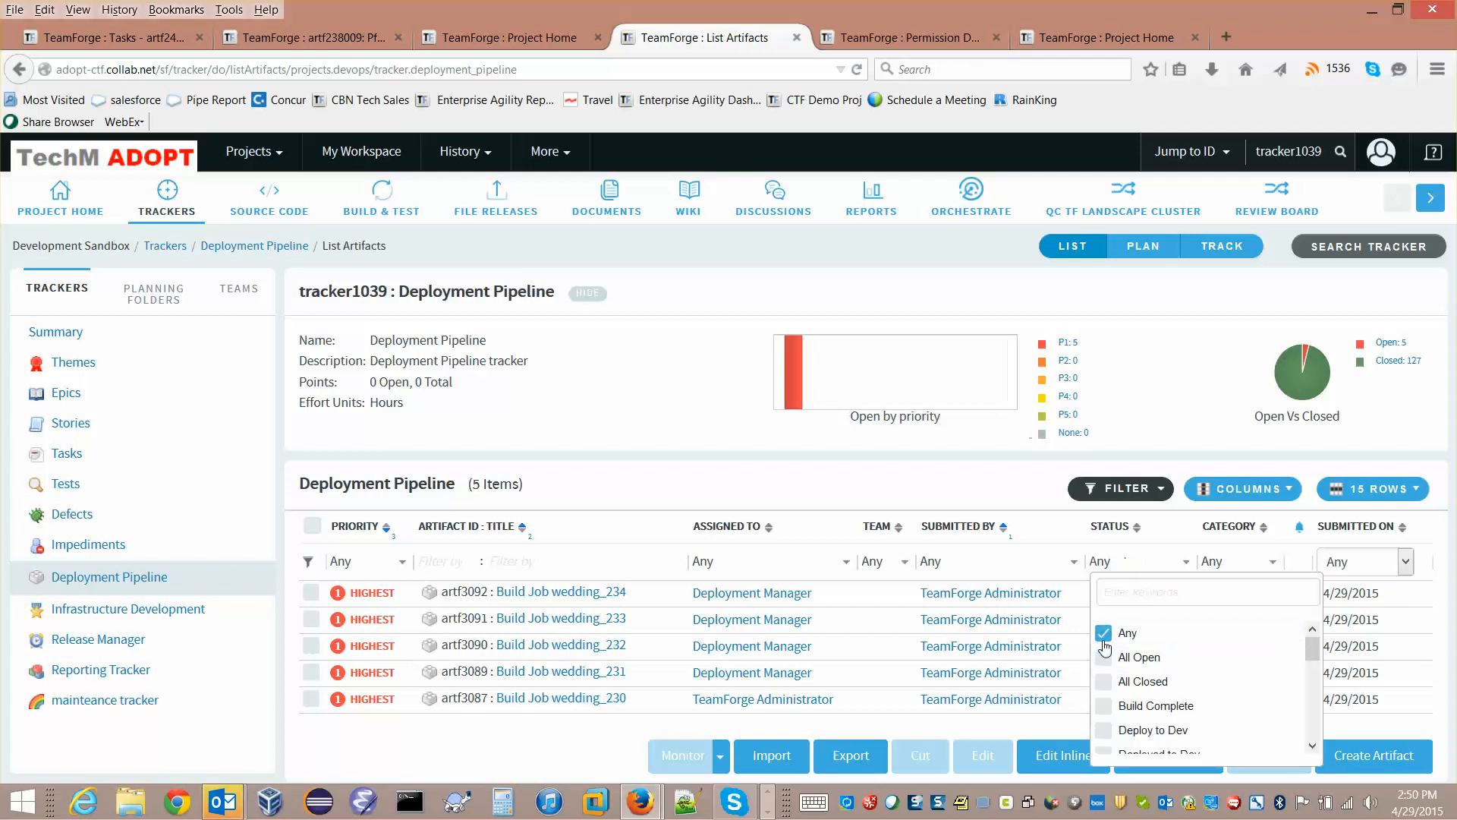
{"action": "left_click", "coordinate": [1205, 587]}
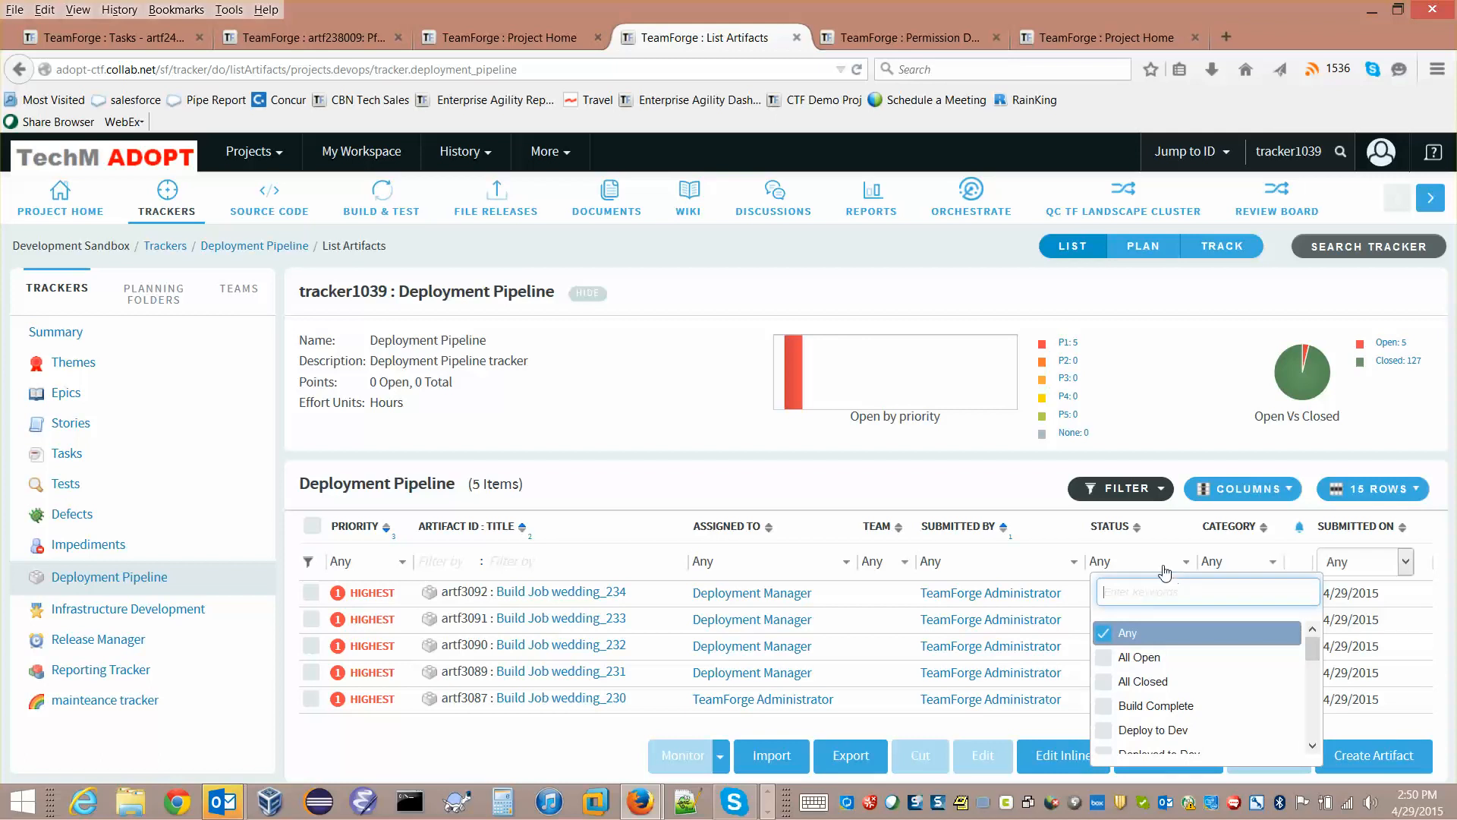
{"action": "left_click", "coordinate": [1172, 570]}
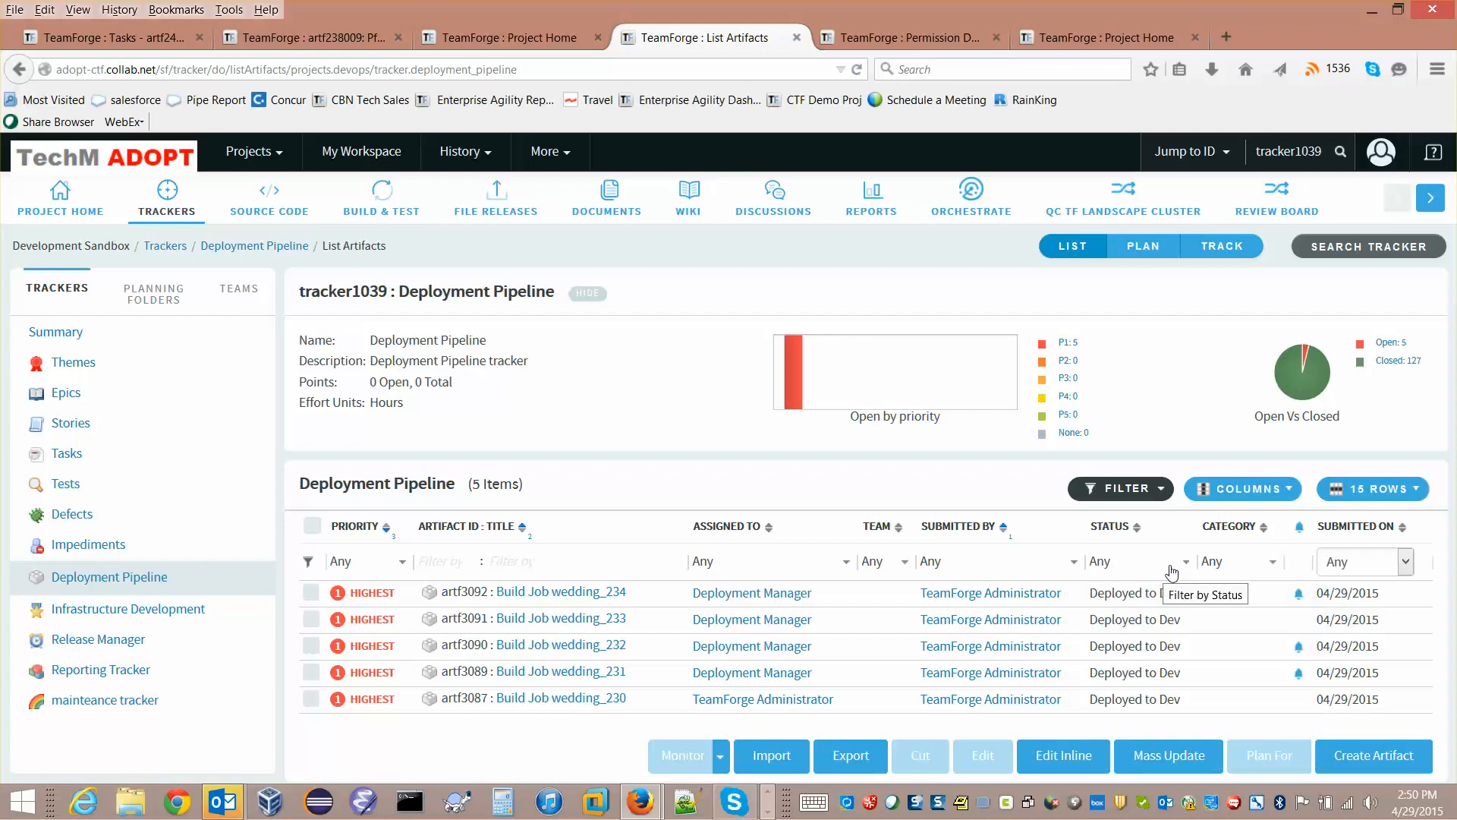
{"action": "left_click", "coordinate": [1121, 492]}
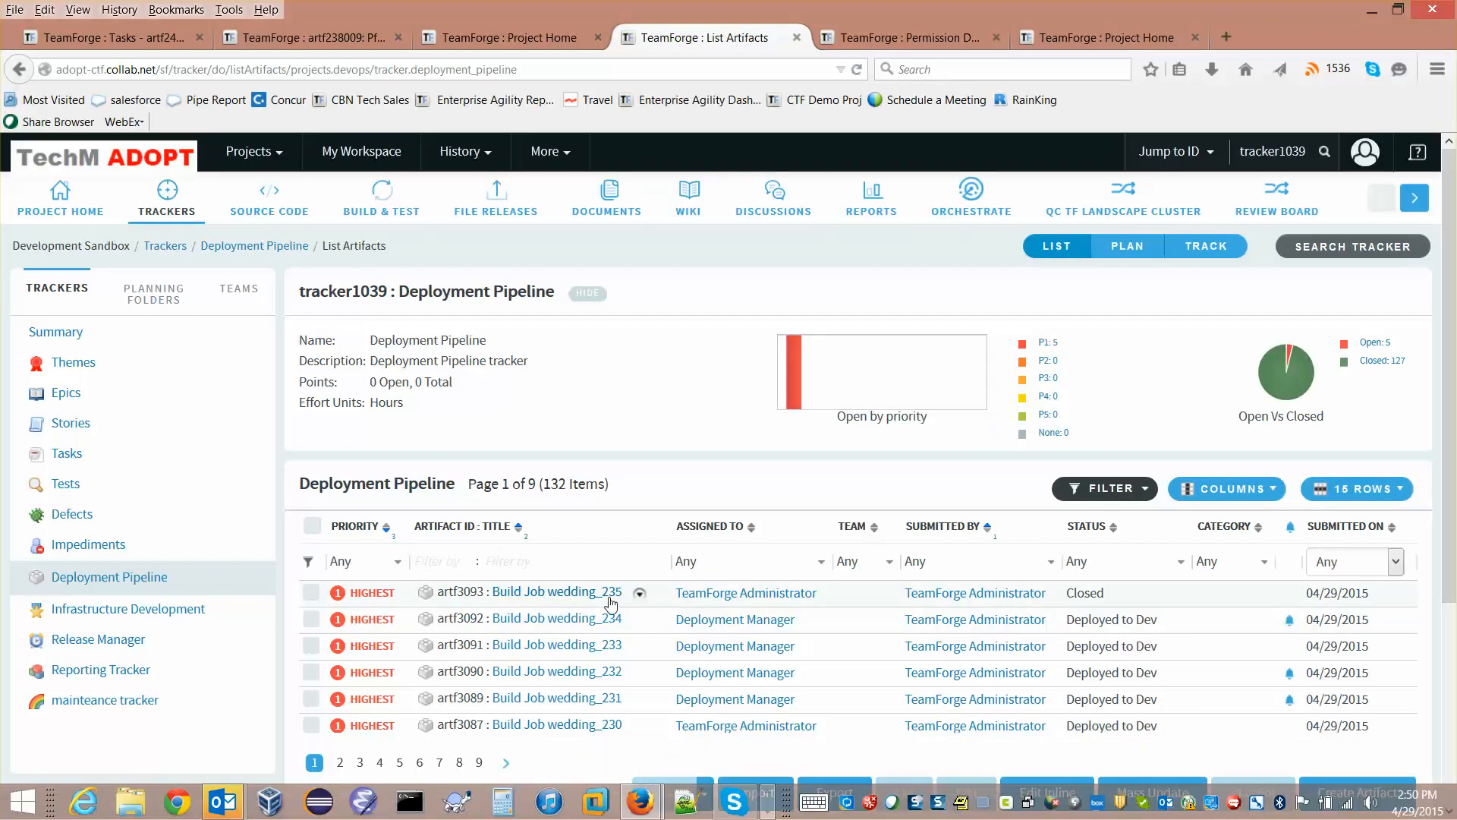
- Open the Build Job wedding_235 artifact and assign it to Deployment Manager
{"action": "left_click", "coordinate": [573, 595]}
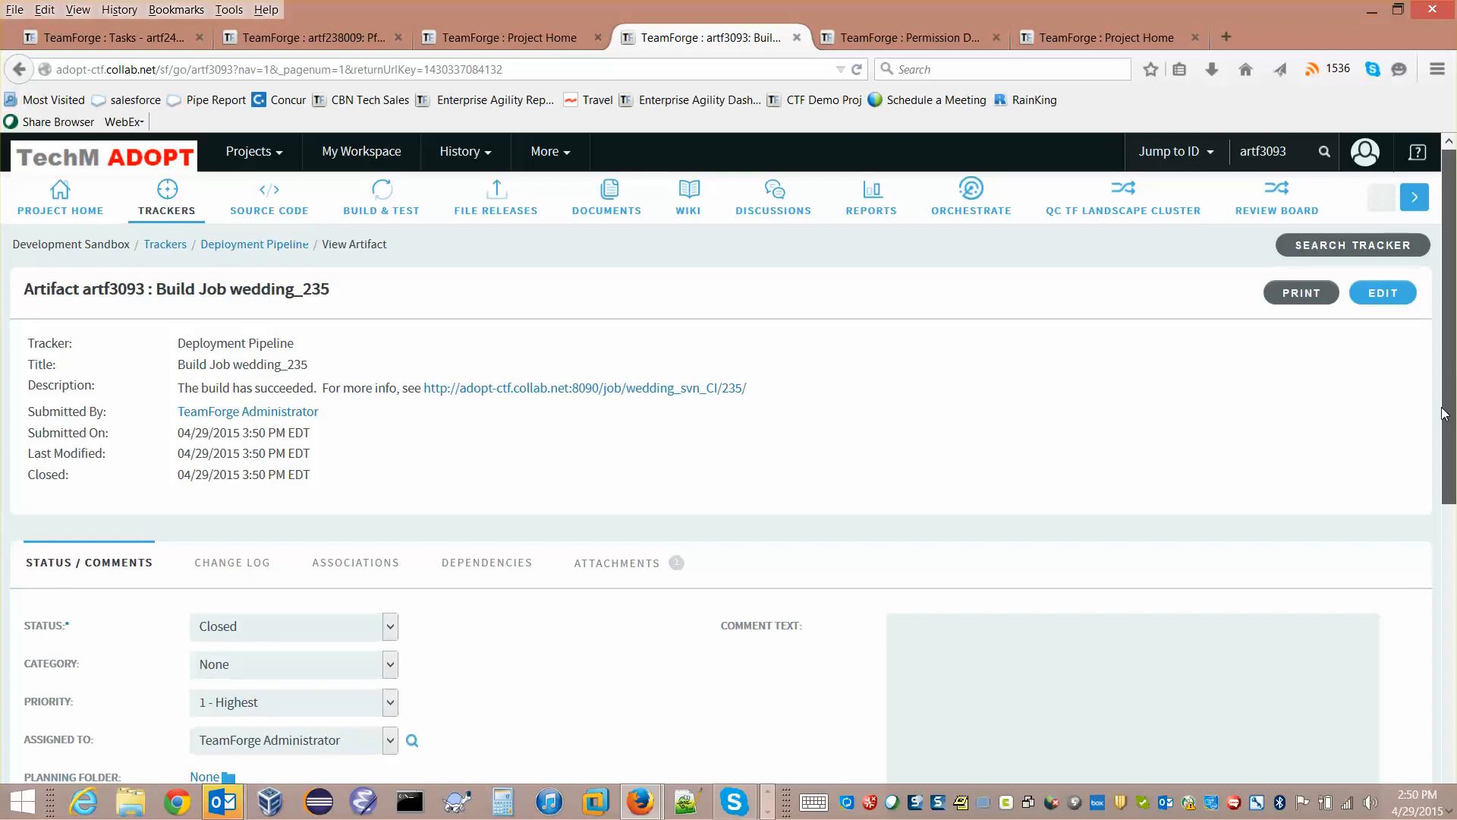
{"action": "scroll", "coordinate": [1445, 414], "scroll_direction": "down", "scroll_amount": 3}
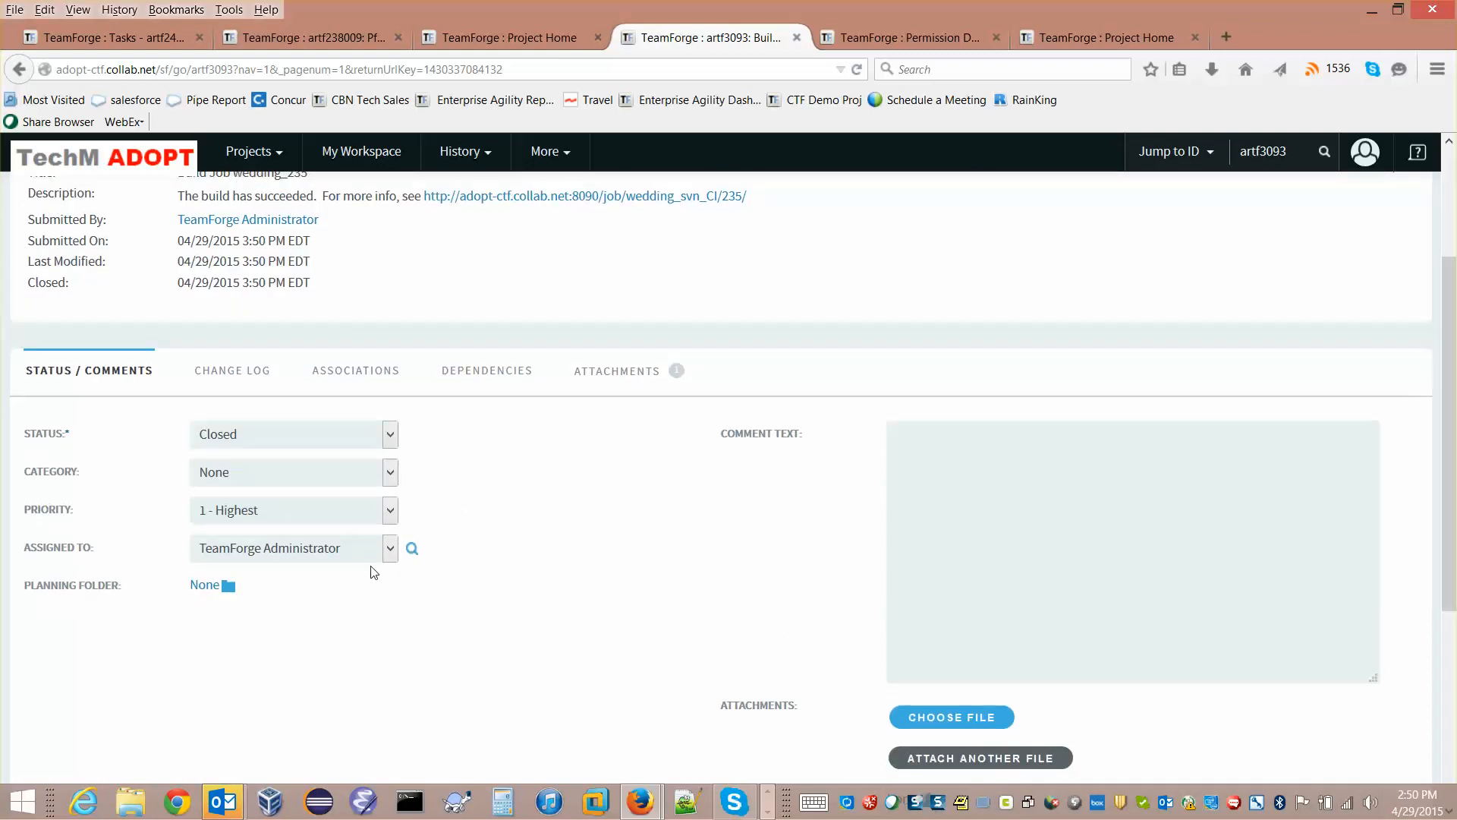
{"action": "left_click", "coordinate": [390, 551]}
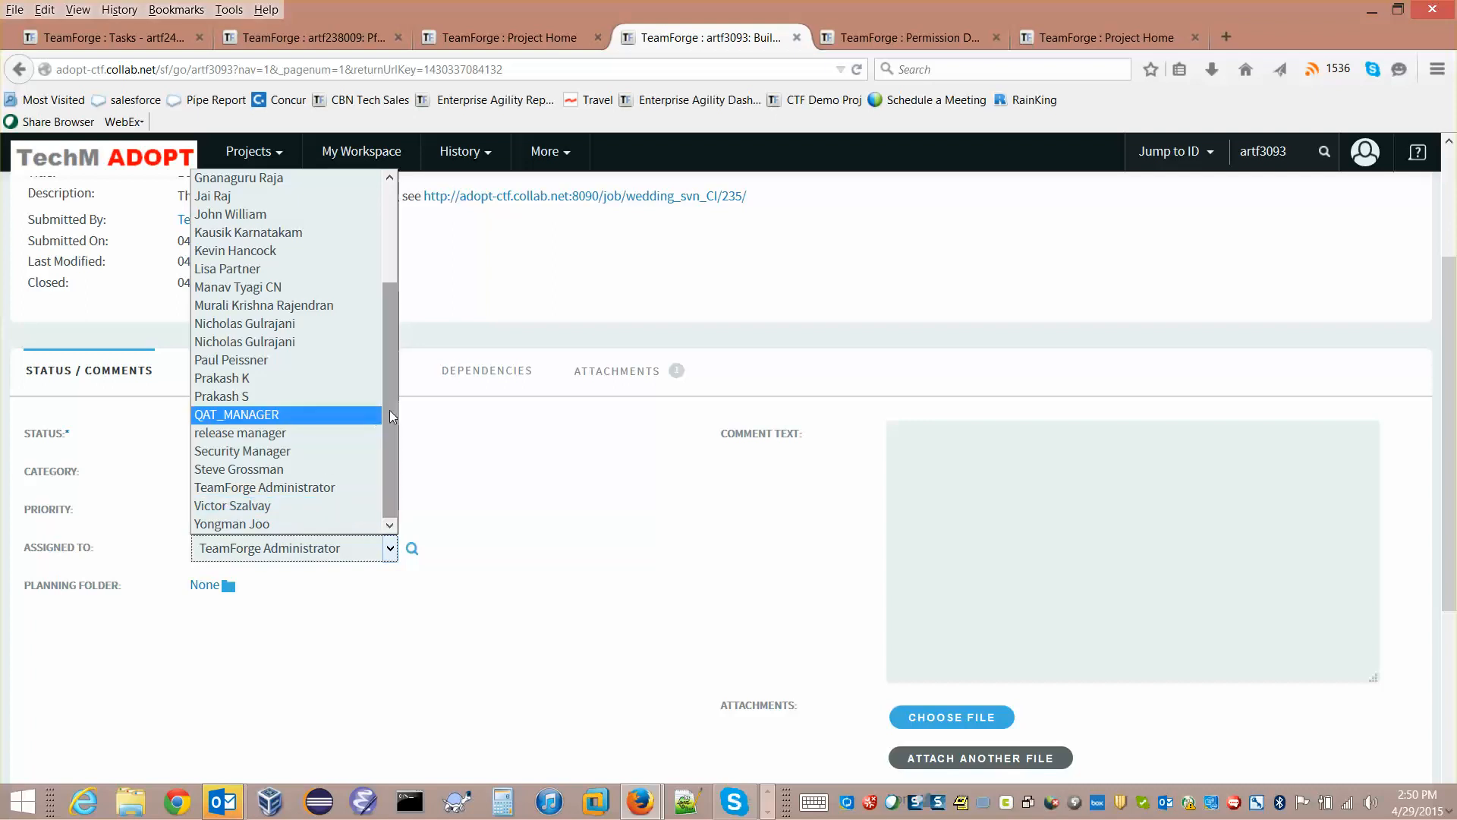
{"action": "left_click_drag", "start_coordinate": [390, 413], "coordinate": [390, 336]}
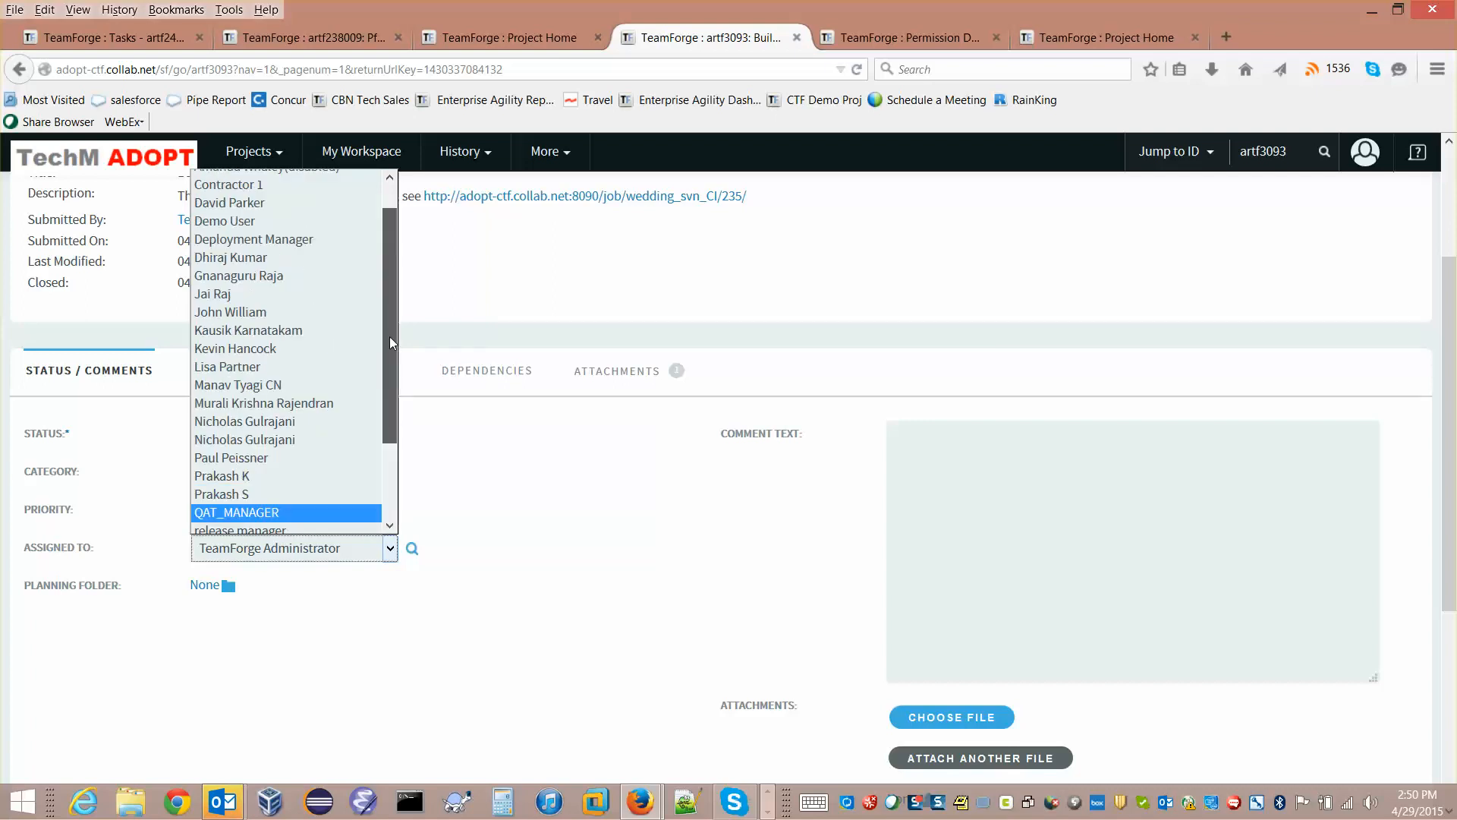
{"action": "left_click", "coordinate": [316, 242]}
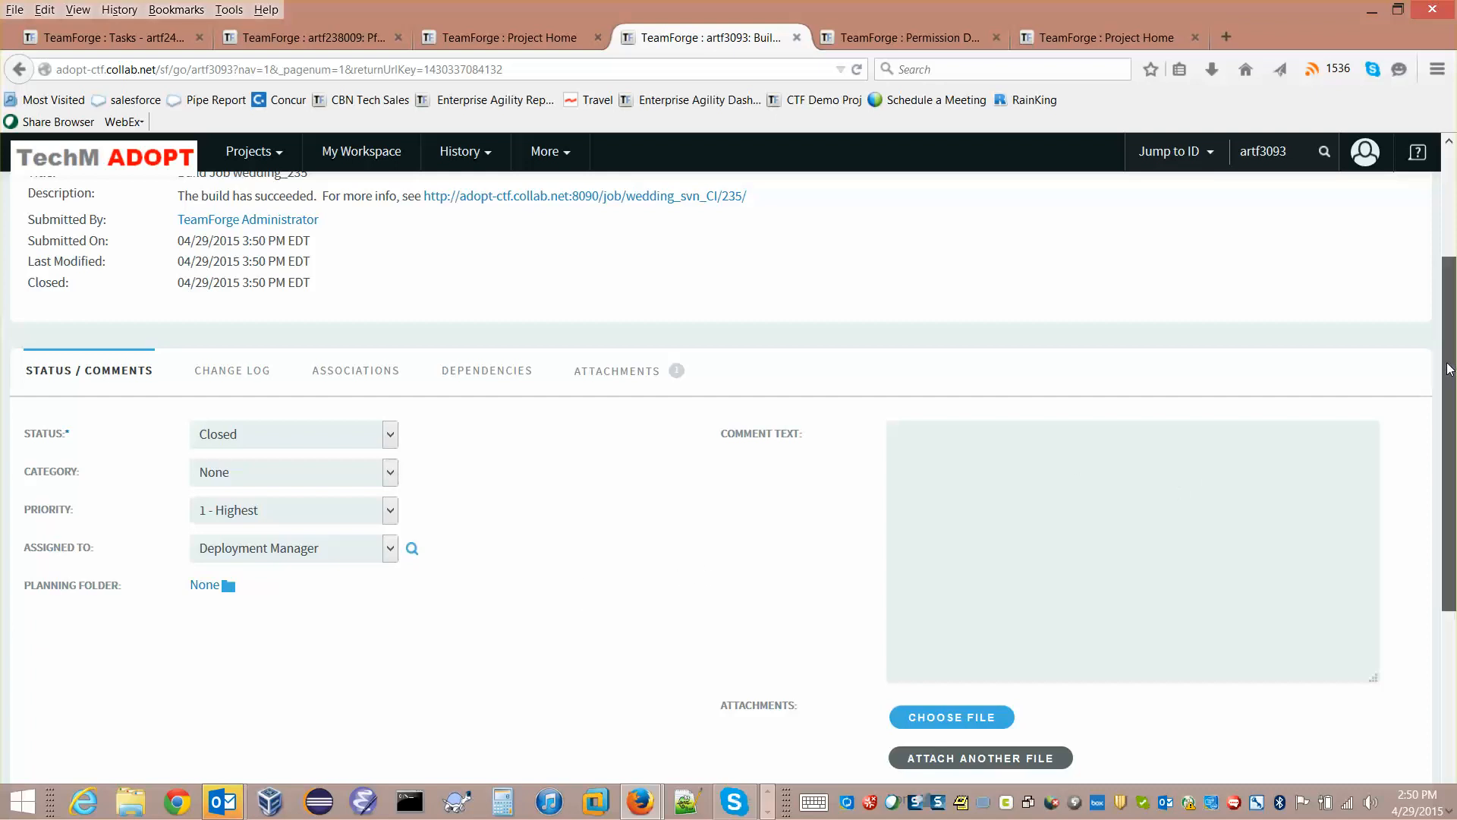
- Check the status options offered for the wedding_235 artifact, save the assignment, and close the notification
{"action": "left_click_drag", "start_coordinate": [1448, 369], "coordinate": [1450, 419]}
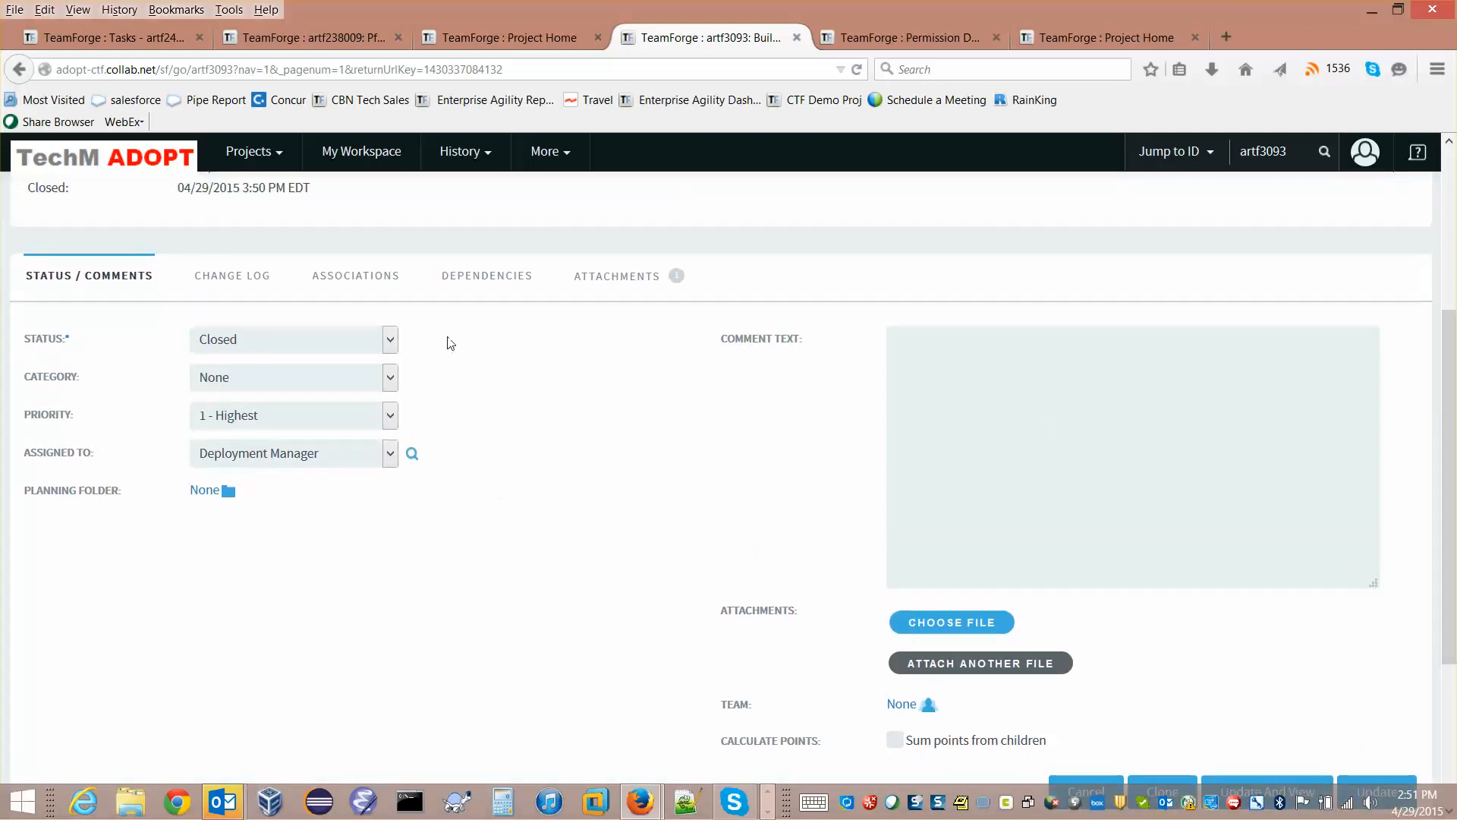
{"action": "left_click", "coordinate": [391, 342]}
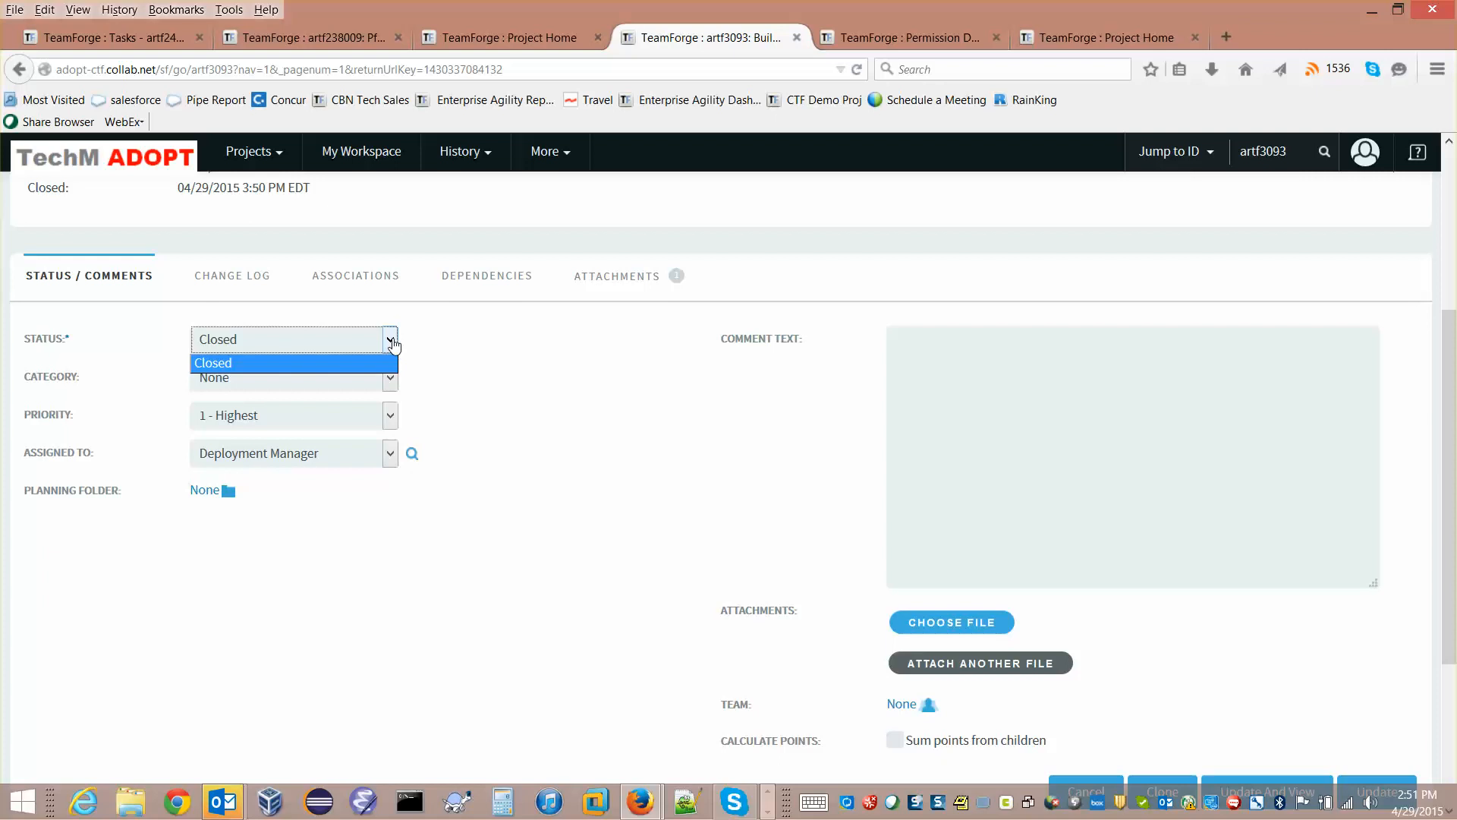
{"action": "left_click", "coordinate": [457, 333]}
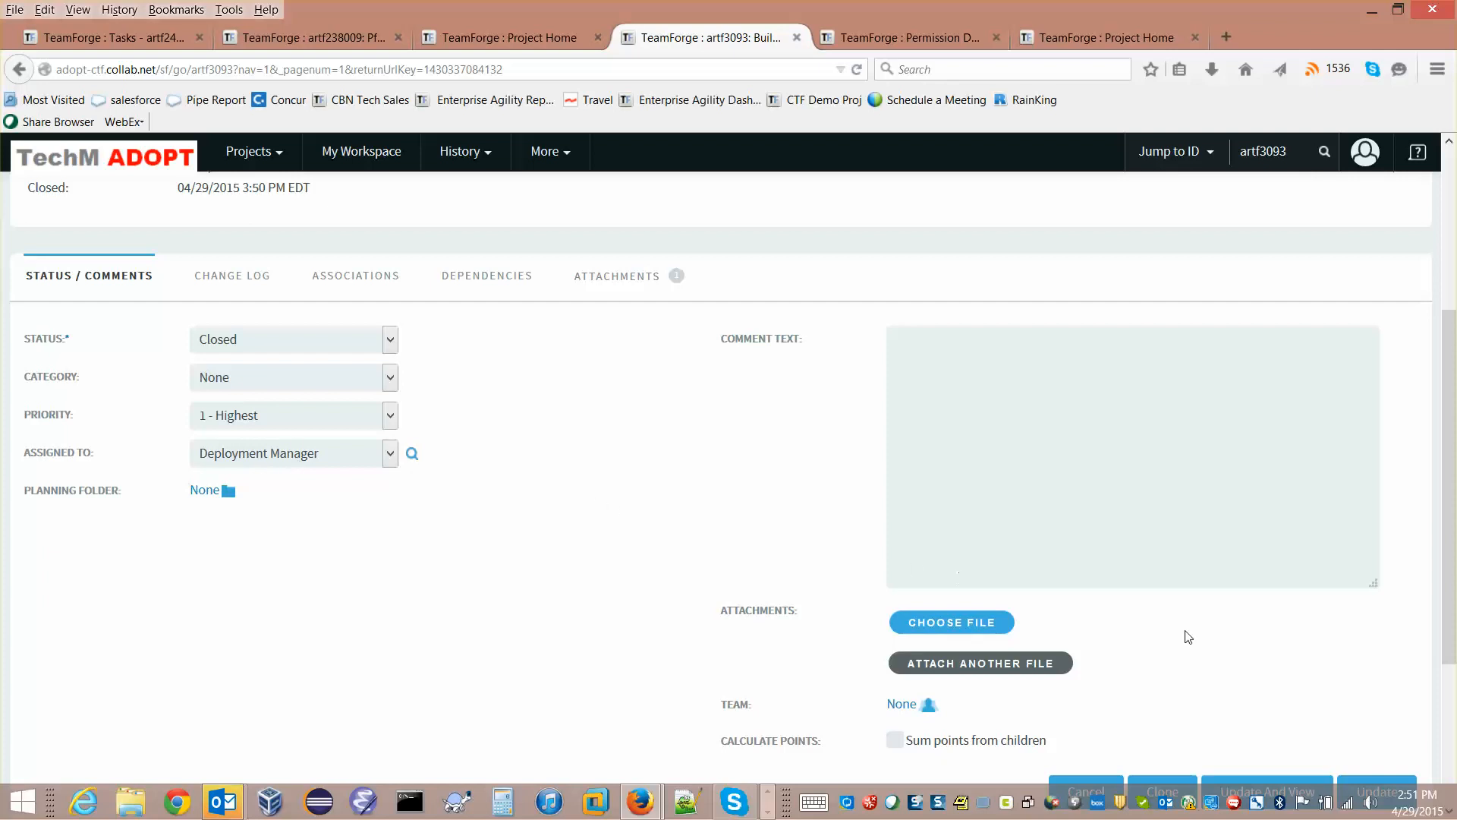
{"action": "left_click", "coordinate": [1291, 790]}
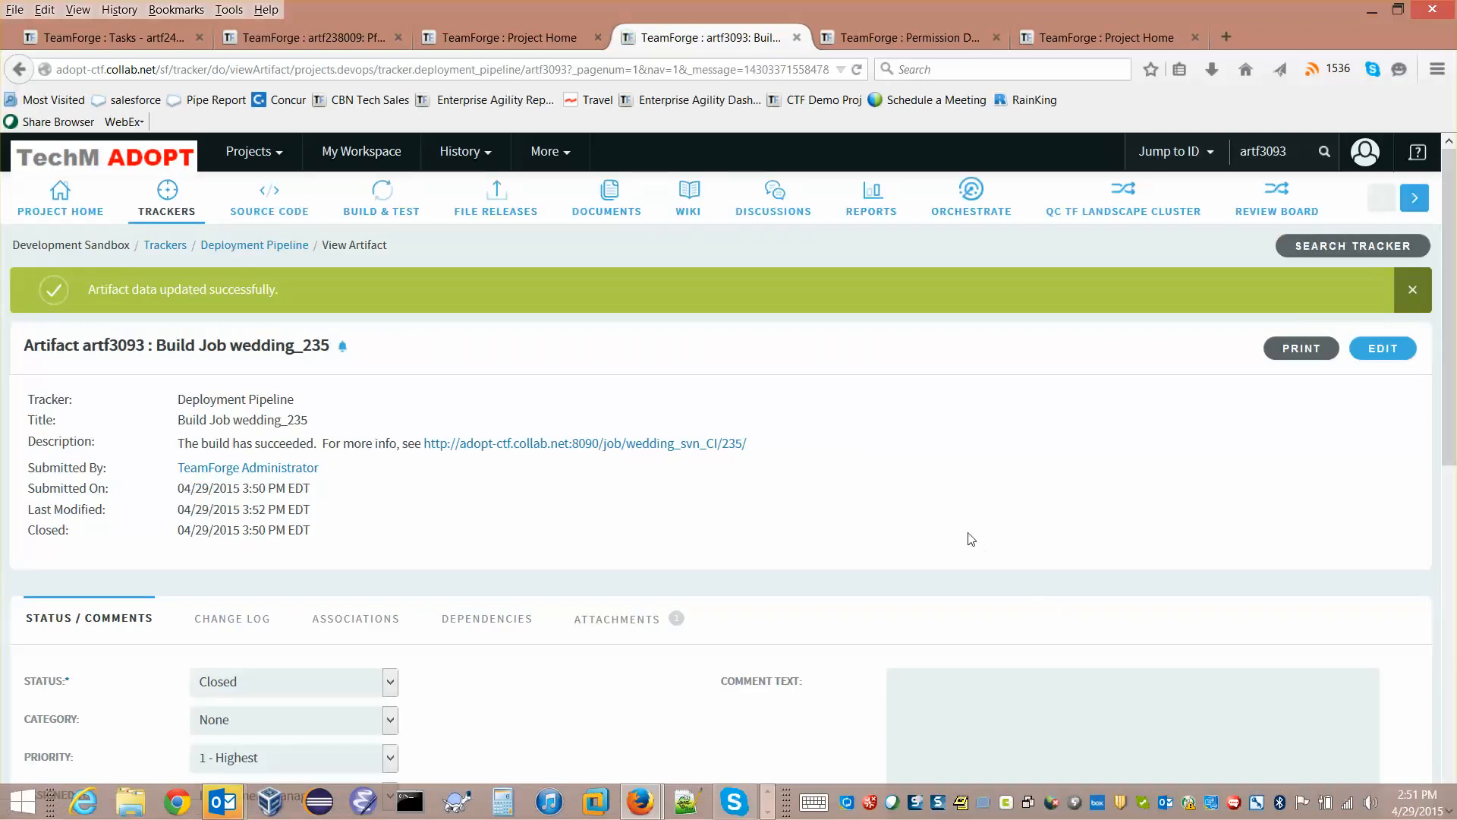
{"action": "left_click", "coordinate": [1412, 290]}
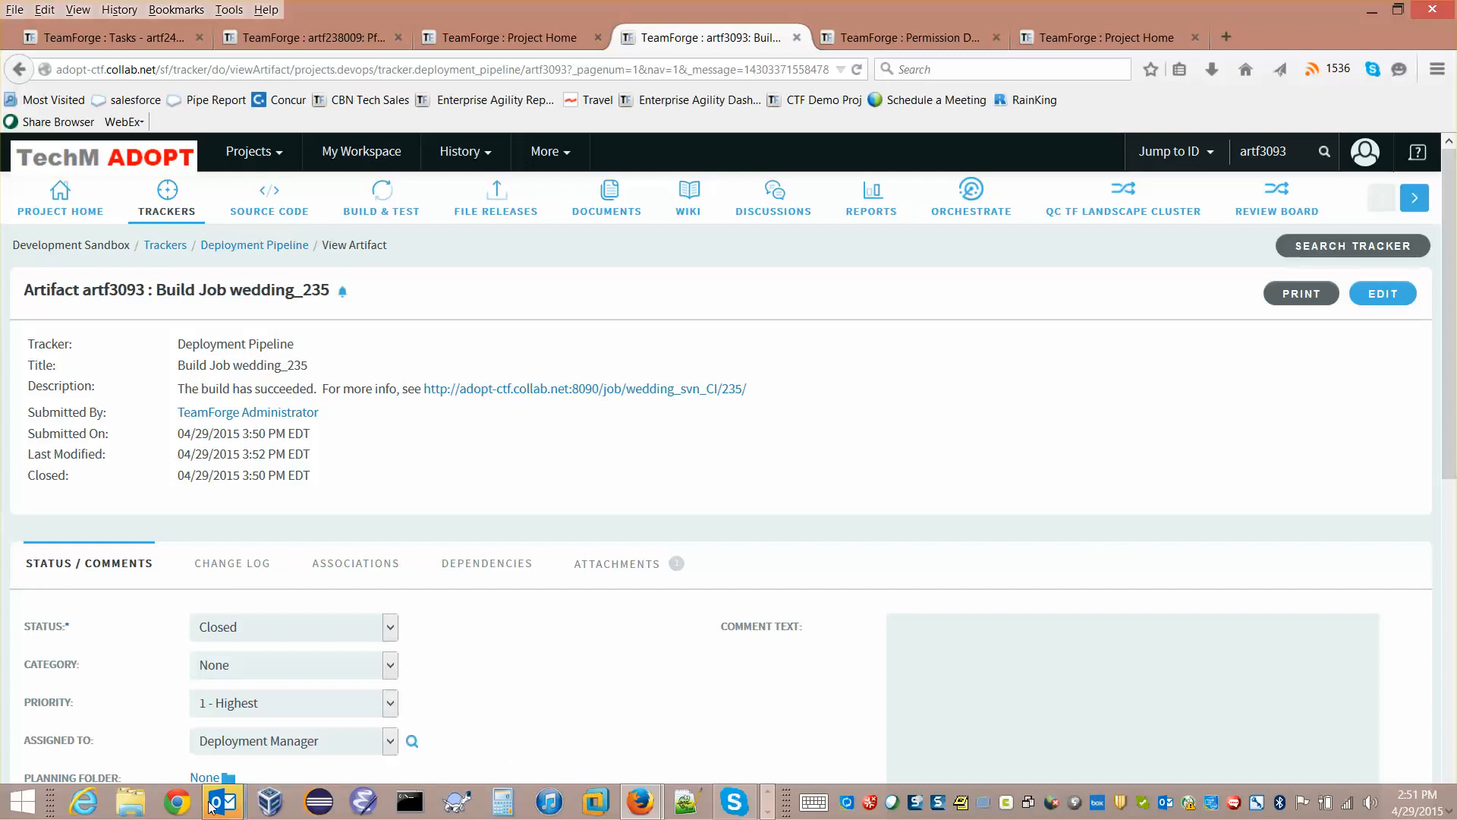
- Switch to the Outlook reminder window and dismiss the meeting reminder
{"action": "mouse_move", "coordinate": [211, 806]}
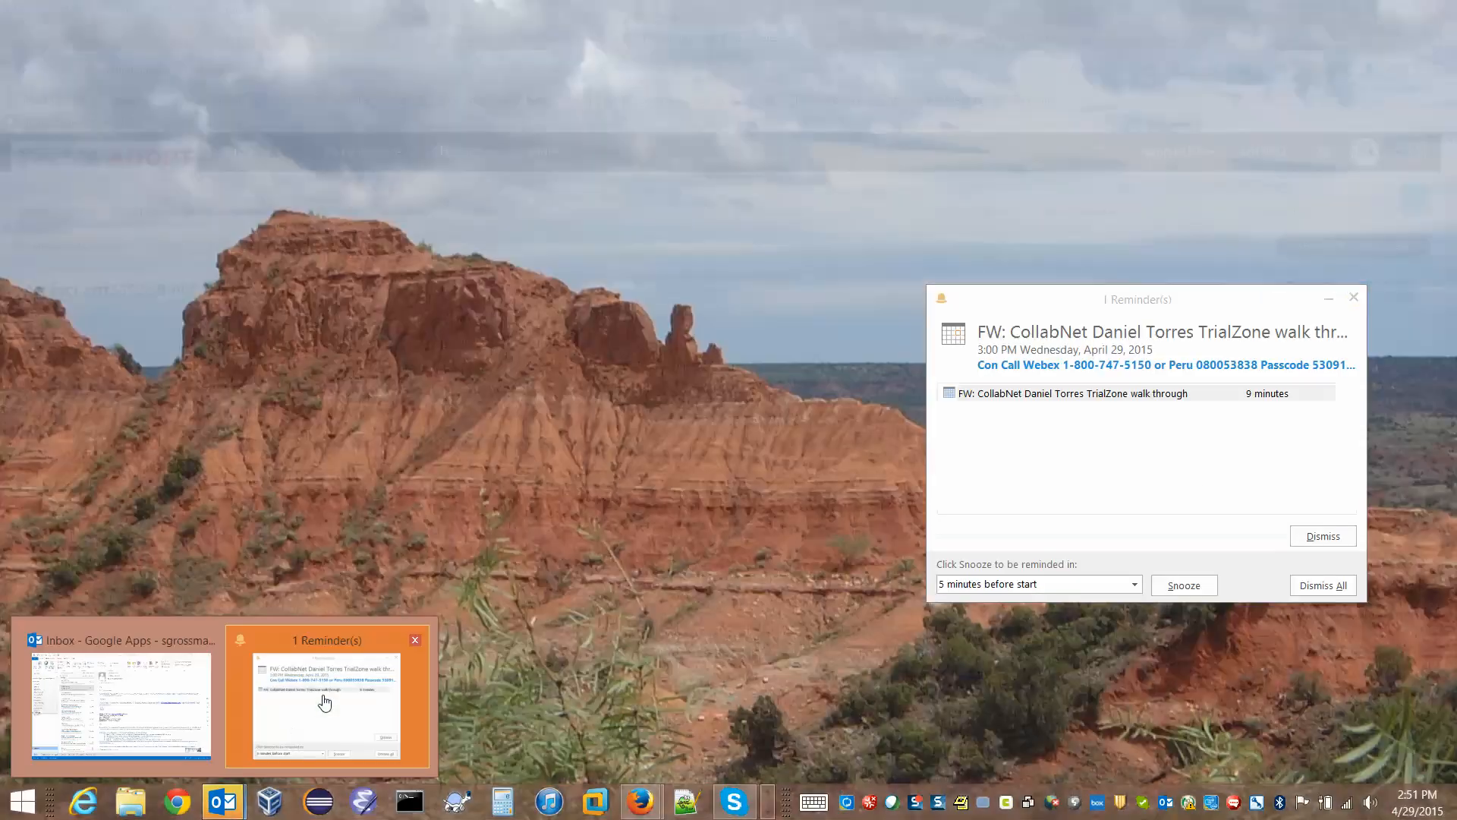
{"action": "left_click", "coordinate": [326, 698]}
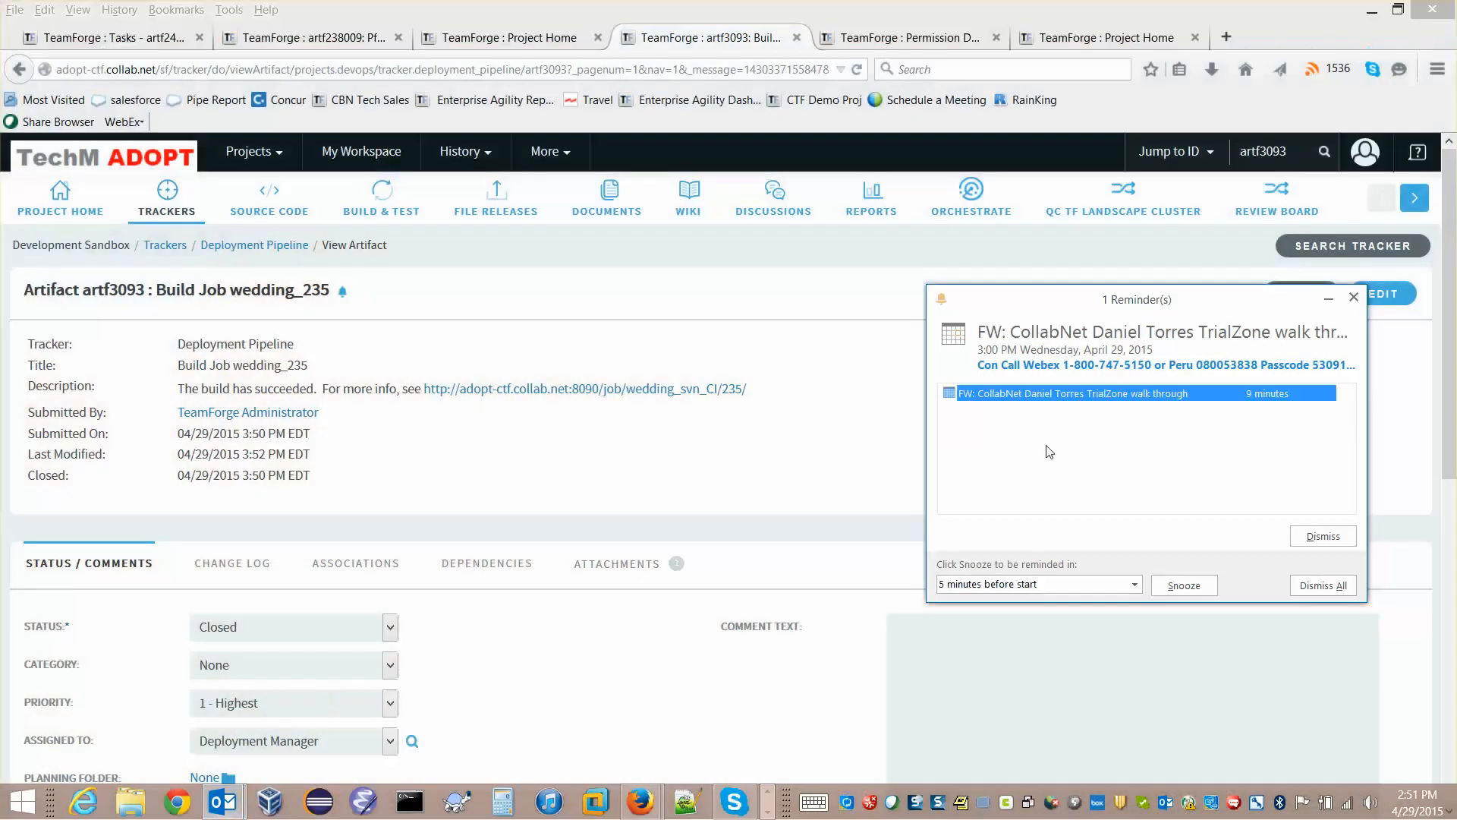
{"action": "left_click", "coordinate": [1323, 536]}
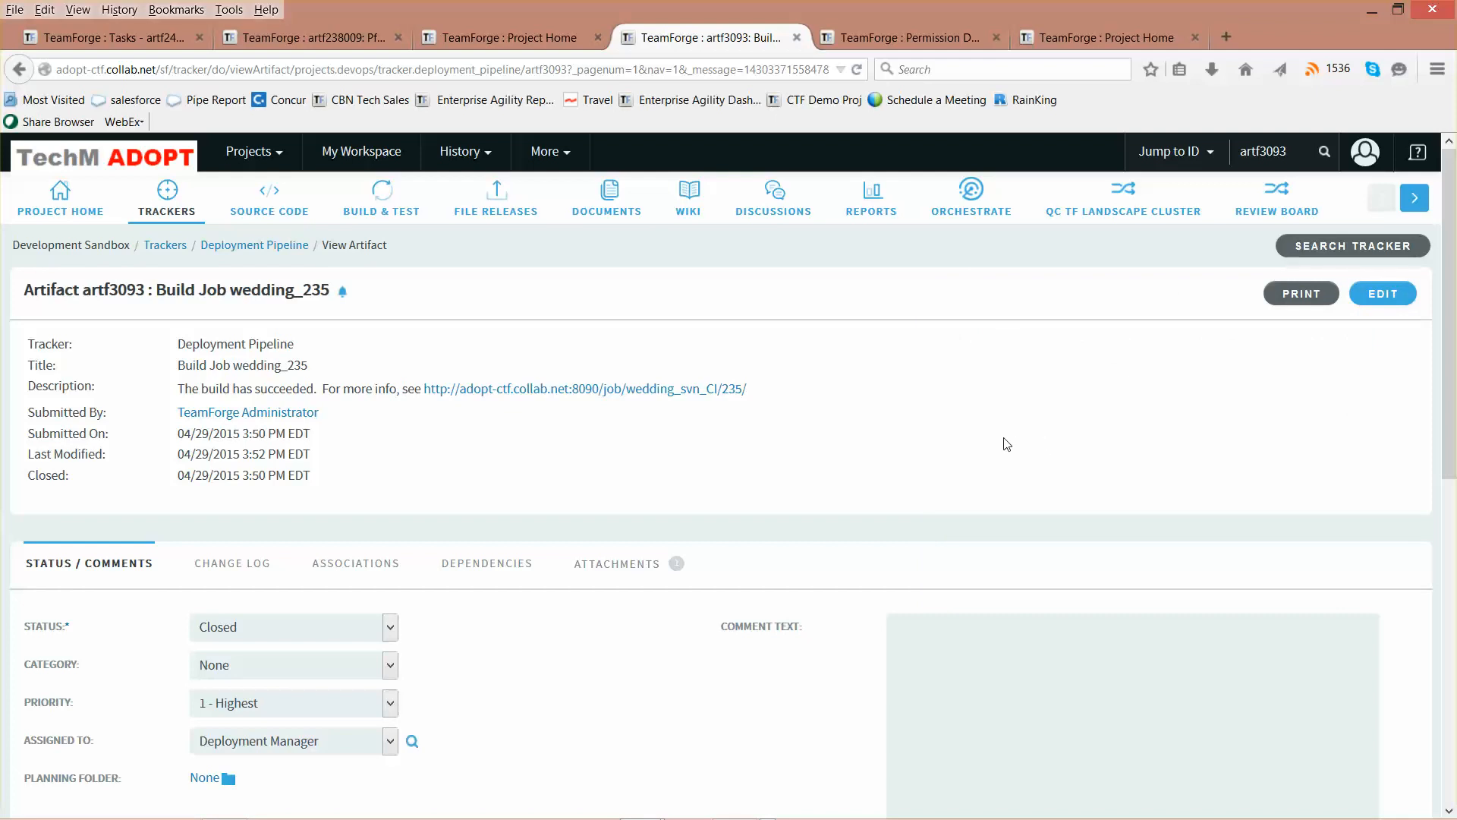
- Log out of TeamForge and log back in as deploy_mgr with the stored account password, cancelling the Password Manager prompt
{"action": "left_click", "coordinate": [1364, 156]}
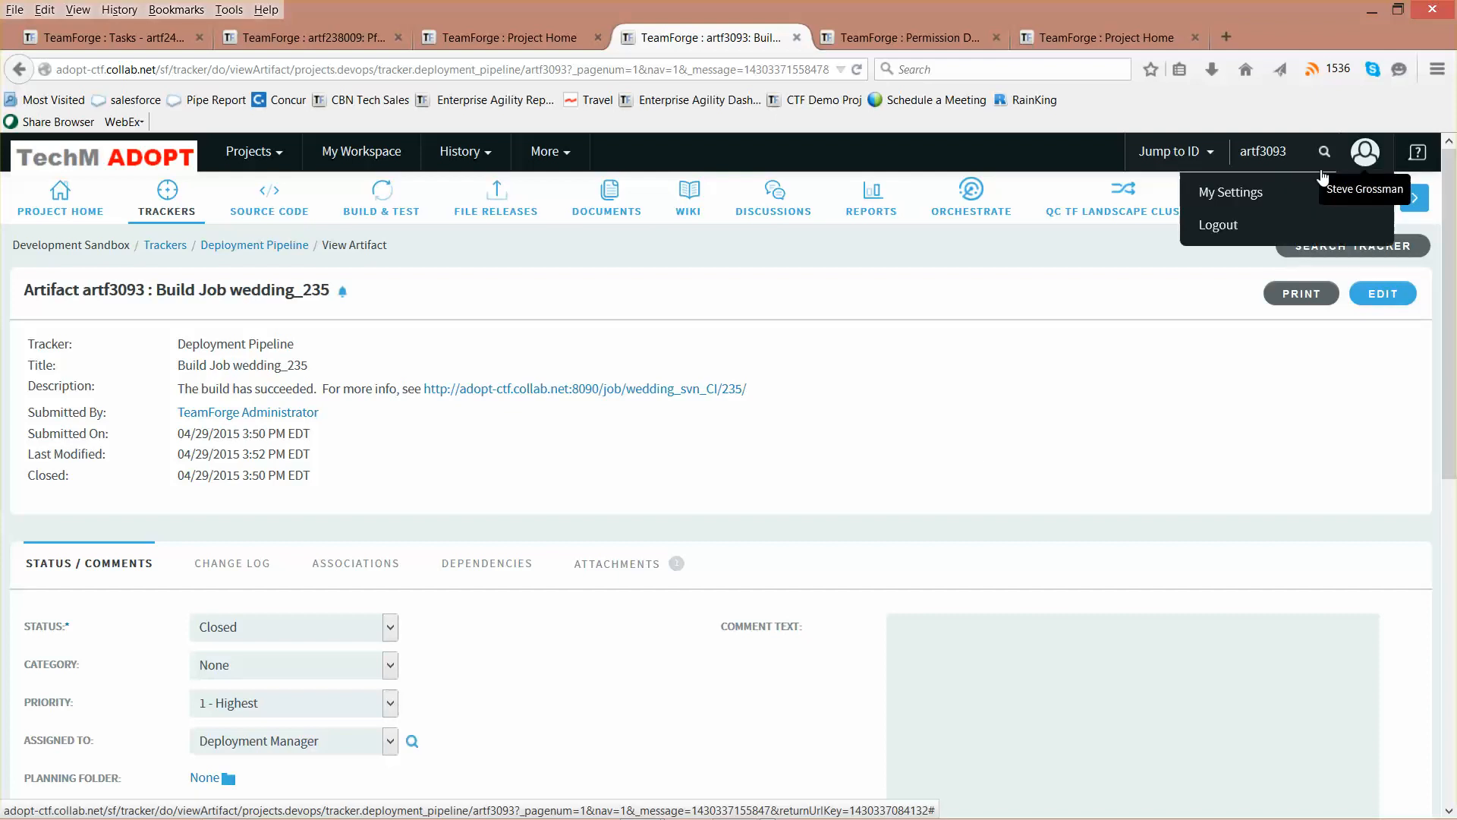
{"action": "left_click", "coordinate": [1248, 227]}
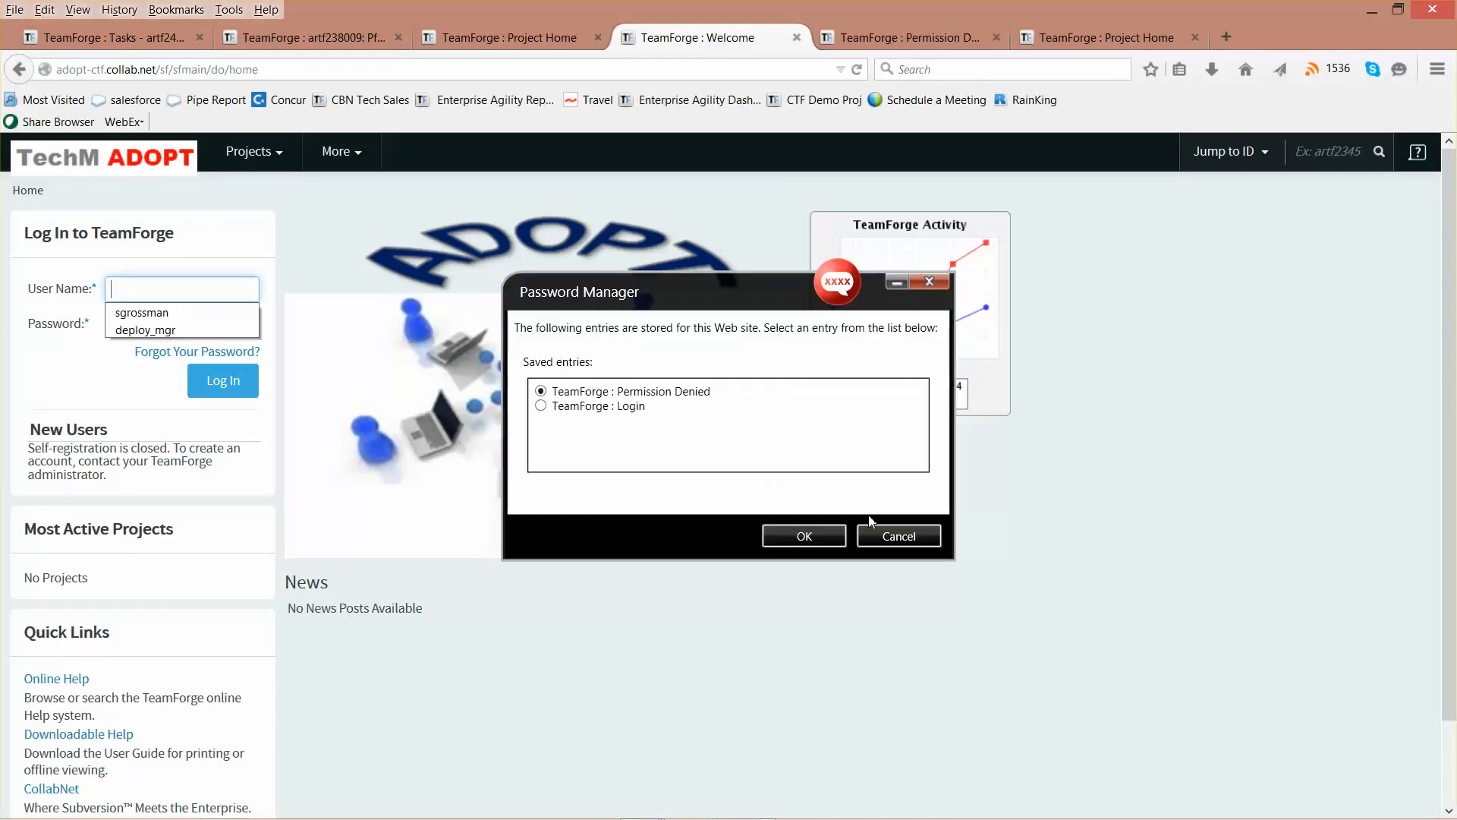
{"action": "left_click", "coordinate": [875, 530]}
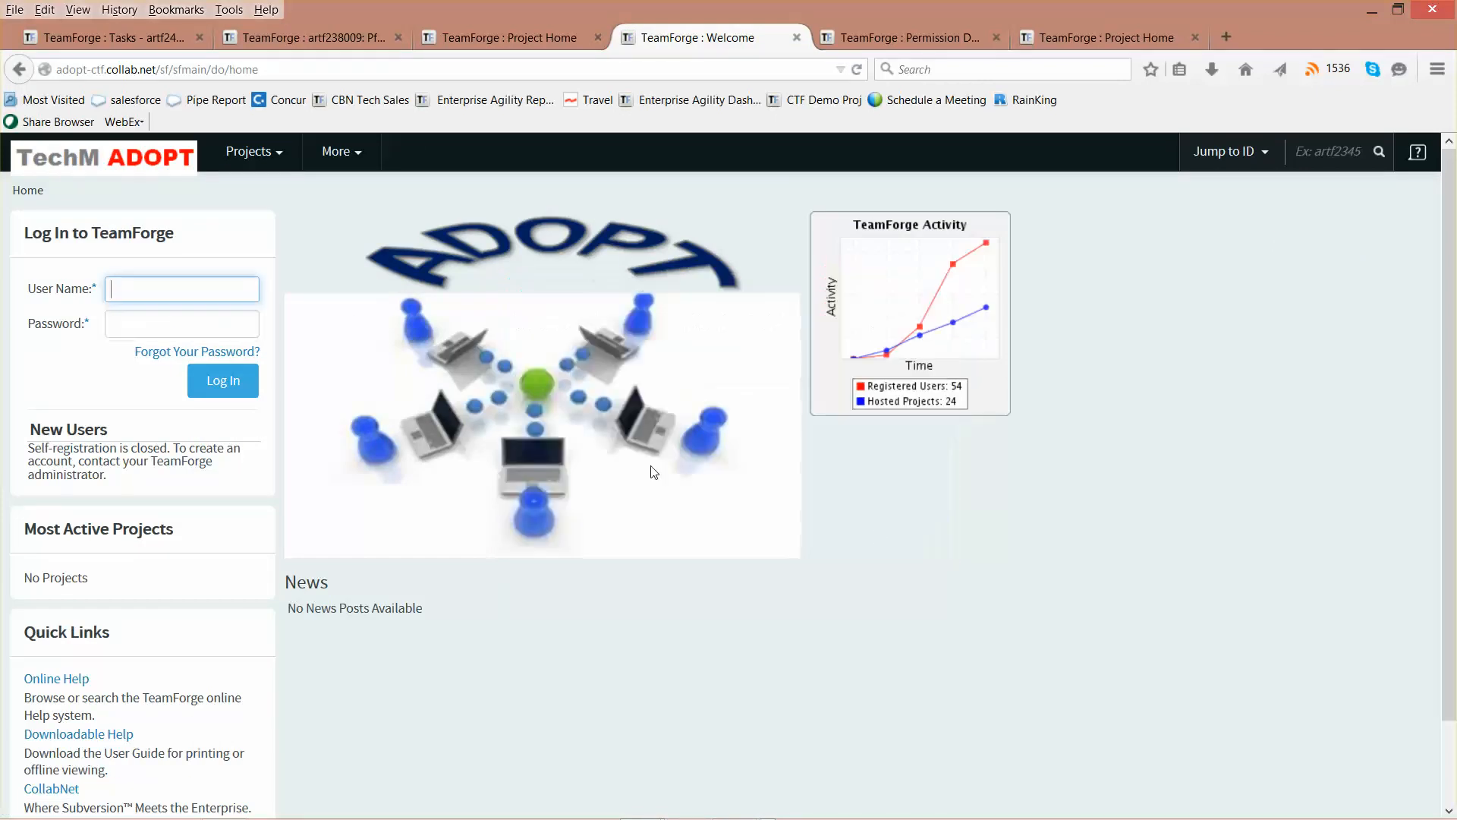
{"action": "left_click", "coordinate": [225, 291]}
{"action": "left_click", "coordinate": [161, 329]}
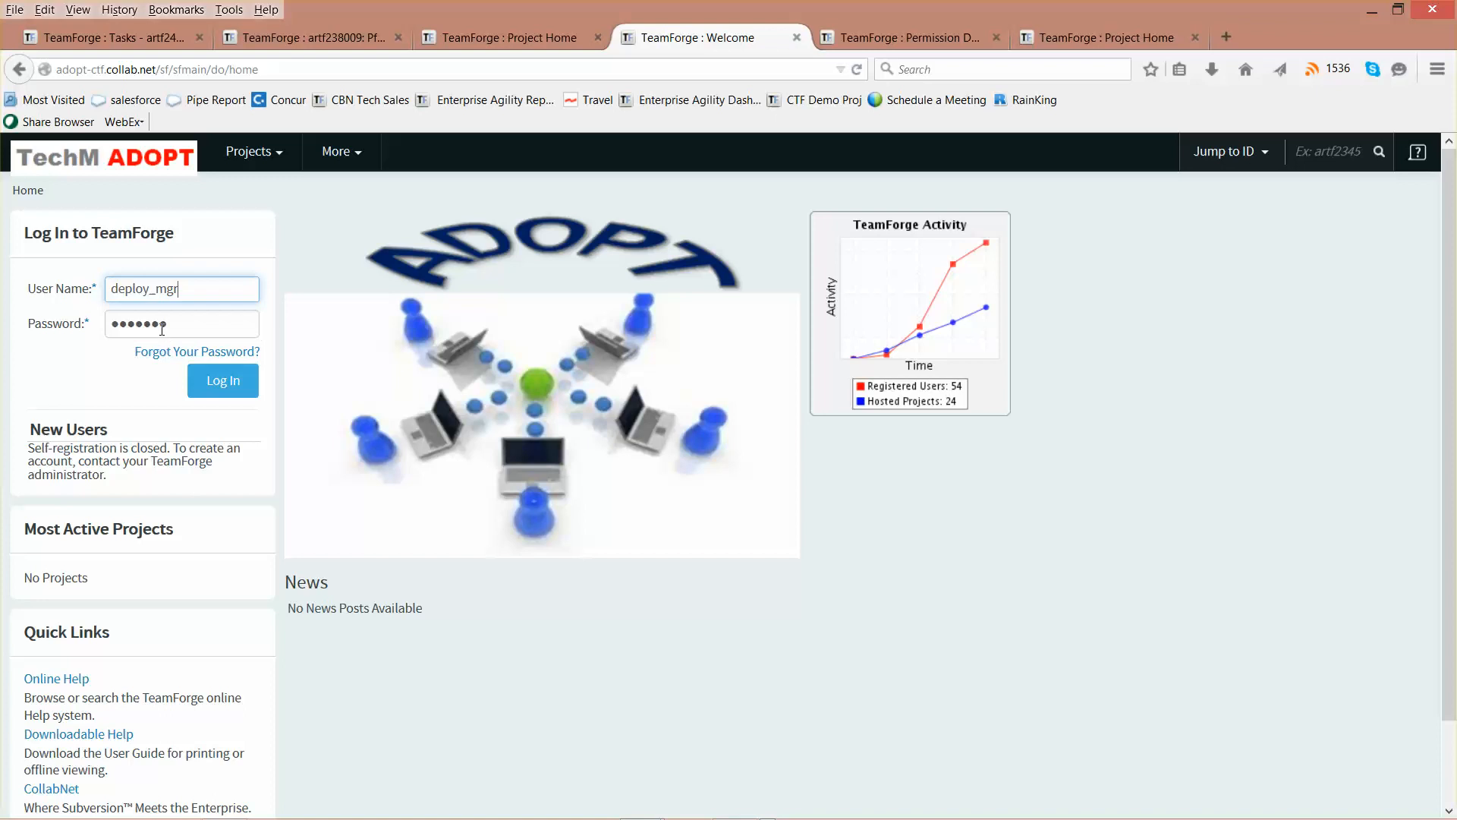
{"action": "left_click", "coordinate": [240, 387]}
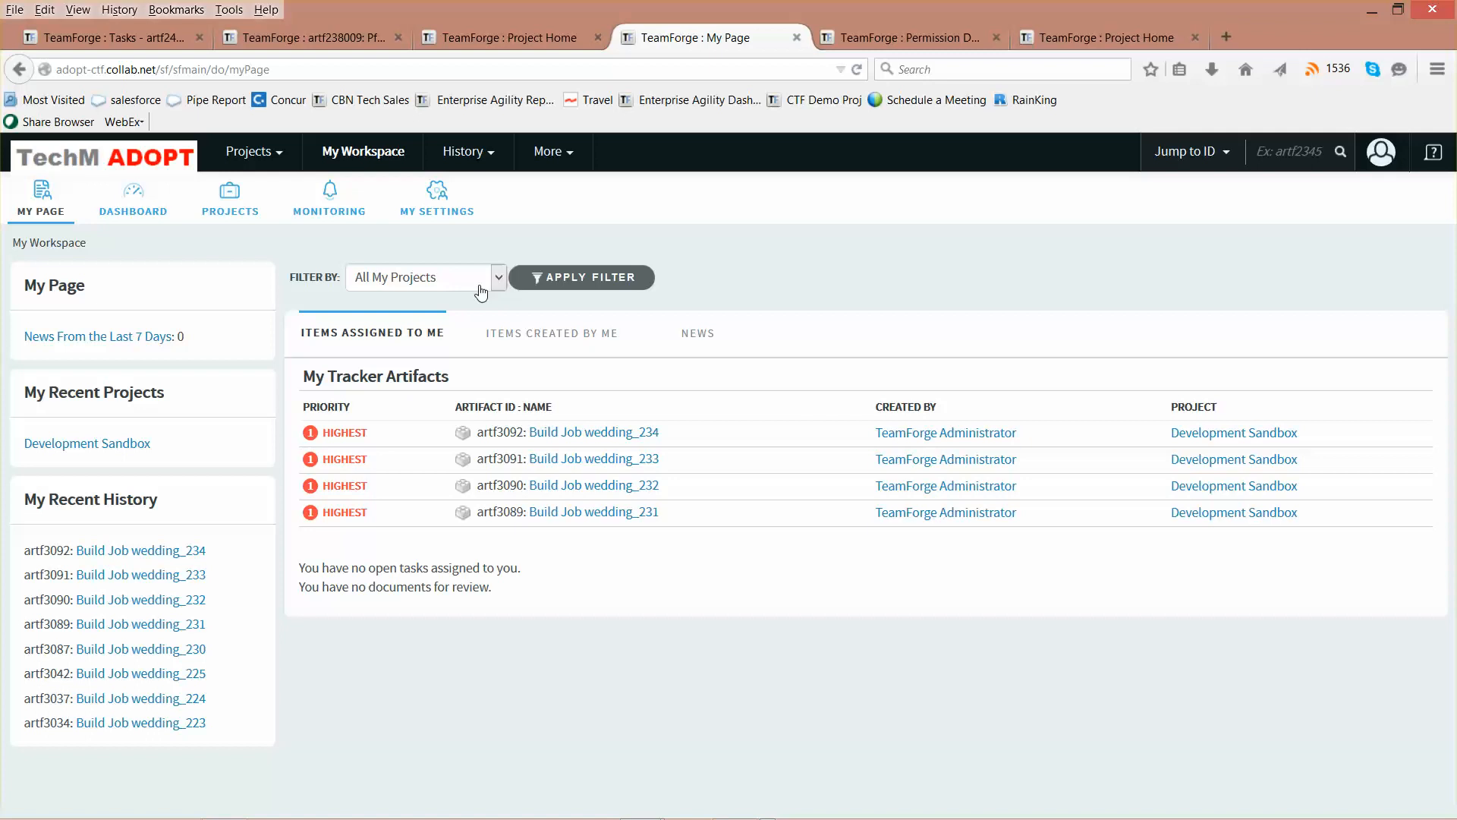
- Open the Development Sandbox project's Deployment Pipeline tracker and clear the status filter so artifacts of any status are listed
{"action": "left_click", "coordinate": [109, 450]}
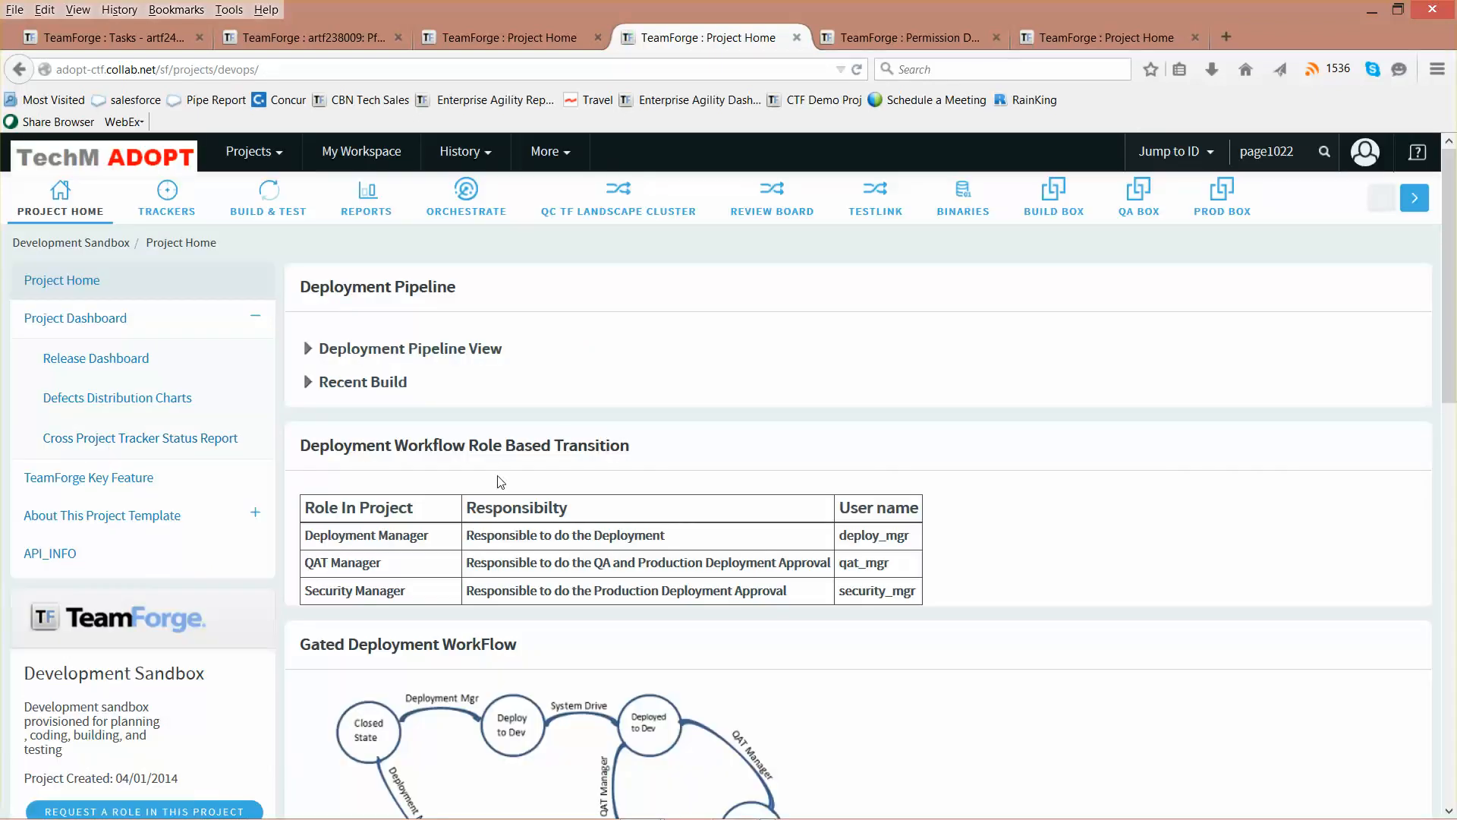
{"action": "left_click", "coordinate": [187, 220]}
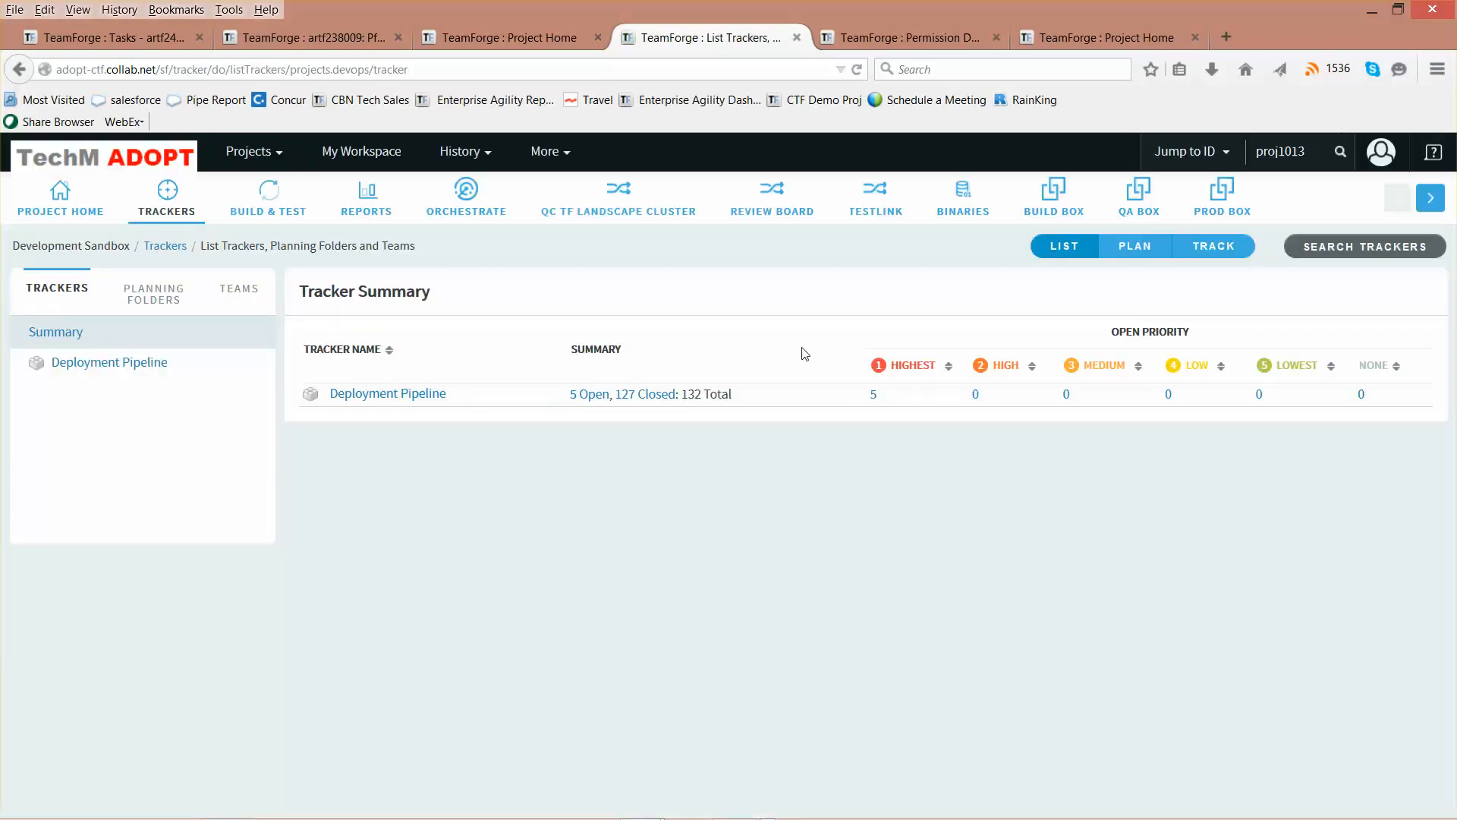
{"action": "left_click", "coordinate": [431, 399]}
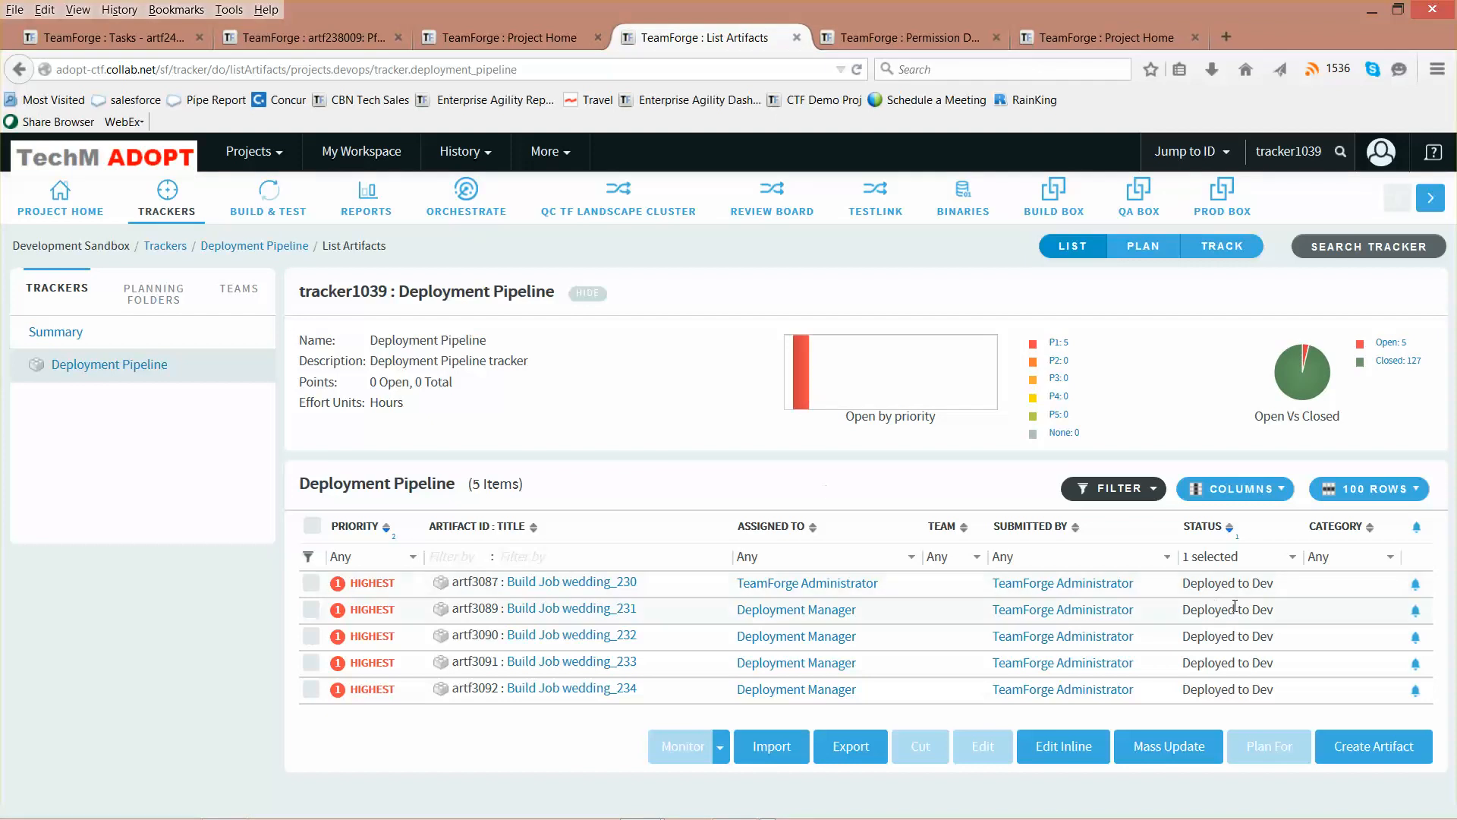
{"action": "left_click", "coordinate": [1138, 495]}
{"action": "left_click", "coordinate": [1153, 492]}
{"action": "left_click", "coordinate": [1180, 517]}
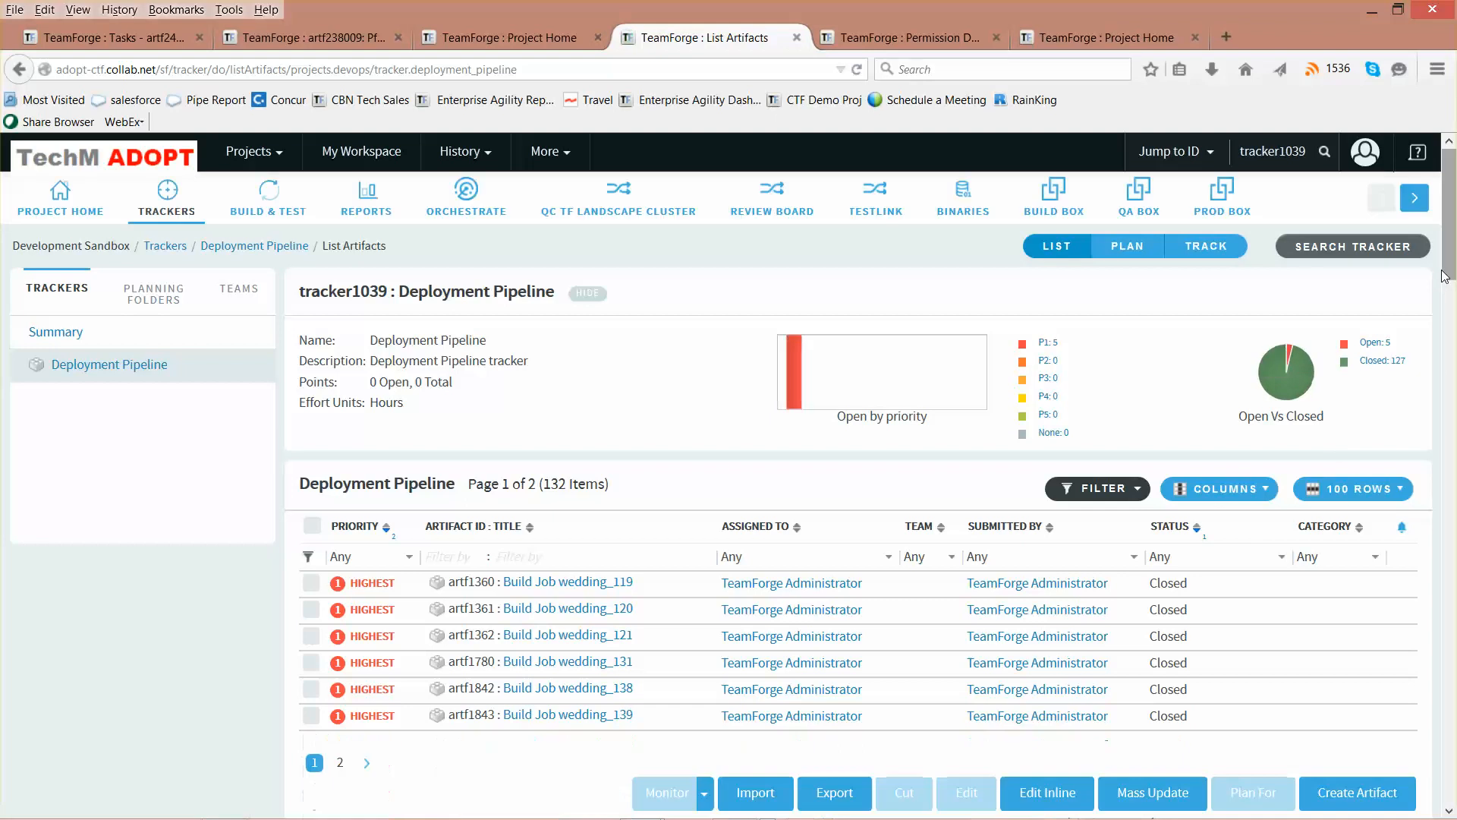
- Apply the saved Deployment Manager column layout and sort the artifacts by submission date, newest first
{"action": "left_click", "coordinate": [1267, 497]}
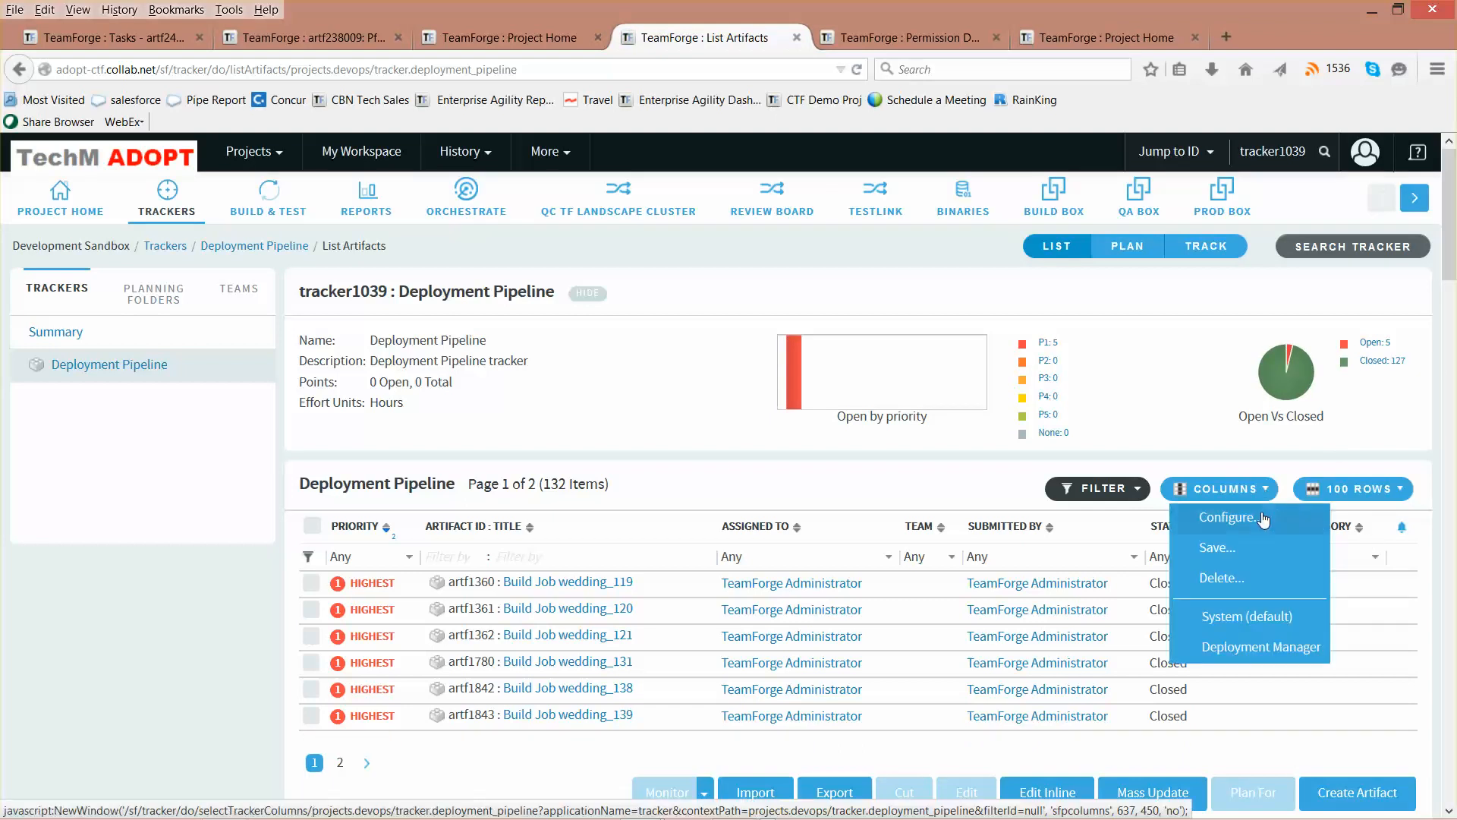
{"action": "left_click", "coordinate": [1249, 650]}
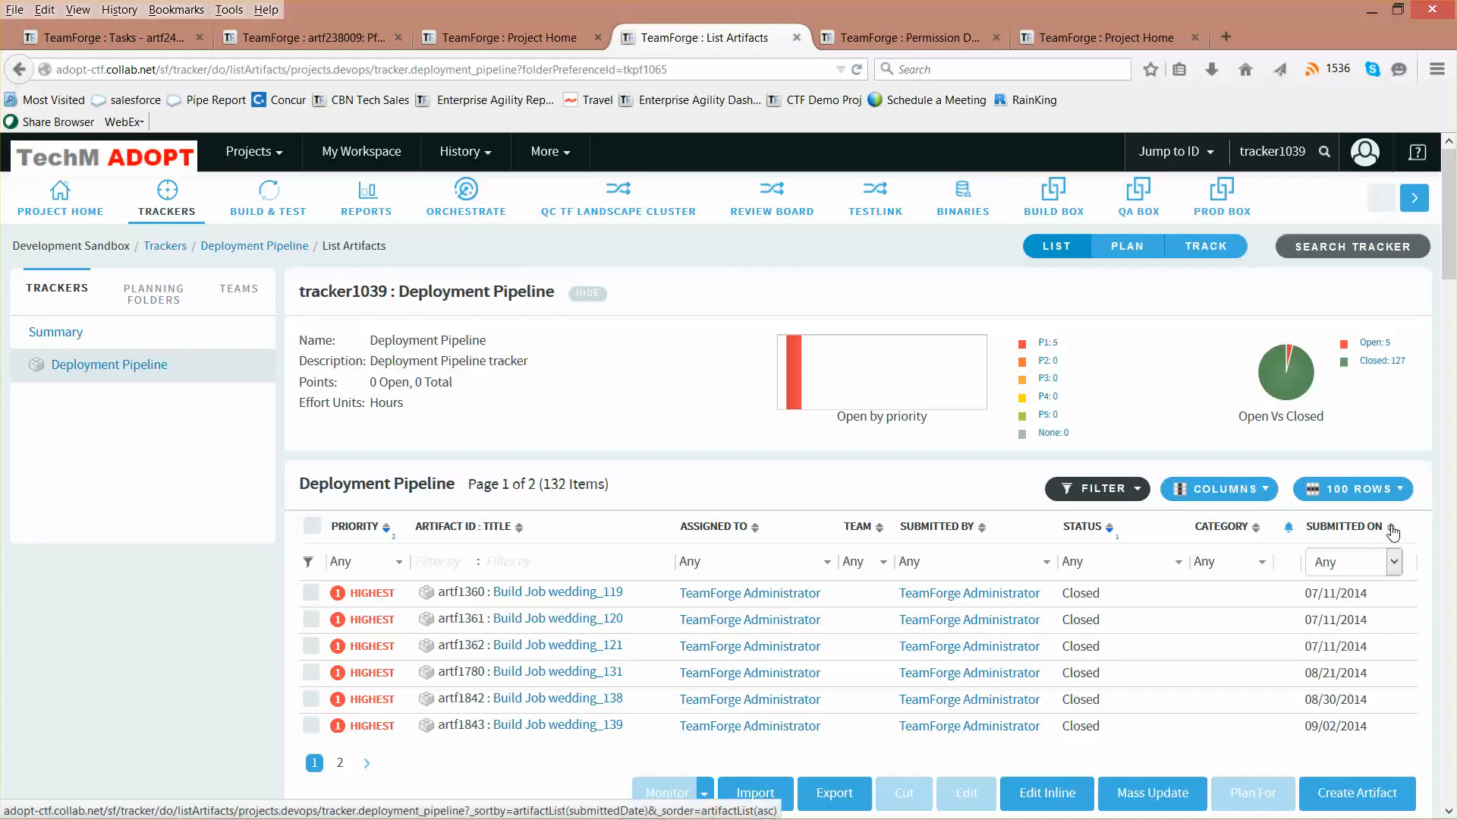
{"action": "left_click", "coordinate": [1391, 529]}
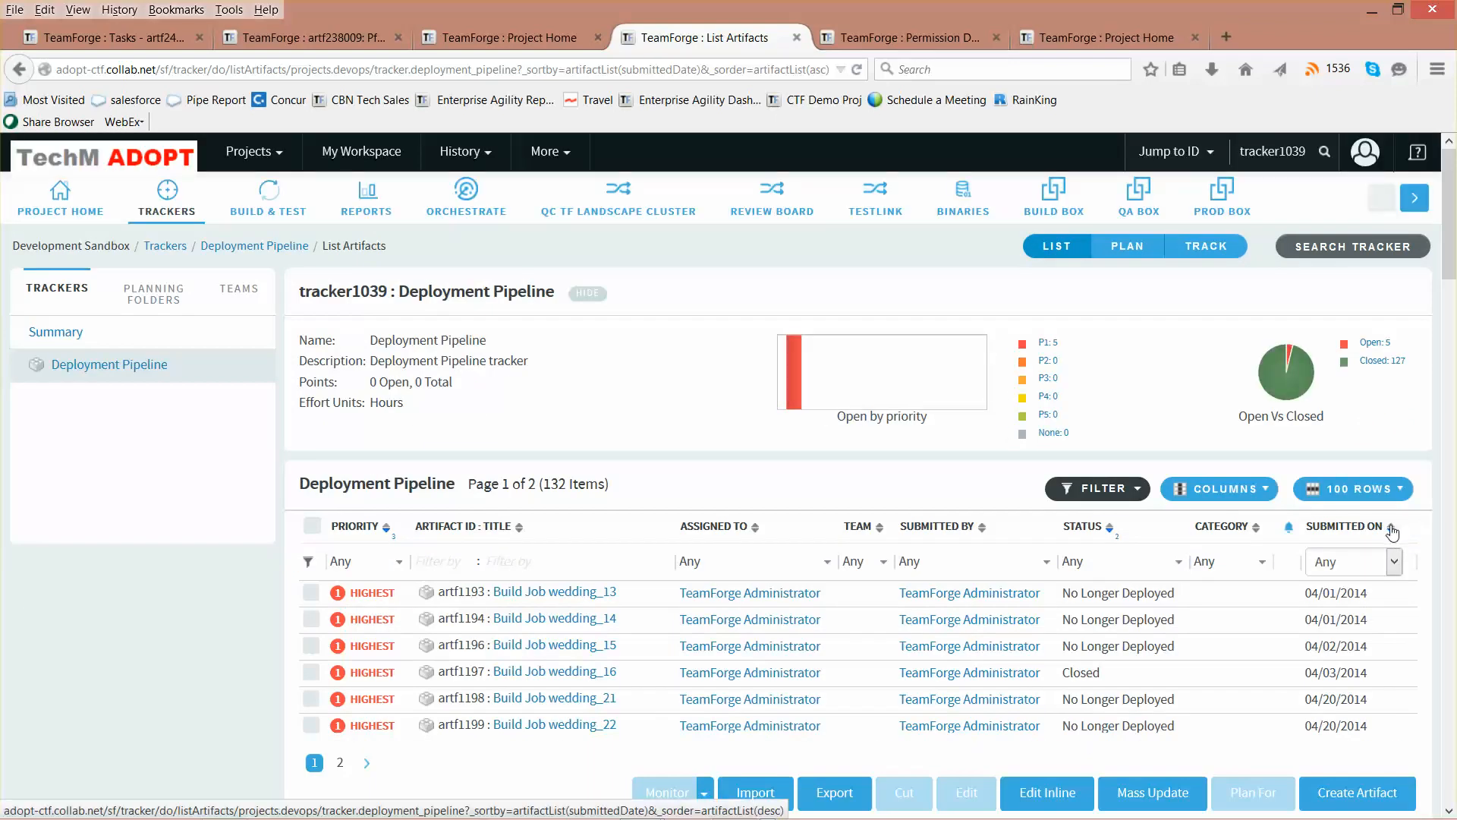
{"action": "left_click", "coordinate": [1392, 532]}
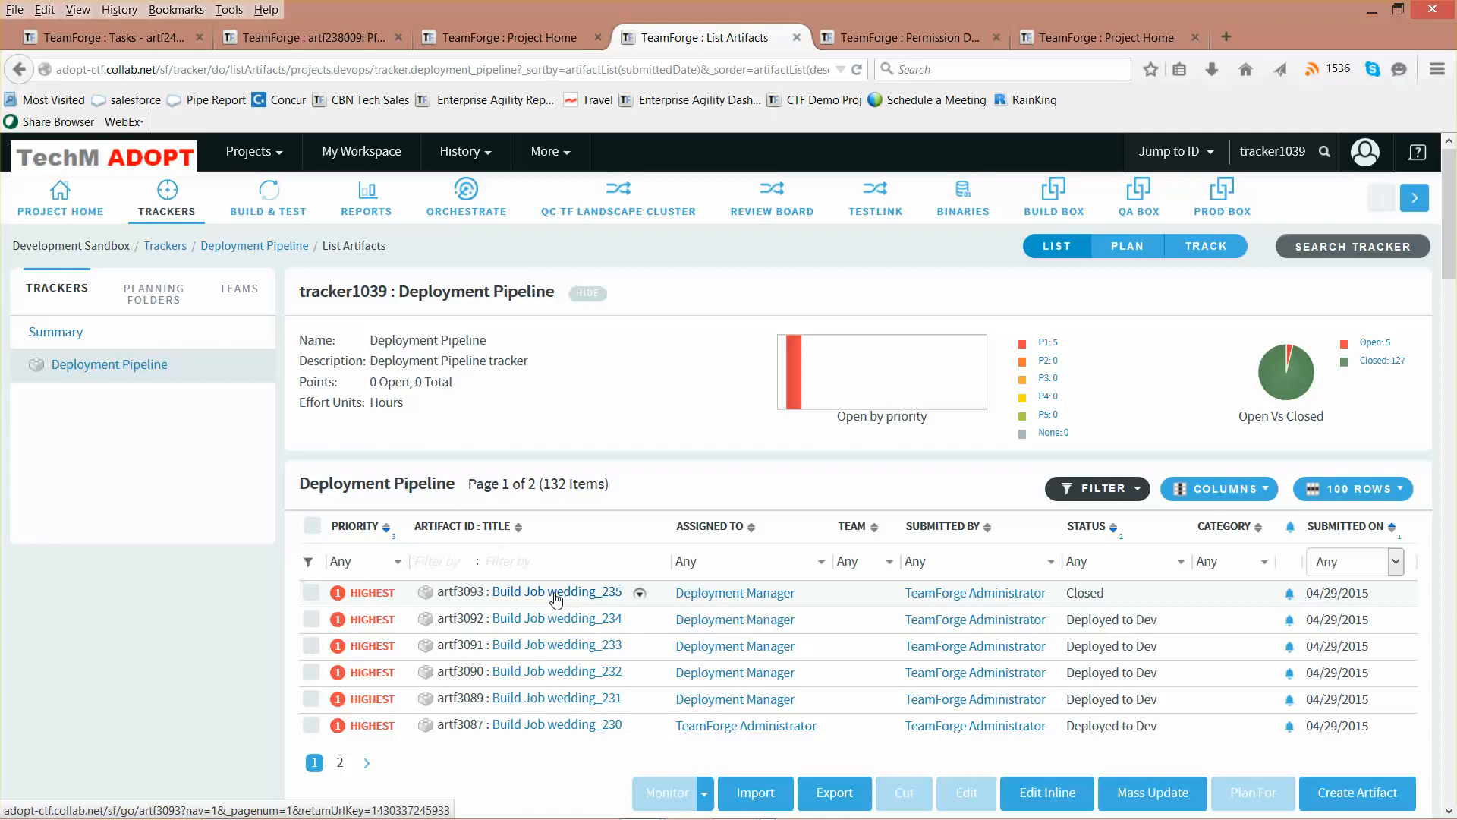
- Open the Build Job wedding_235 artifact, set its status to Deploy to Dev, and save it while keeping the artifact in view
{"action": "left_click", "coordinate": [556, 598]}
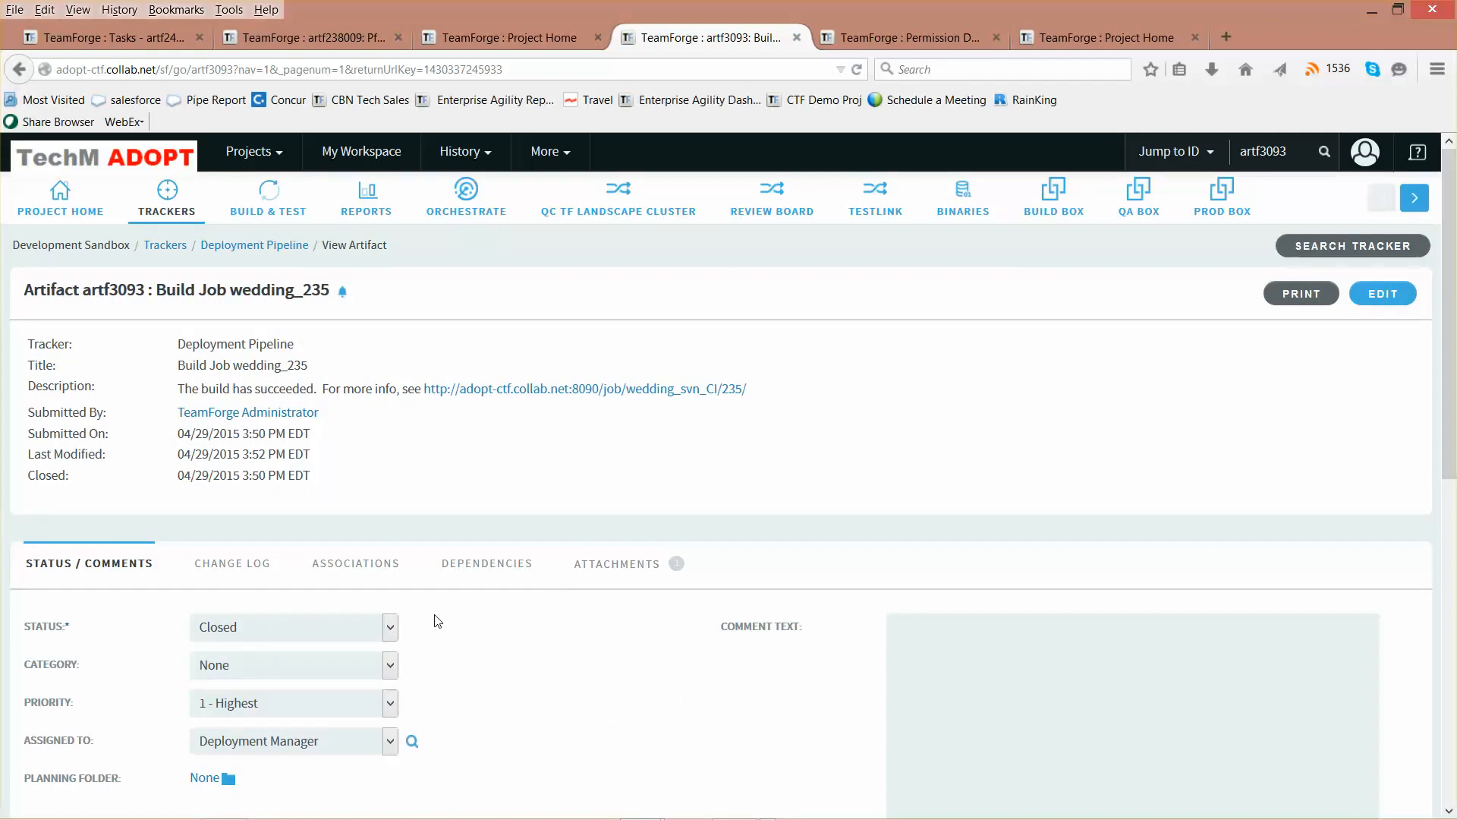
{"action": "left_click", "coordinate": [390, 632]}
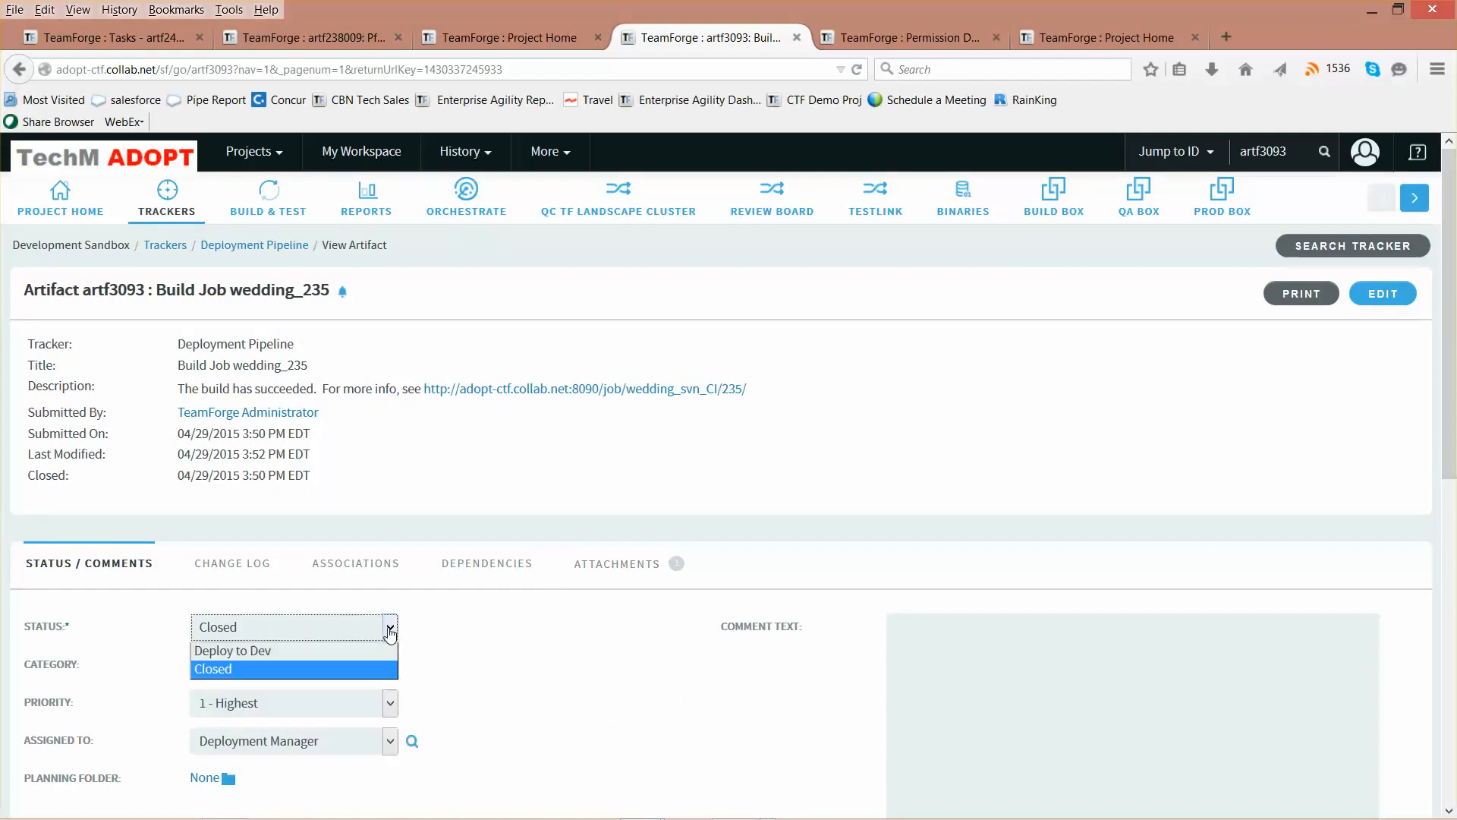
{"action": "left_click", "coordinate": [358, 656]}
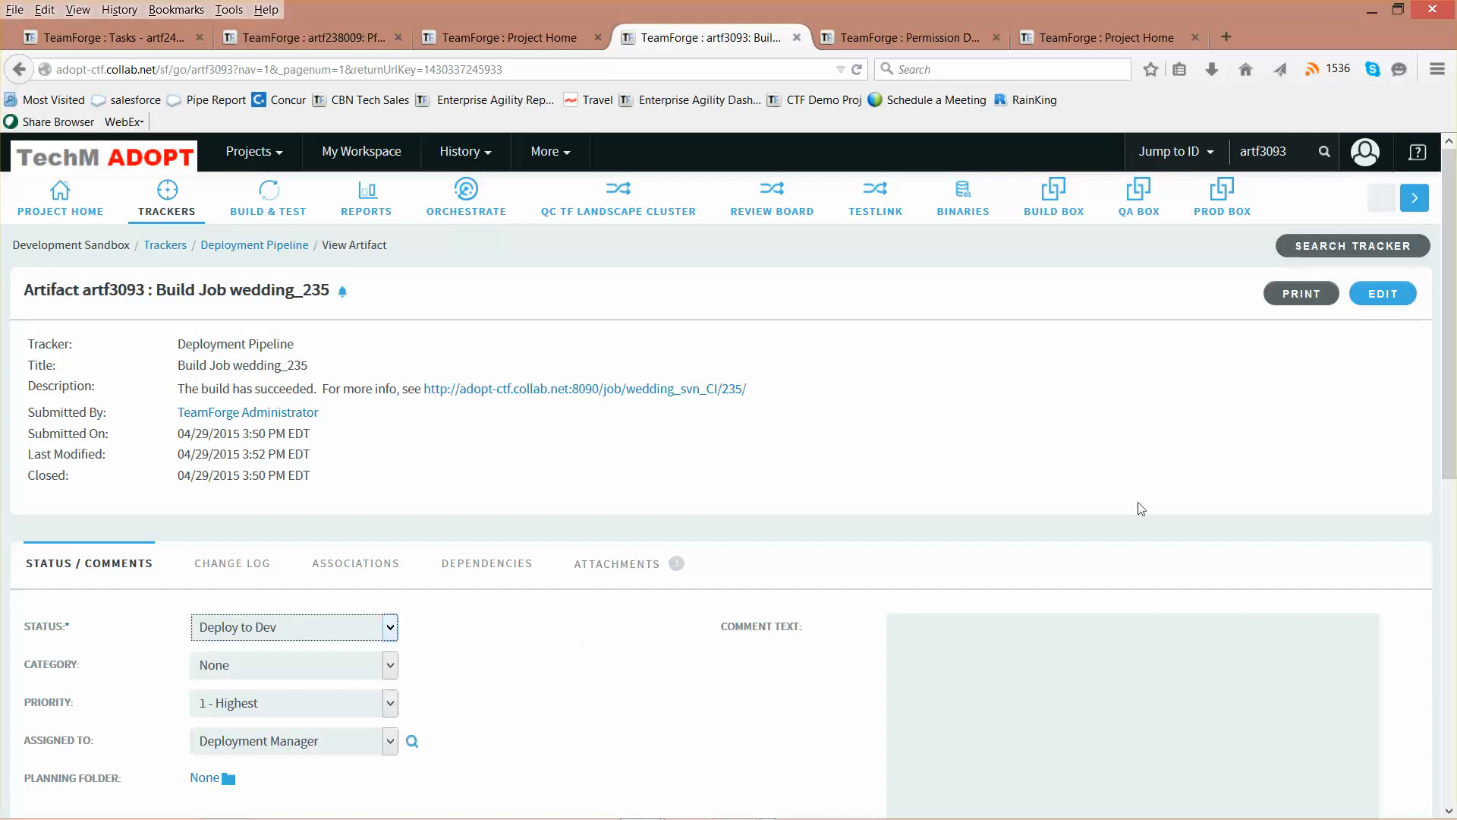
{"action": "left_click_drag", "start_coordinate": [1451, 322], "coordinate": [1455, 479]}
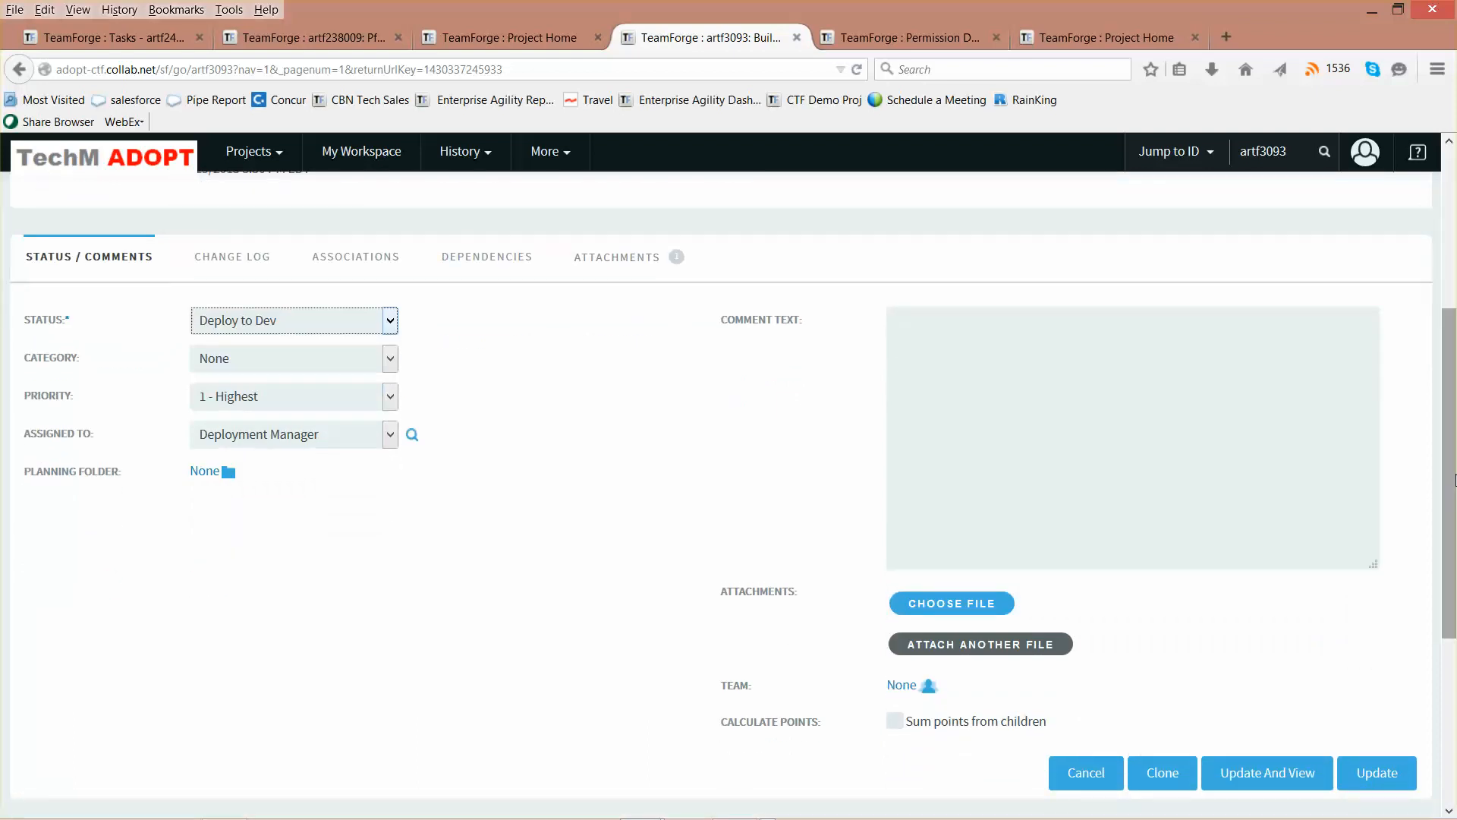
{"action": "scroll", "coordinate": [1451, 482], "scroll_direction": "down", "scroll_amount": 1}
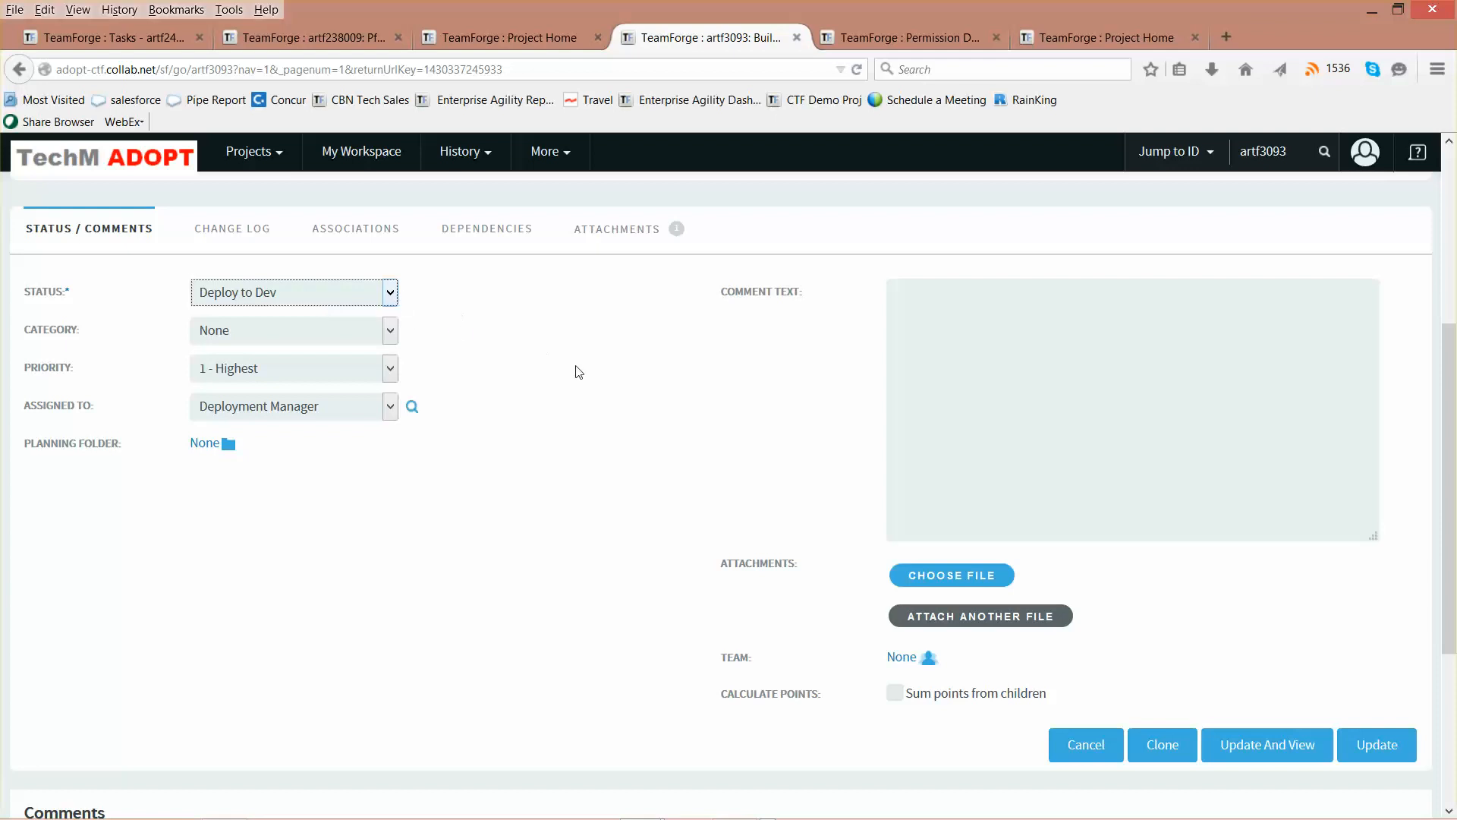
{"action": "left_click", "coordinate": [1296, 743]}
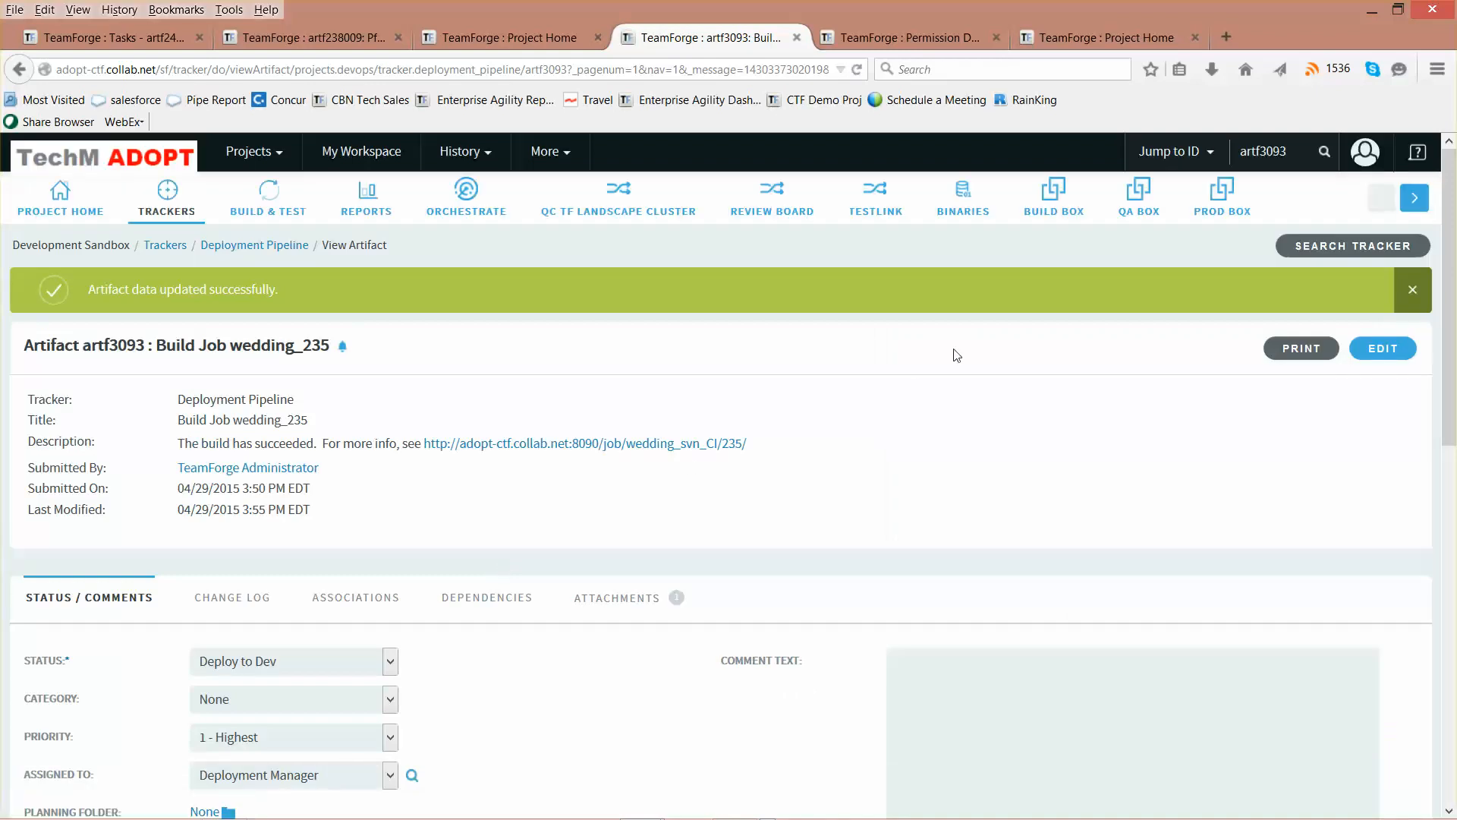
{"action": "left_click", "coordinate": [1413, 291]}
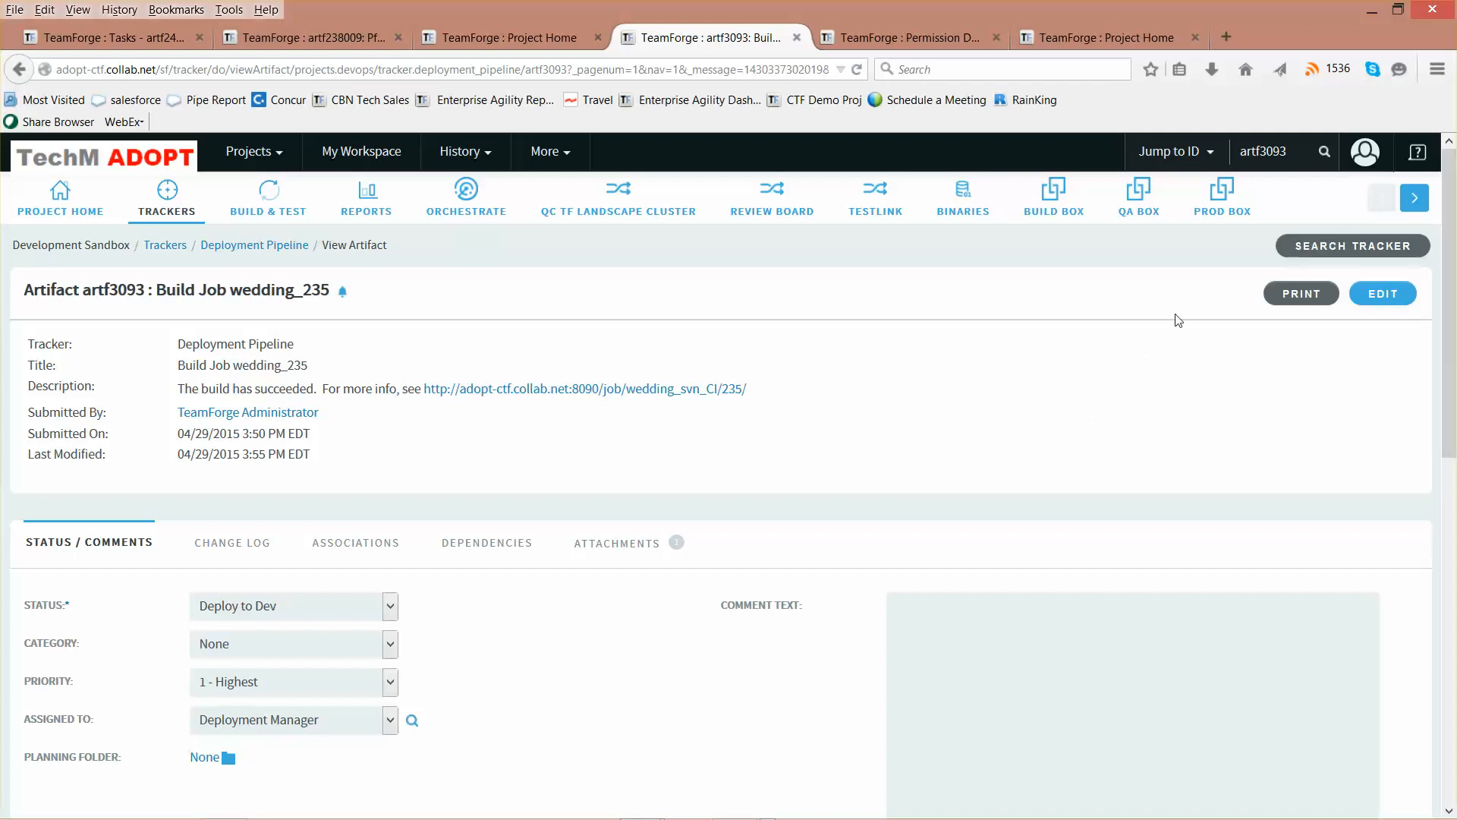
- Open the project's Chef Server and show the attributes of the adopt-devchef.collab.net node in the Dev environment
{"action": "left_click", "coordinate": [1414, 197]}
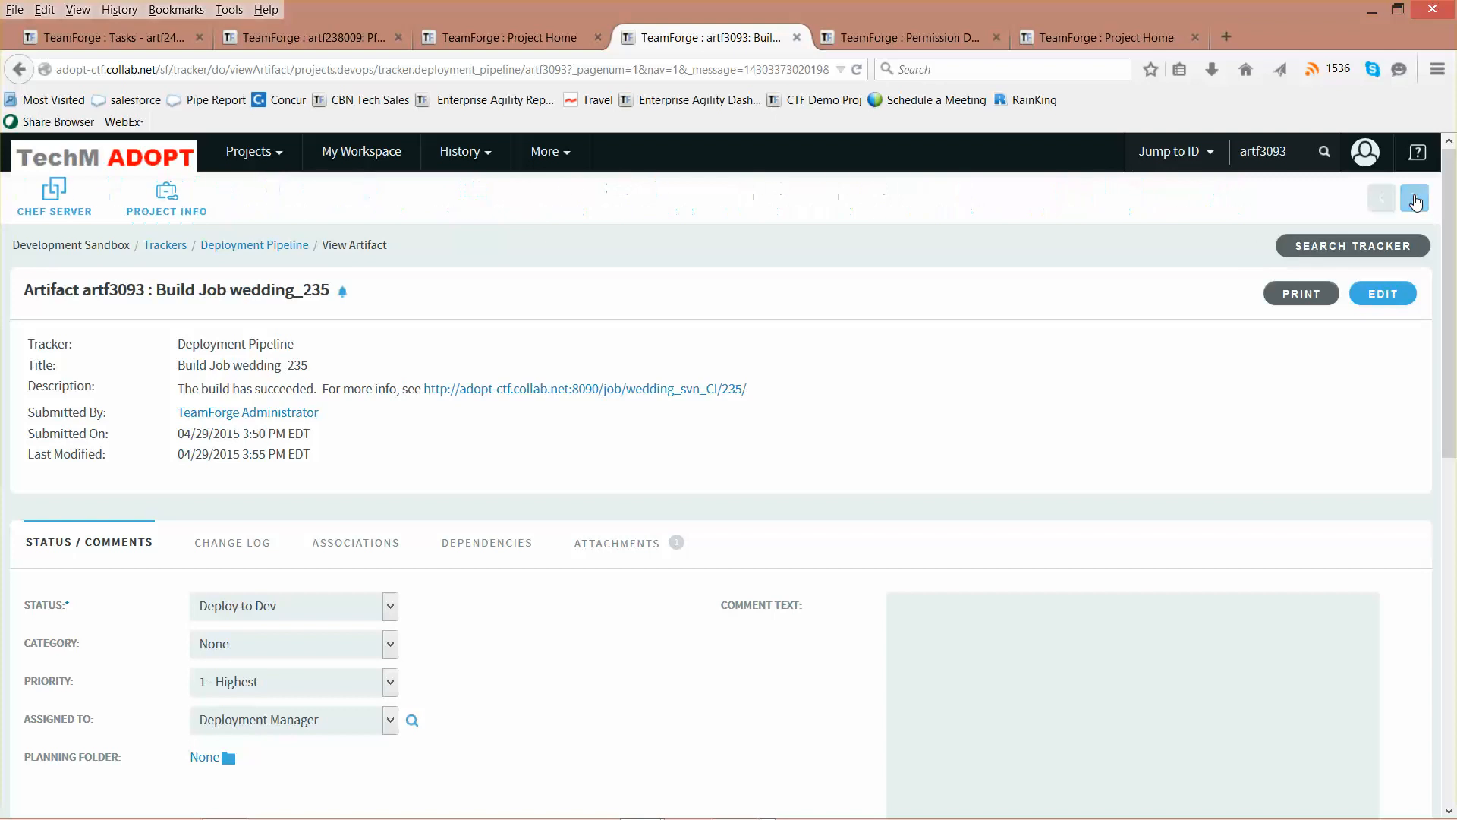
{"action": "left_click", "coordinate": [52, 211]}
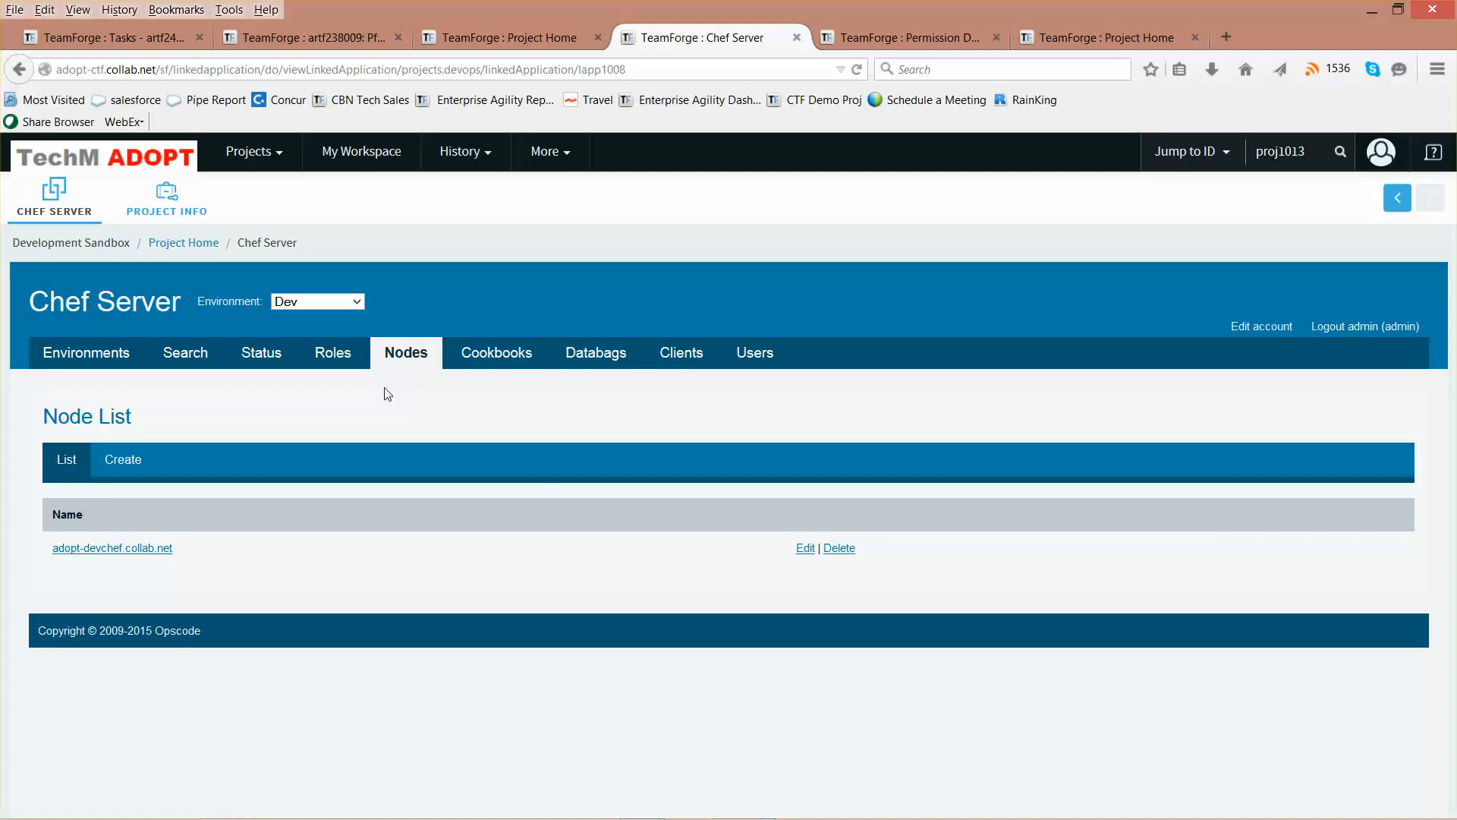
{"action": "left_click", "coordinate": [140, 554]}
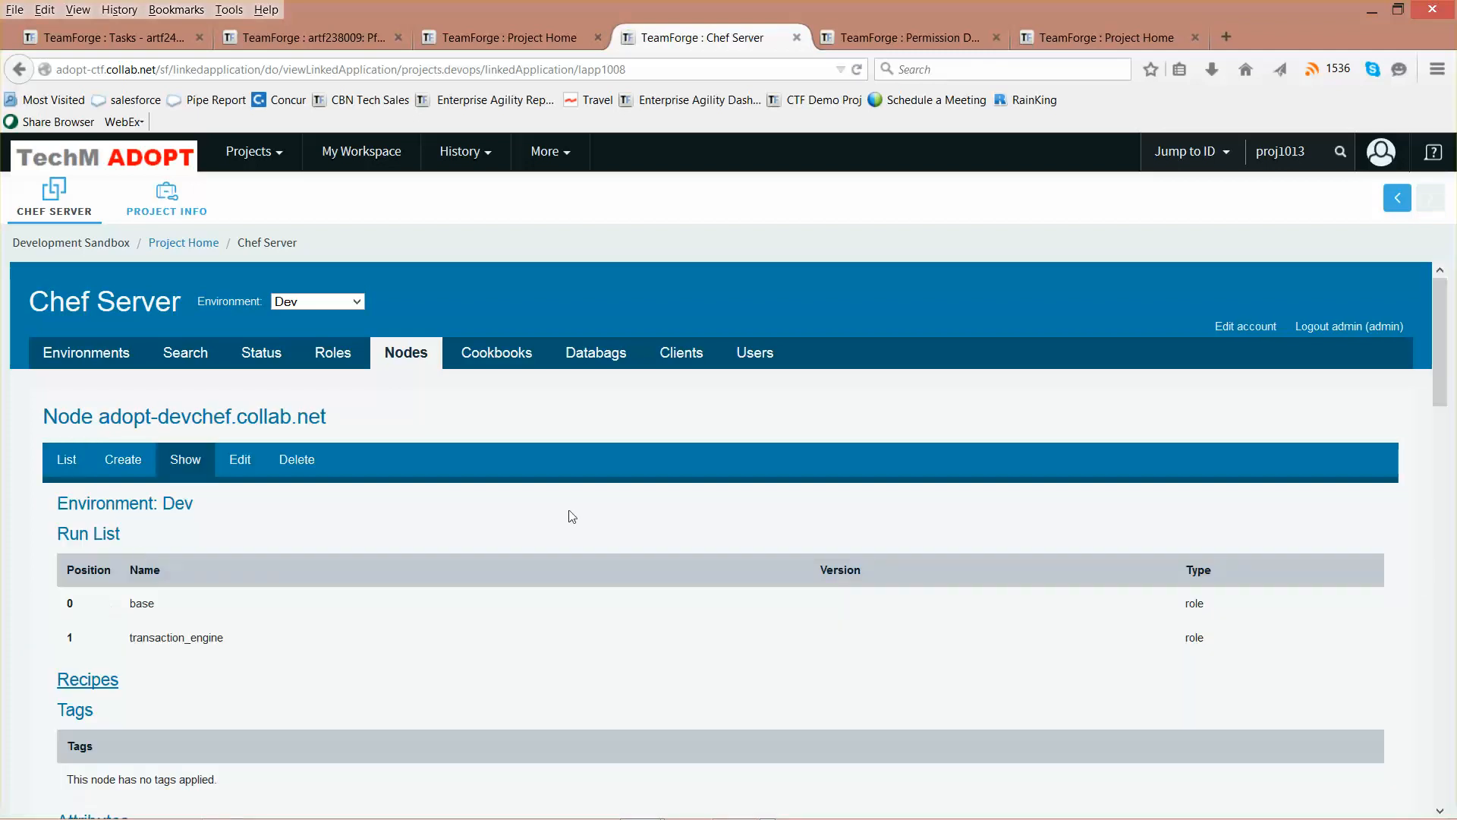
{"action": "left_click", "coordinate": [62, 467]}
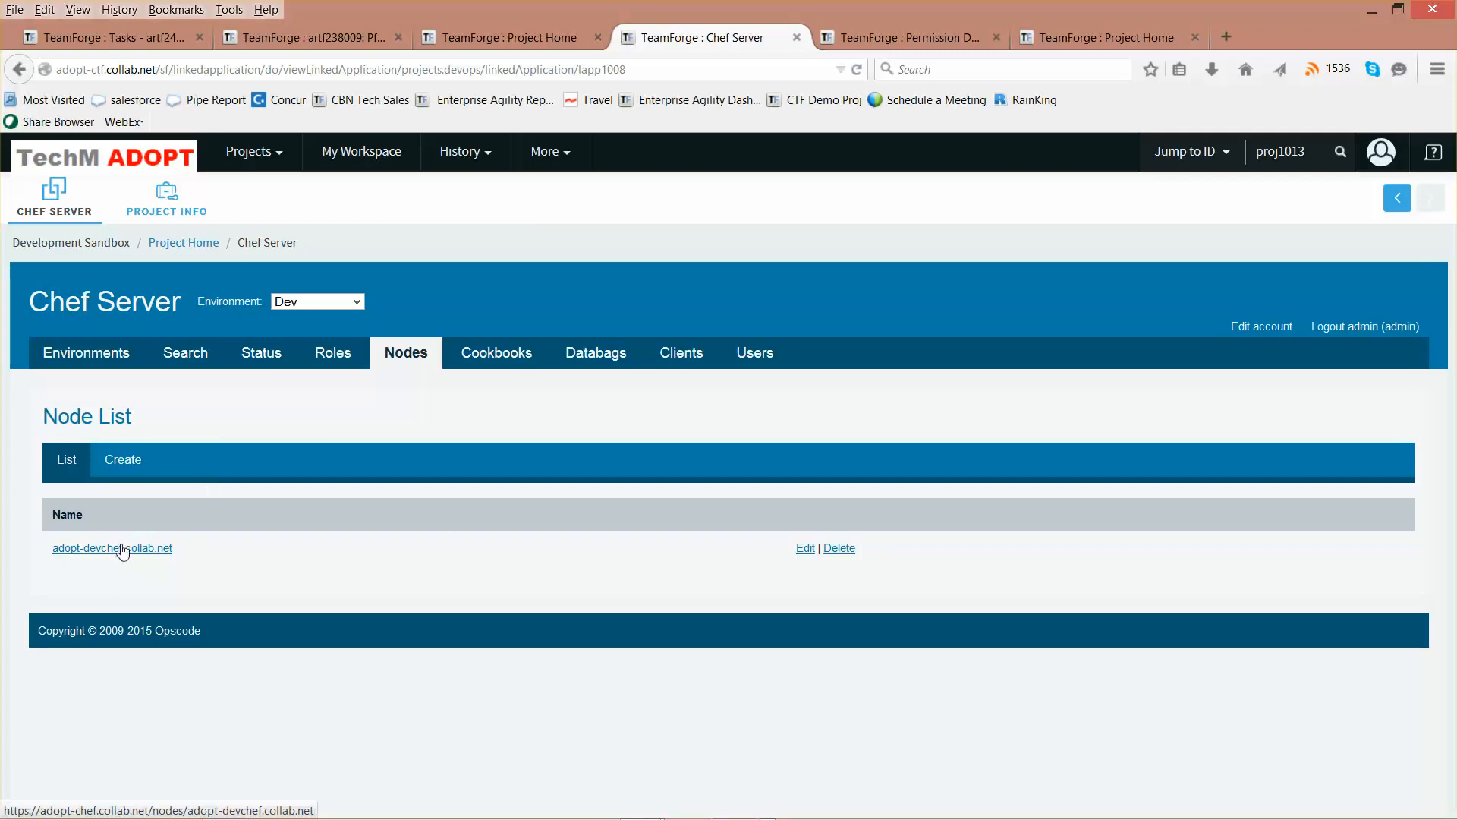
{"action": "left_click", "coordinate": [126, 547]}
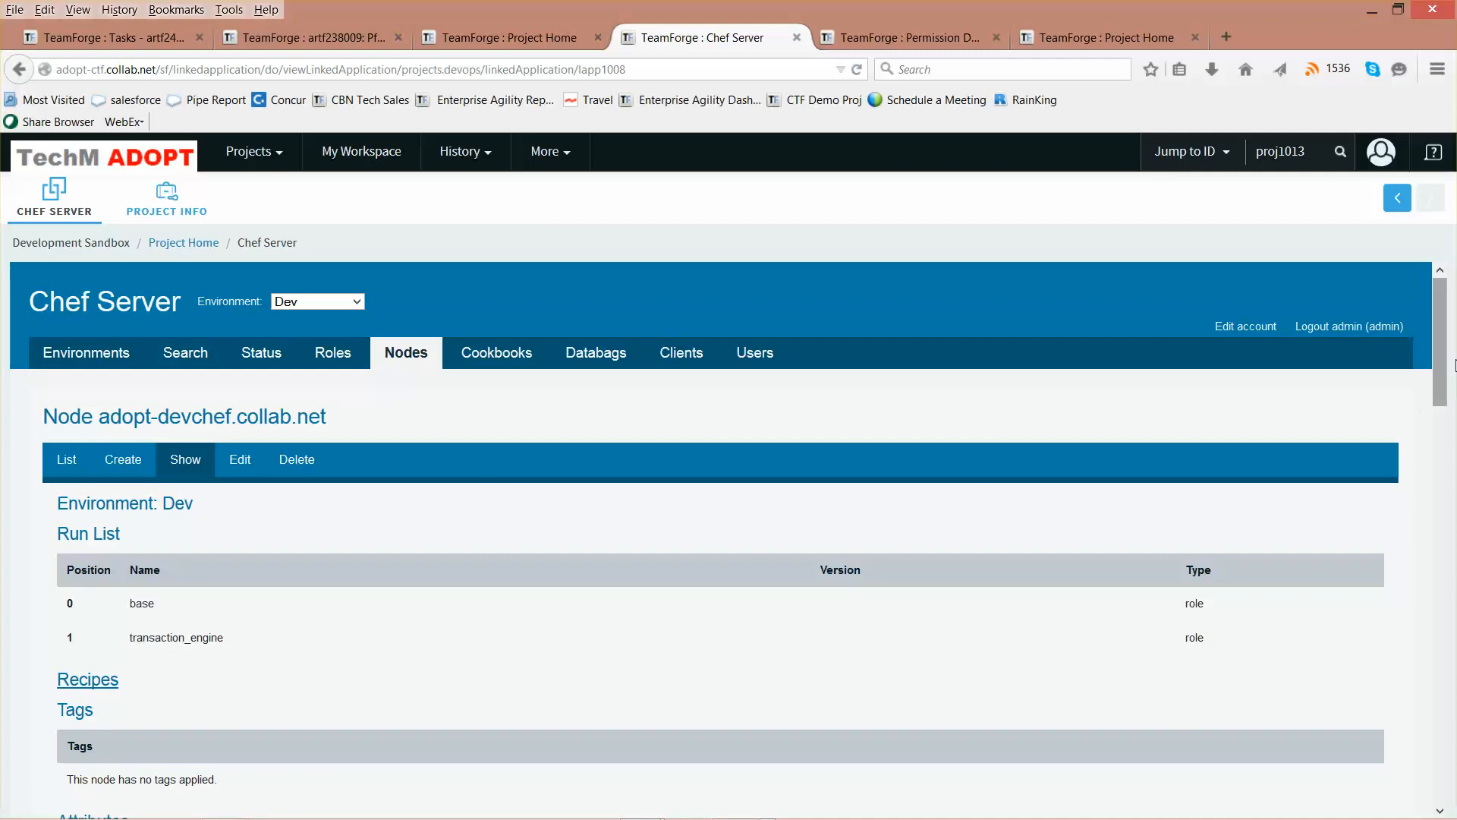
{"action": "left_click_drag", "start_coordinate": [1440, 375], "coordinate": [1446, 471]}
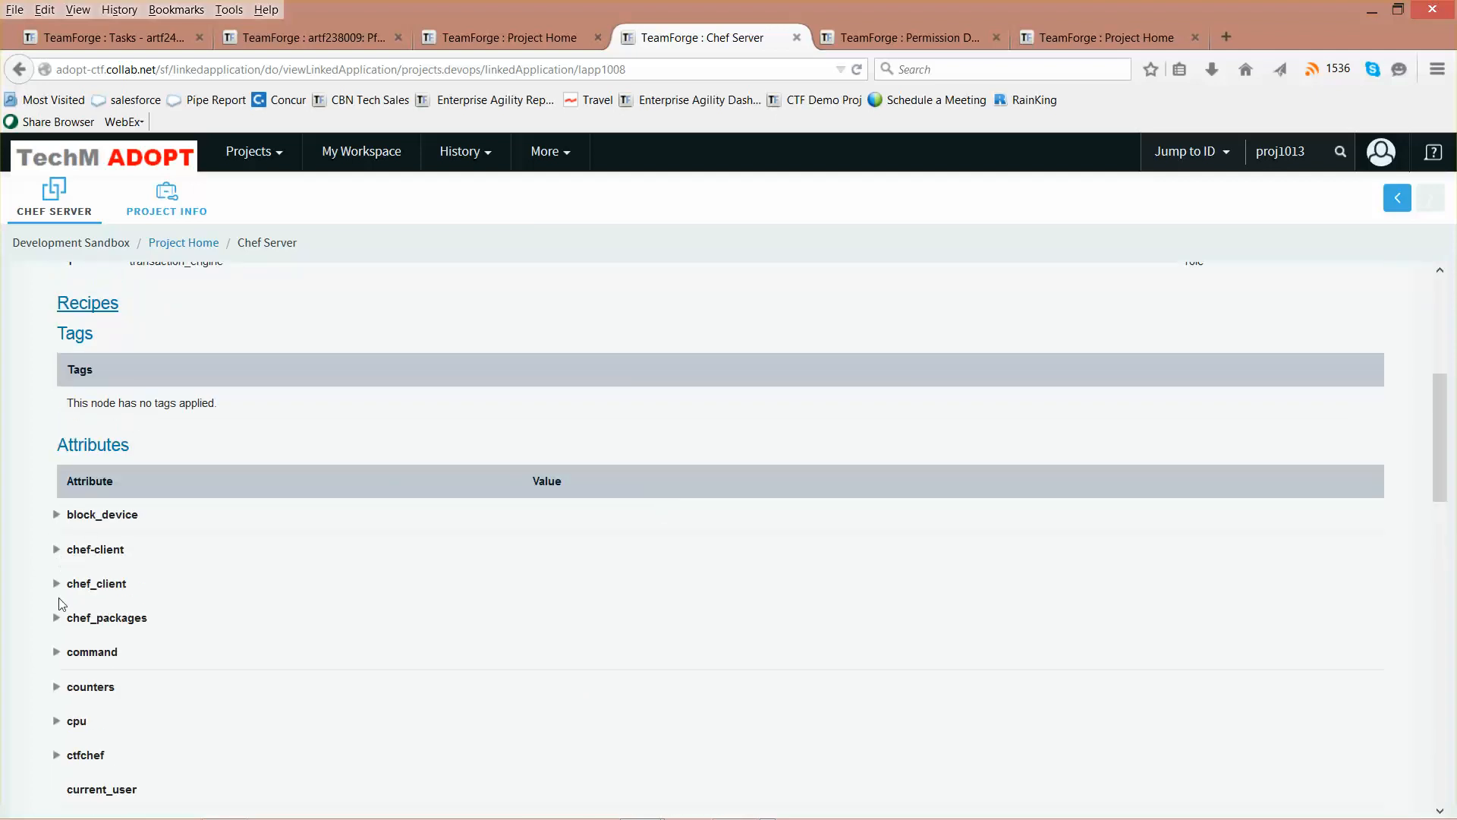
{"action": "left_click", "coordinate": [56, 619]}
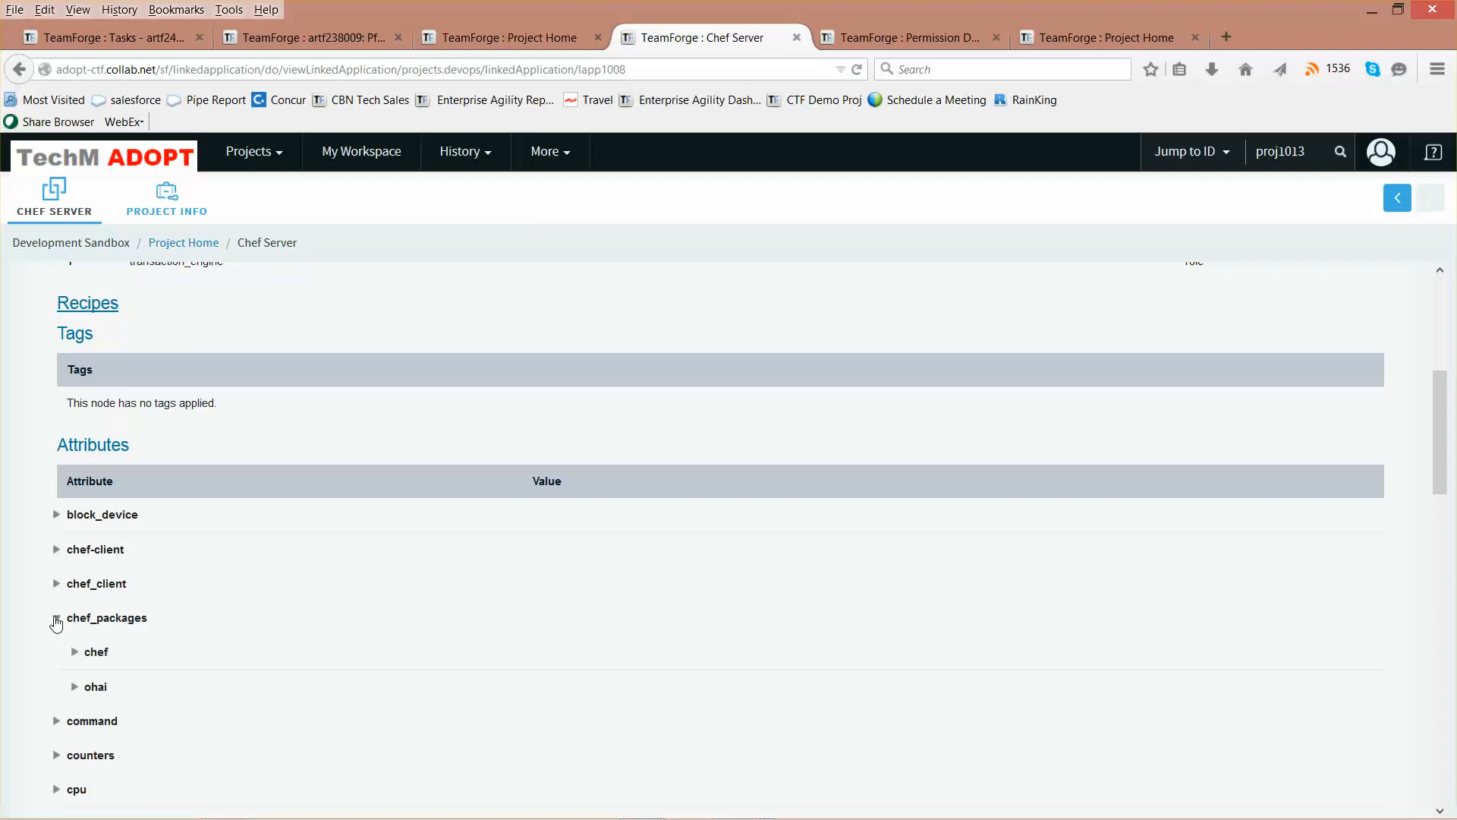
{"action": "left_click", "coordinate": [74, 654]}
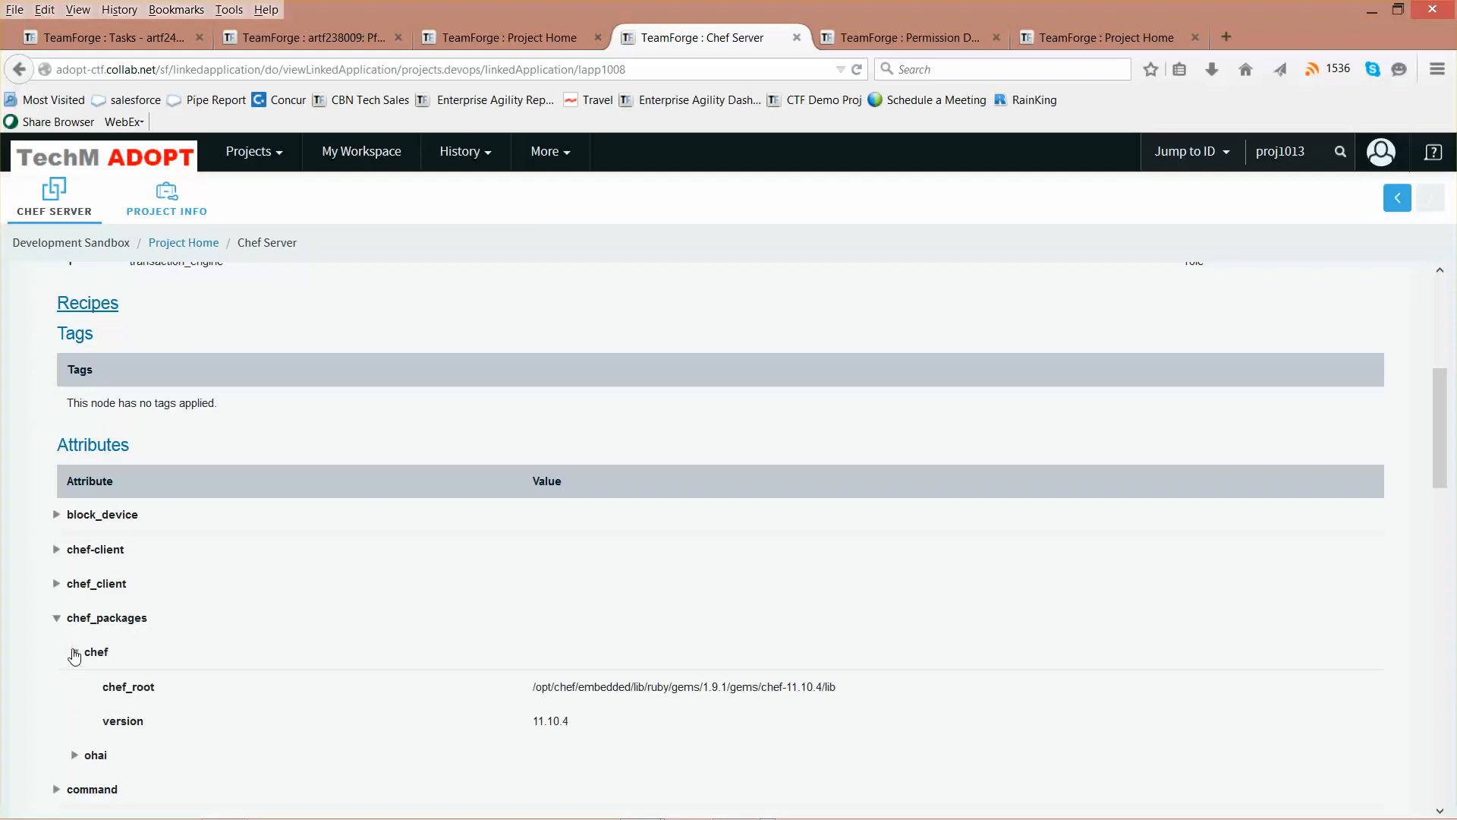
{"action": "left_click", "coordinate": [75, 653]}
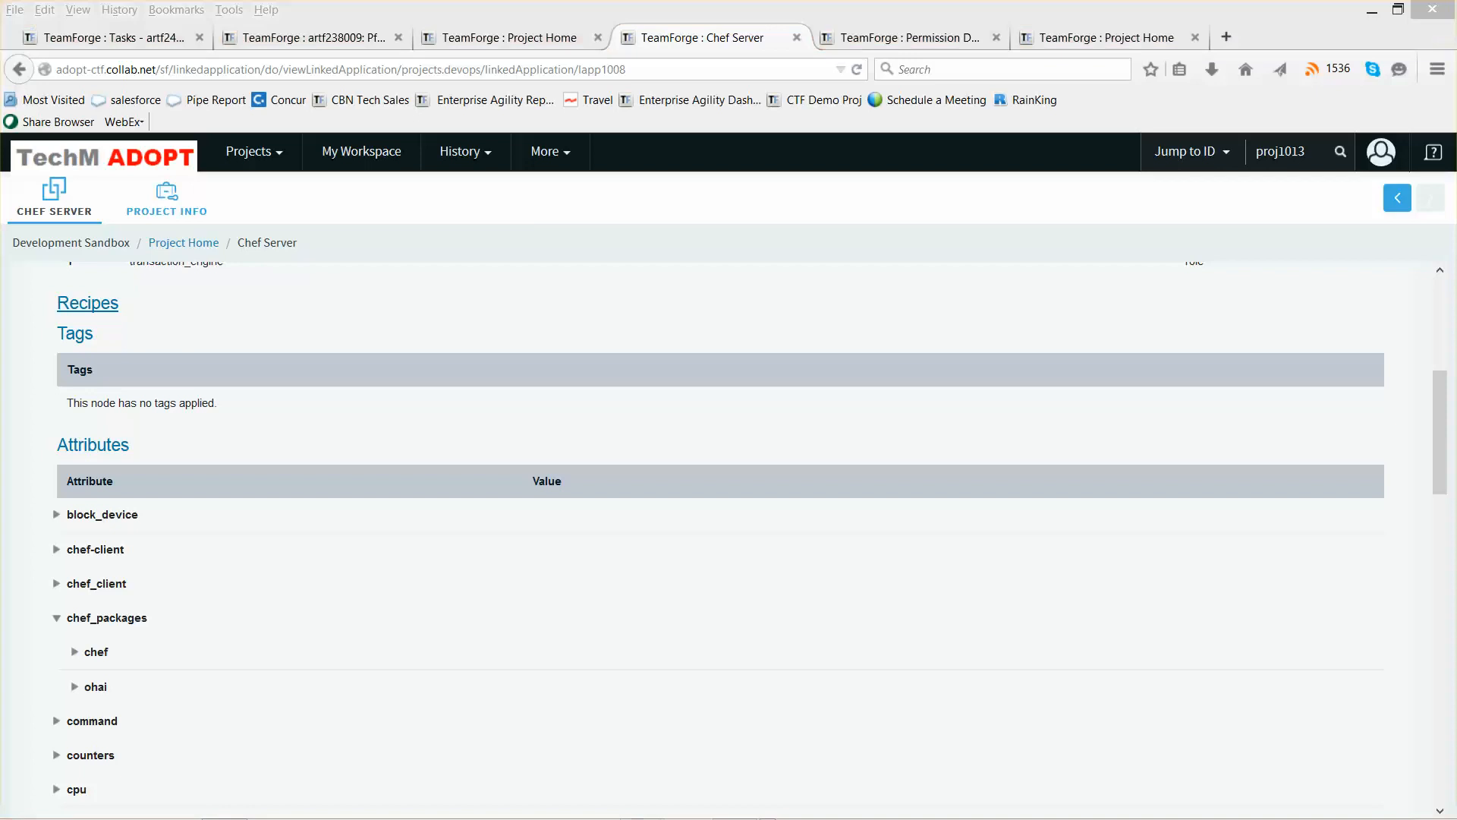
{"action": "left_click", "coordinate": [56, 617]}
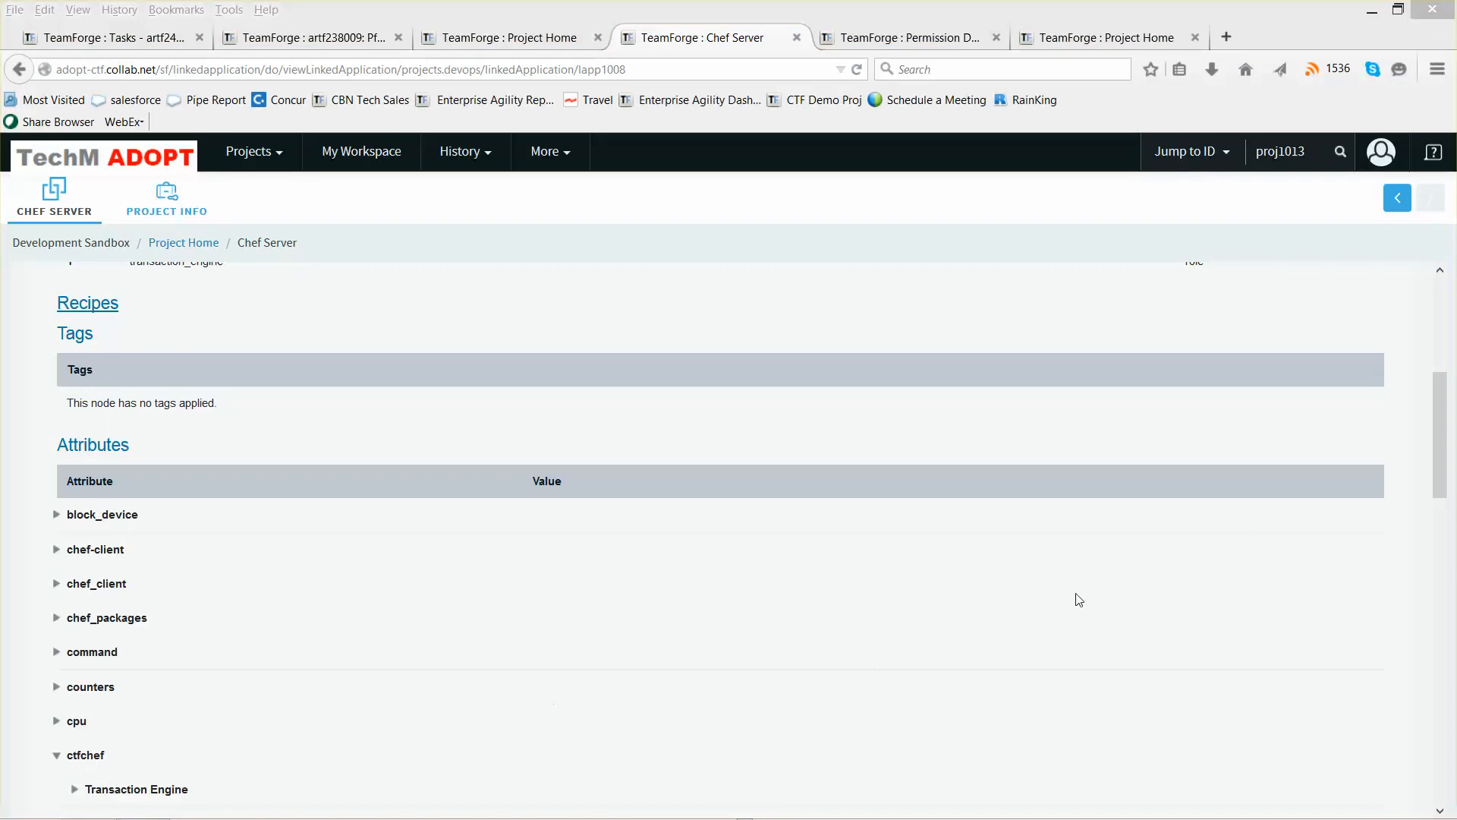
- Examine the new and old build entries of pkg1001 under ctfchef's Transaction Engine packages, and reload Chef Server and reopen the node
{"action": "left_click_drag", "start_coordinate": [1426, 479], "coordinate": [1420, 536]}
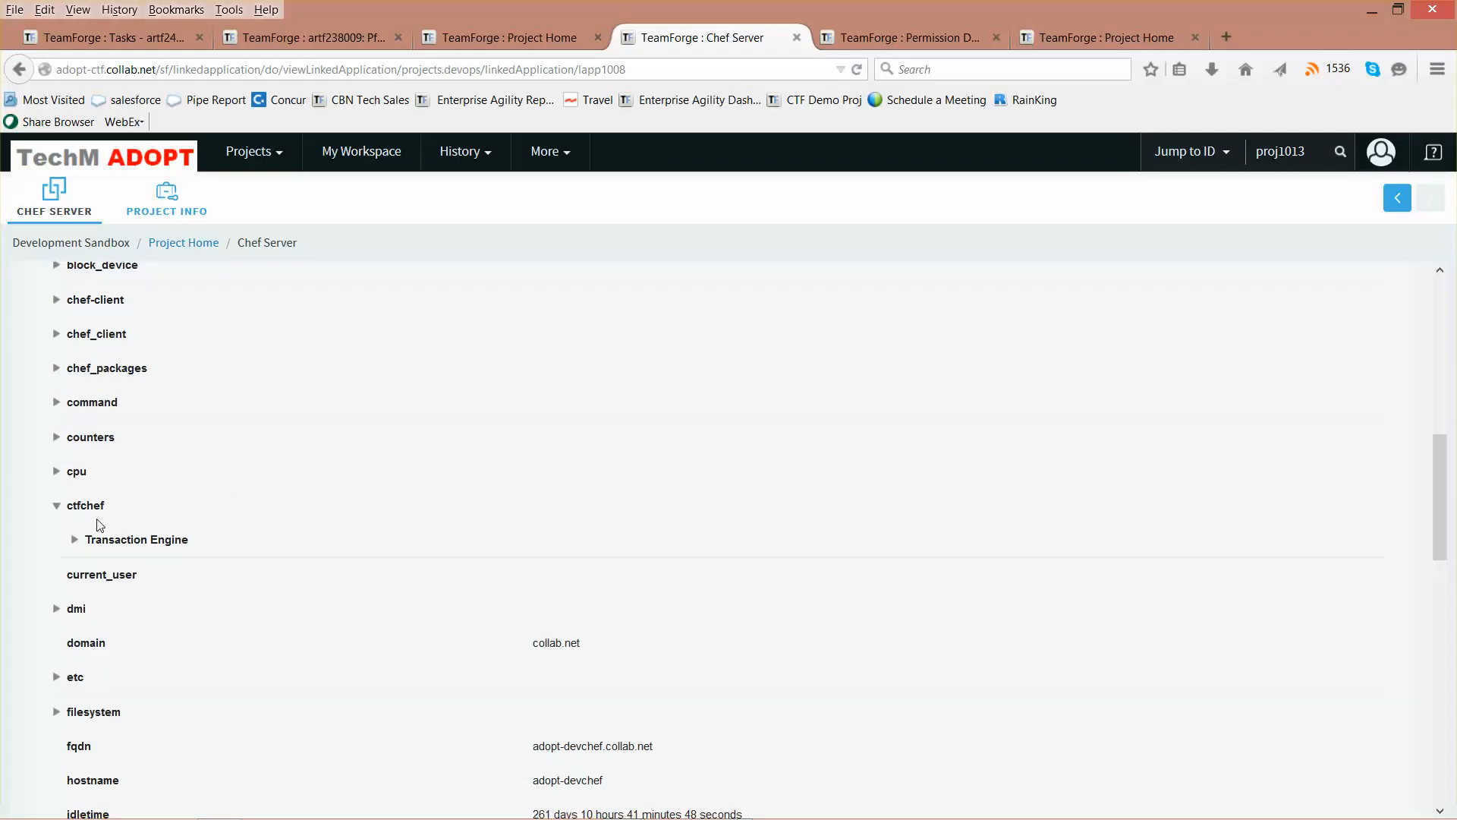
{"action": "left_click", "coordinate": [76, 540]}
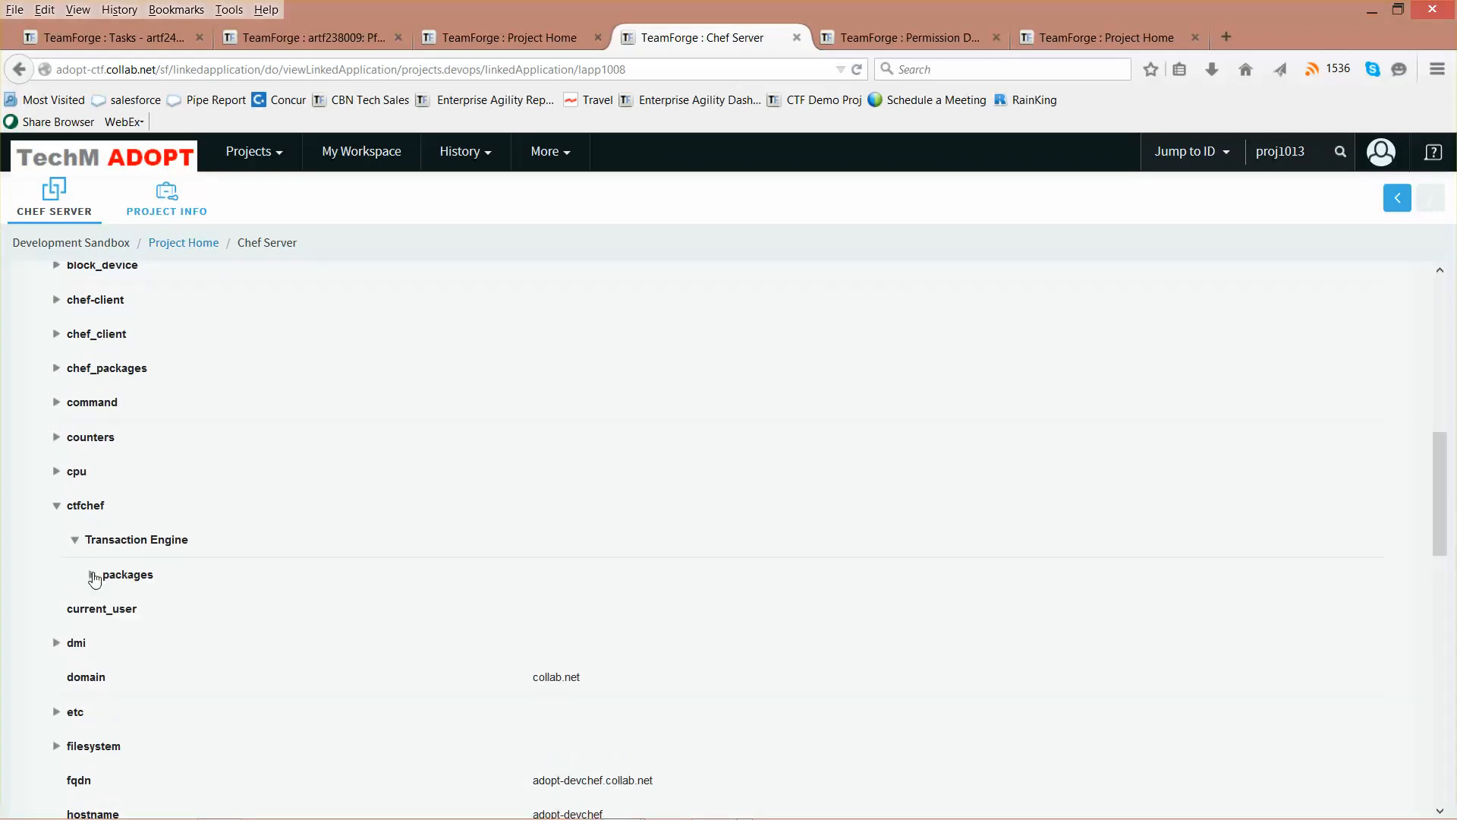
{"action": "left_click", "coordinate": [91, 574]}
{"action": "left_click", "coordinate": [111, 610]}
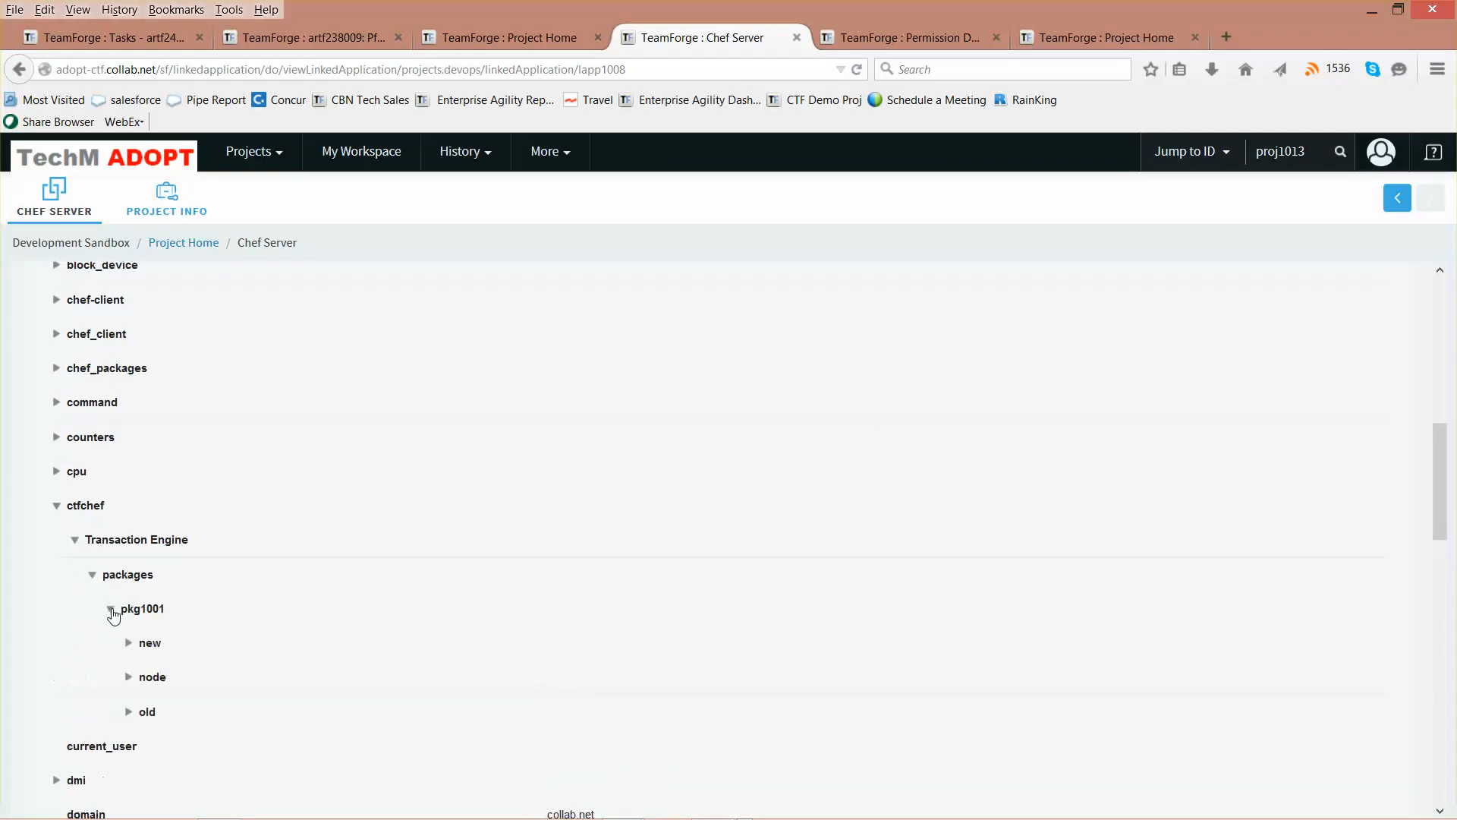
{"action": "left_click", "coordinate": [128, 645]}
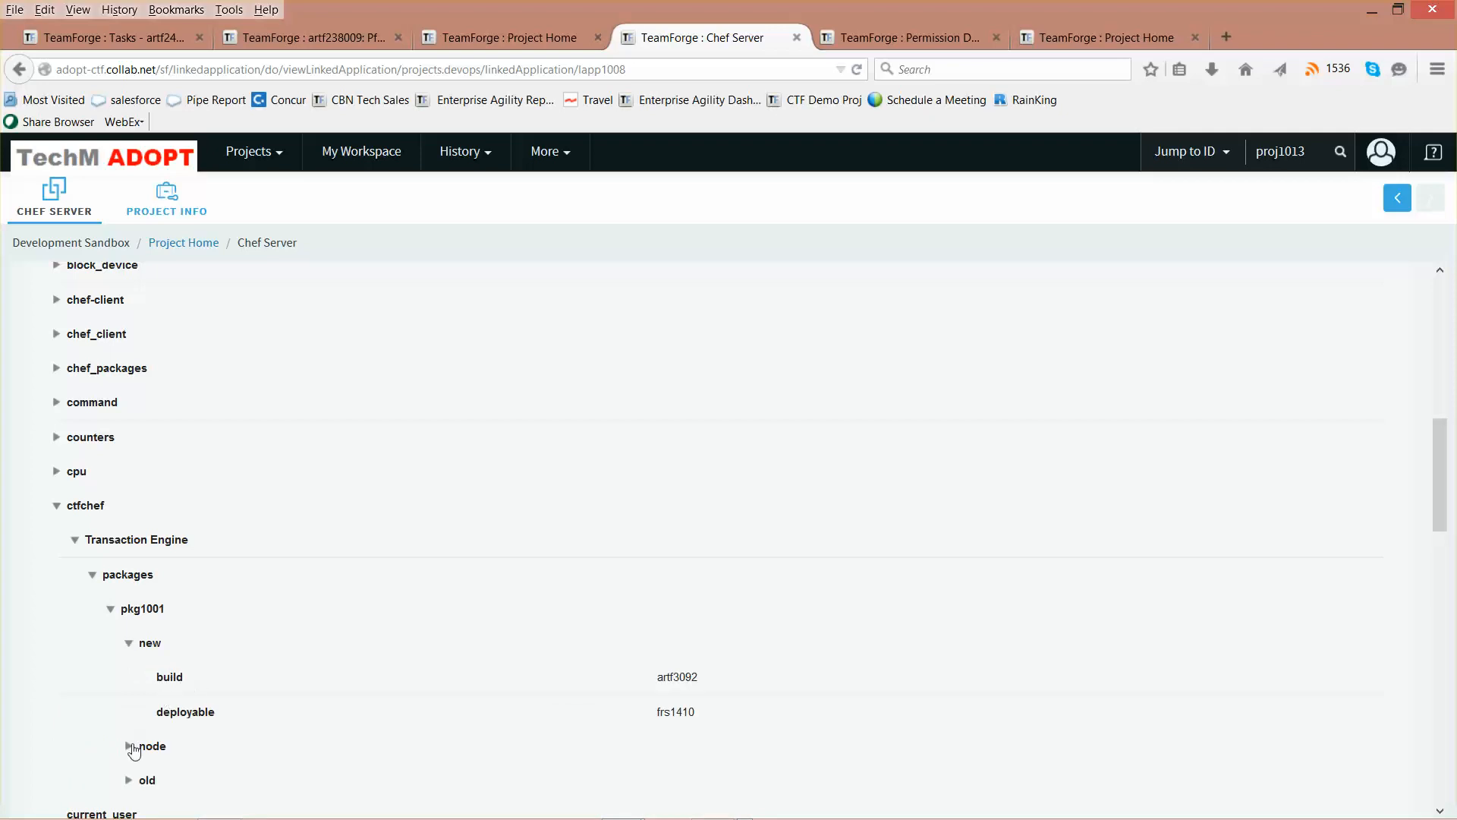
{"action": "left_click", "coordinate": [127, 782]}
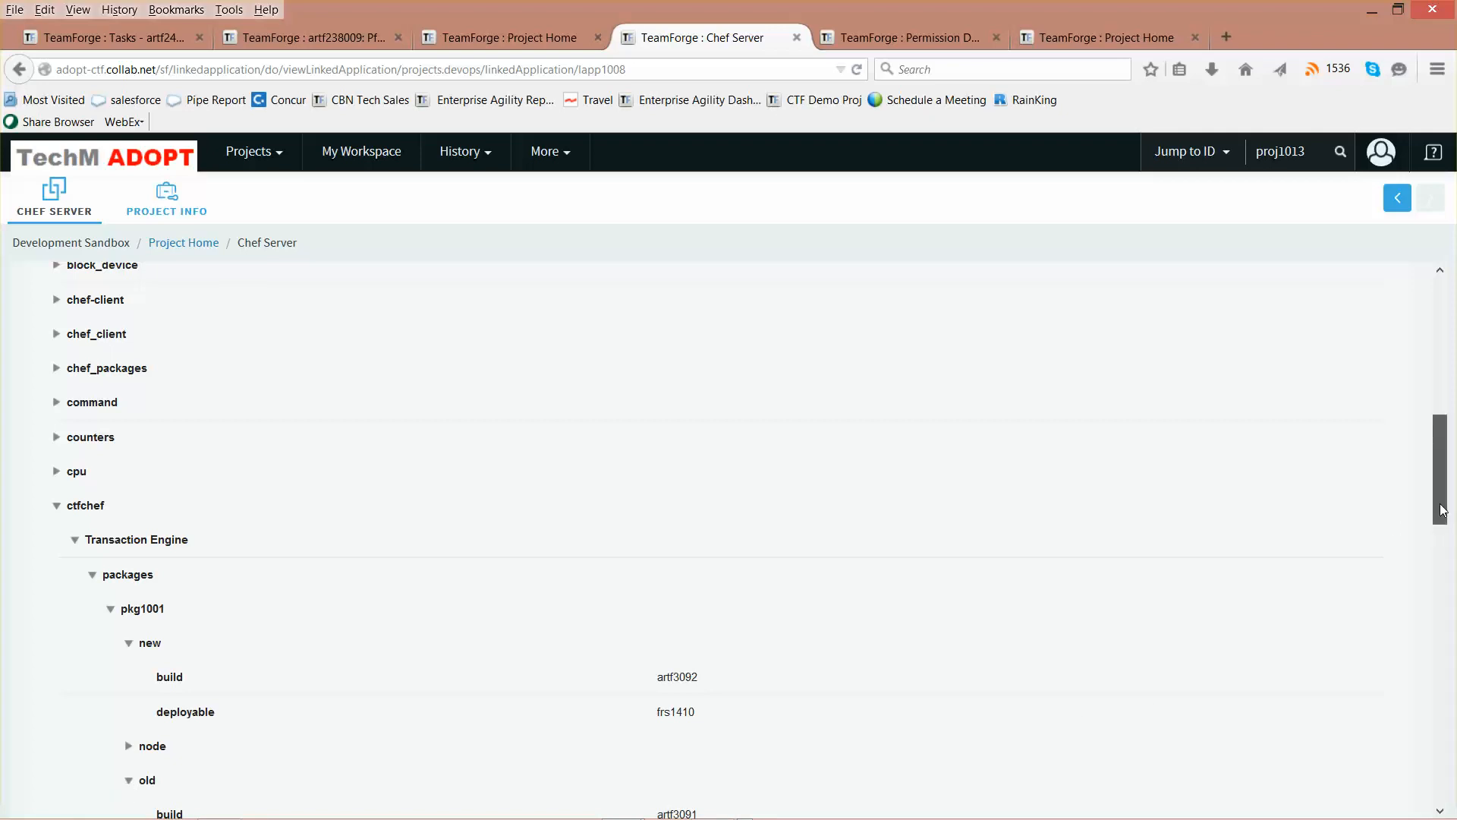
{"action": "left_click_drag", "start_coordinate": [1440, 503], "coordinate": [1430, 536]}
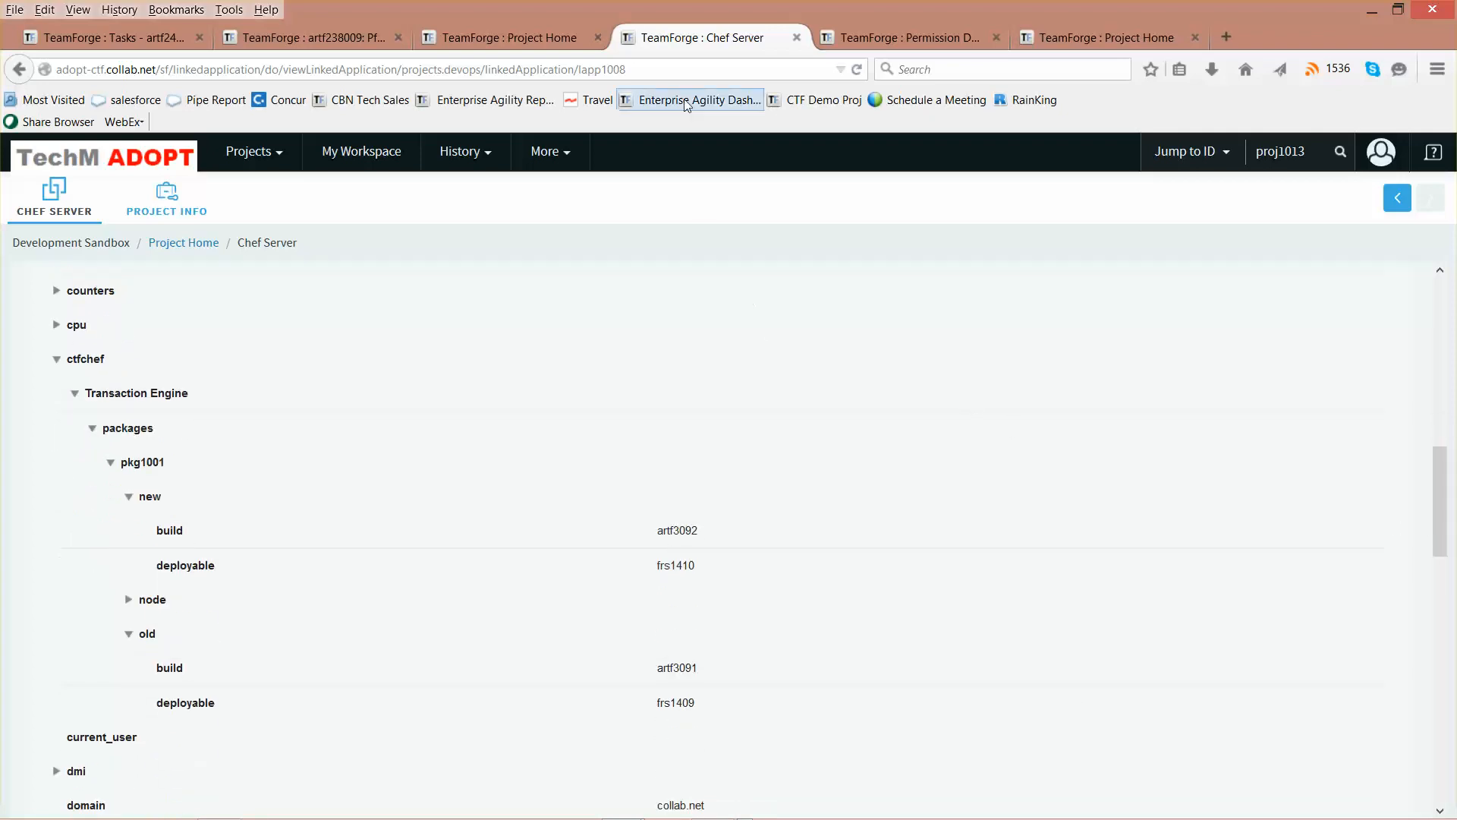
{"action": "left_click", "coordinate": [857, 69]}
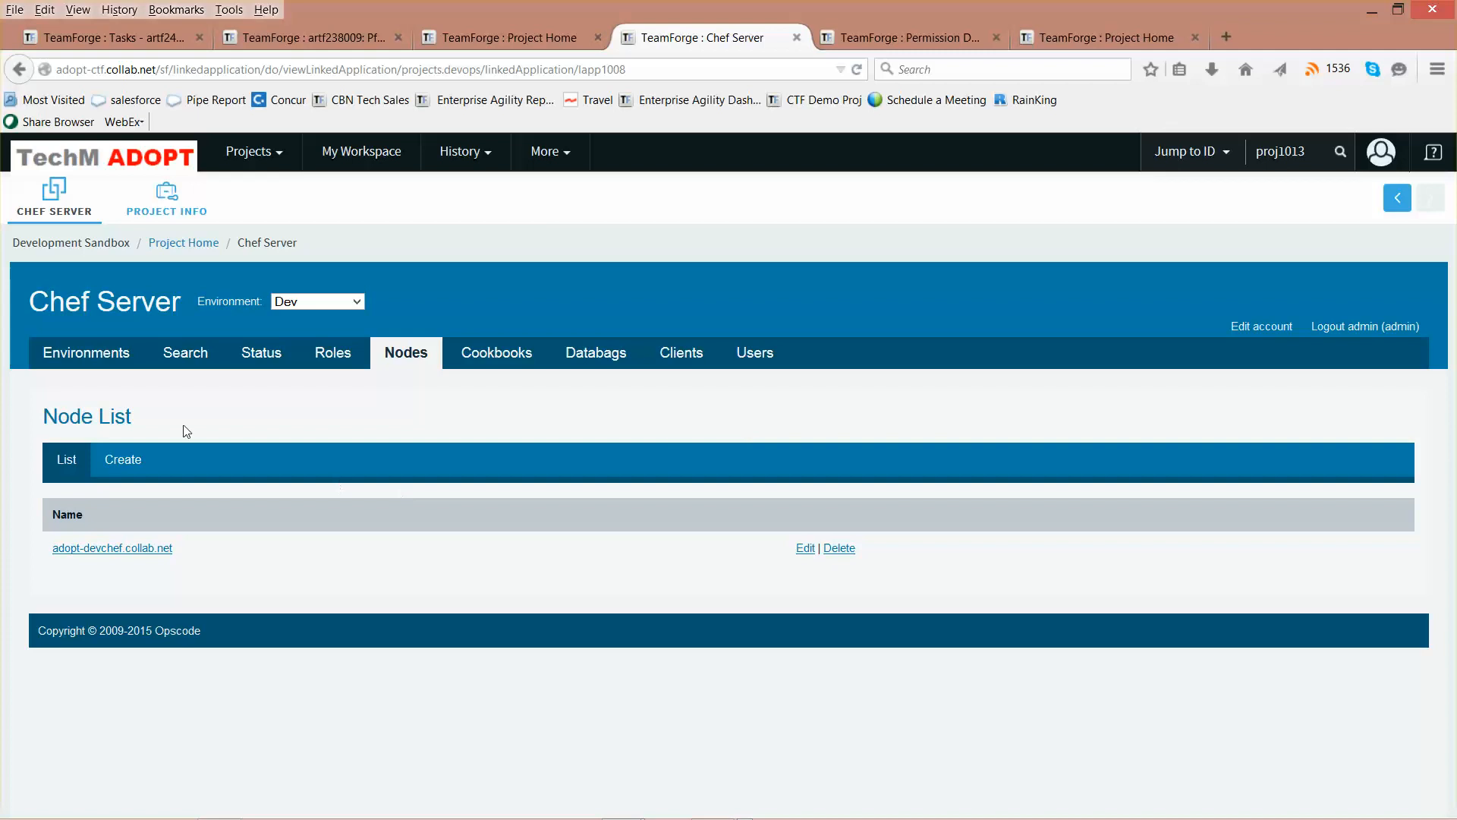
{"action": "left_click", "coordinate": [103, 552]}
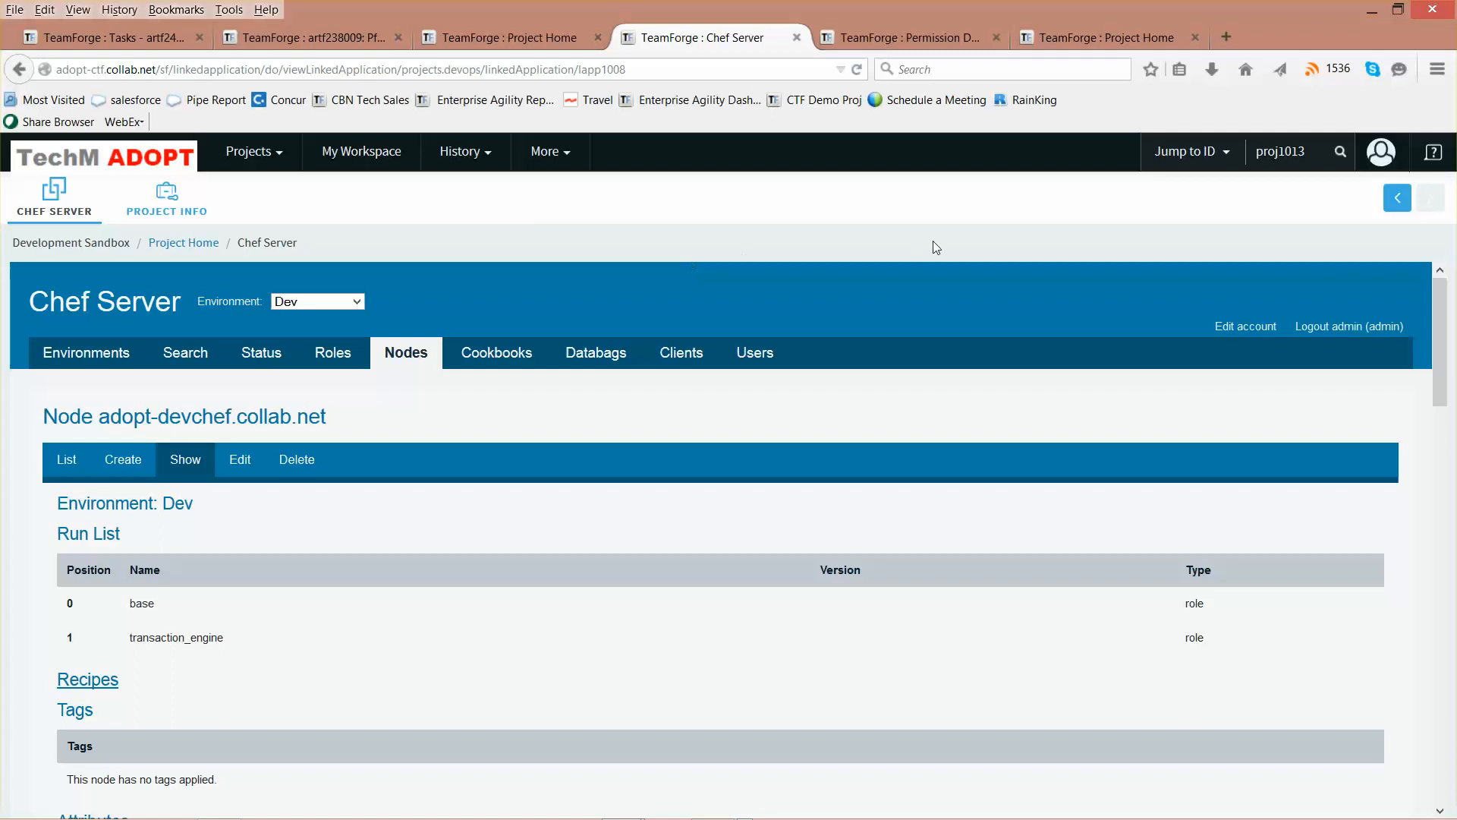
- Check the build statuses in the Deployment Pipeline tracker and open the Build Box page to view the deployed wedding application
{"action": "left_click", "coordinate": [1398, 197]}
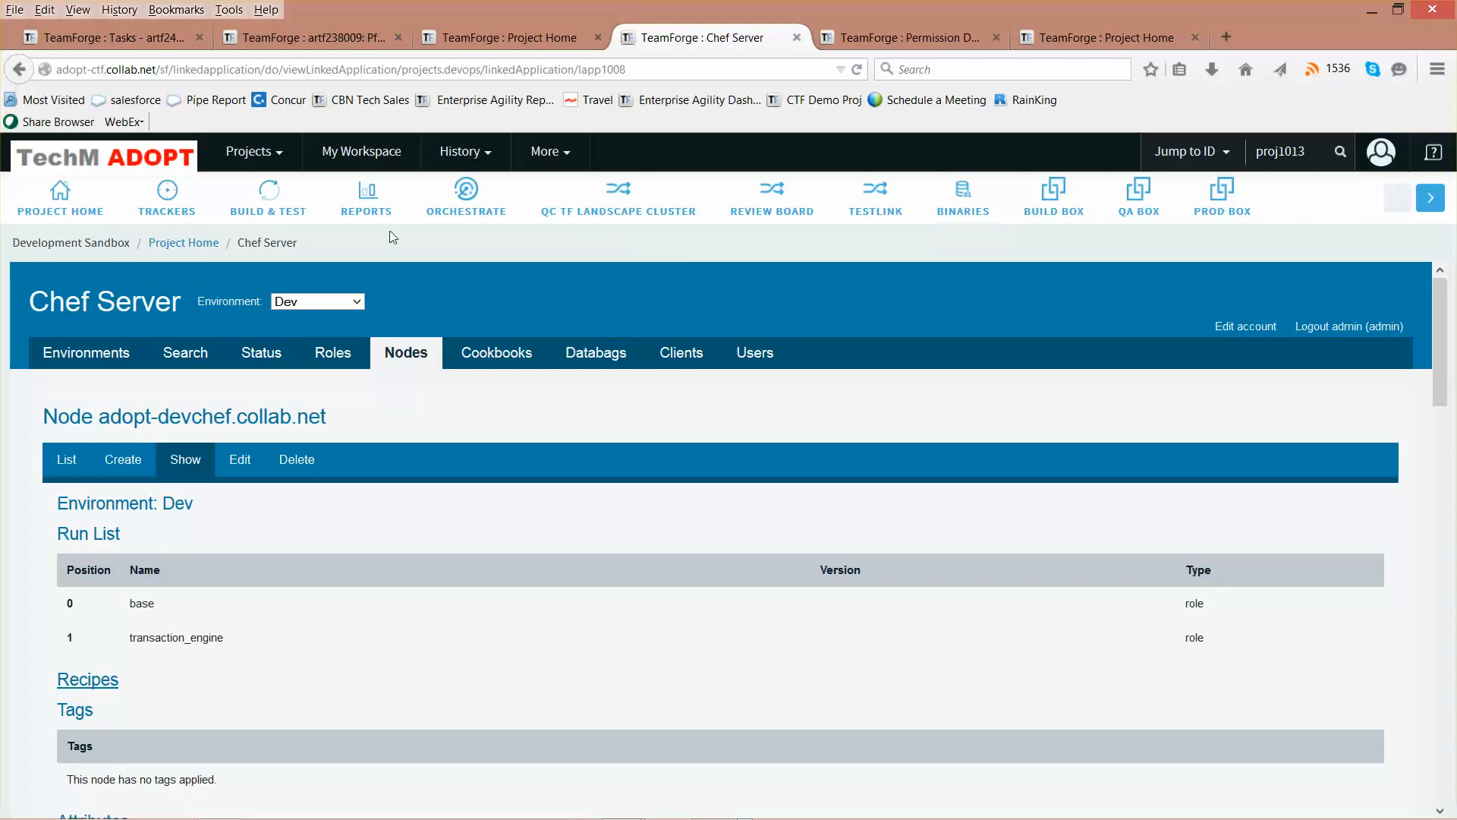
{"action": "left_click", "coordinate": [169, 215]}
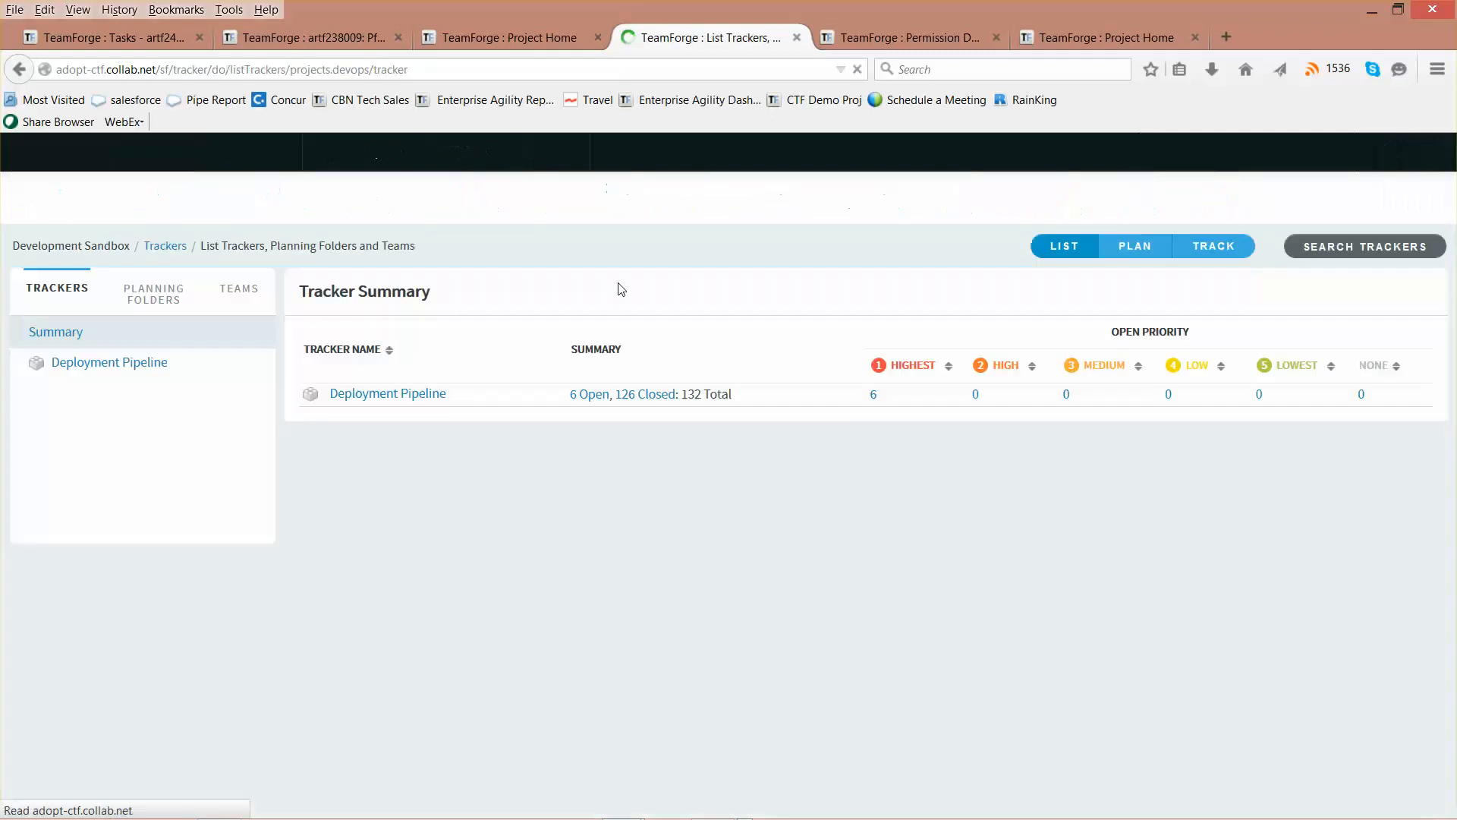
{"action": "left_click", "coordinate": [409, 403]}
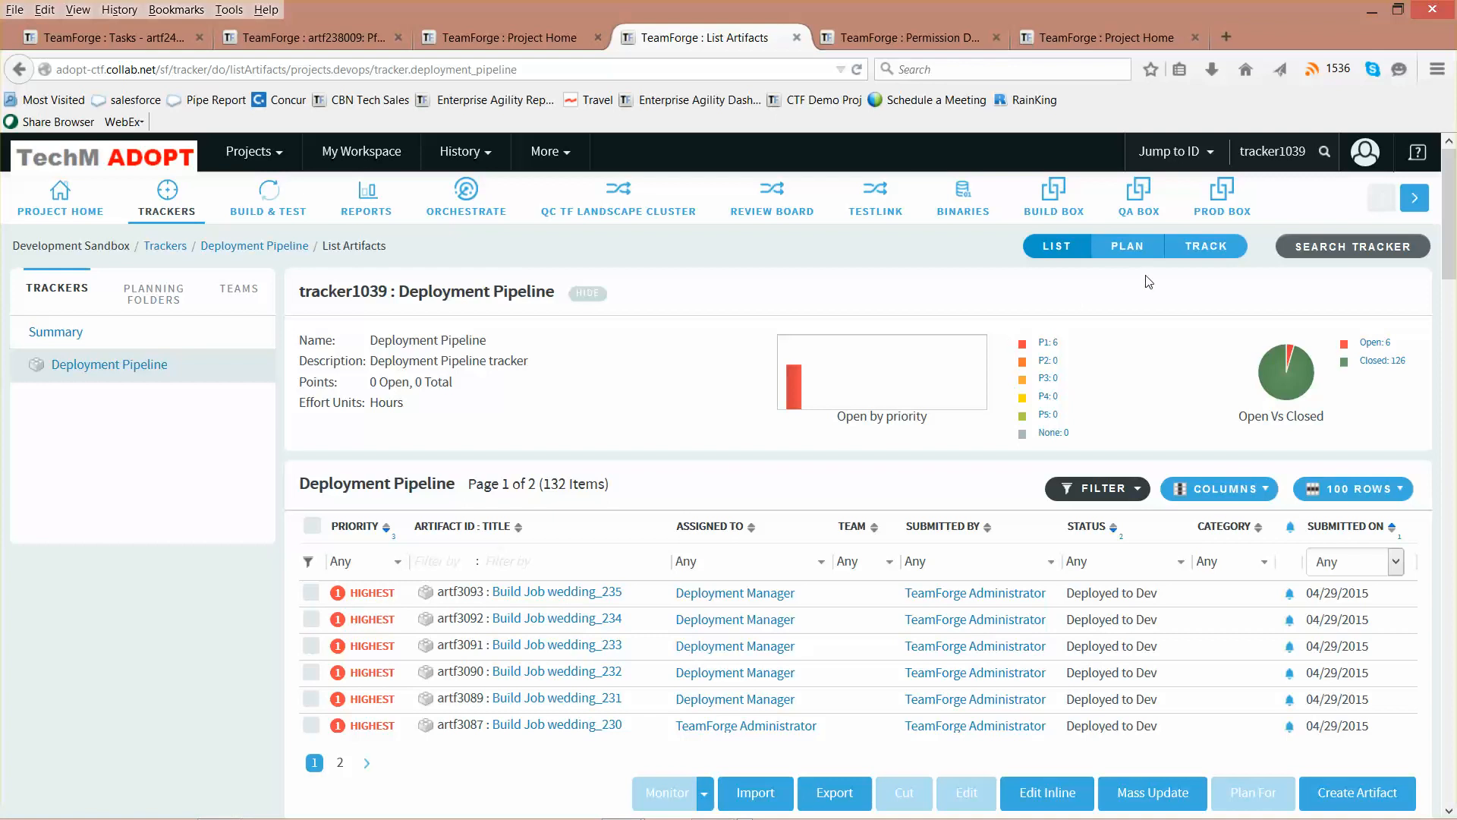
{"action": "left_click", "coordinate": [1059, 211]}
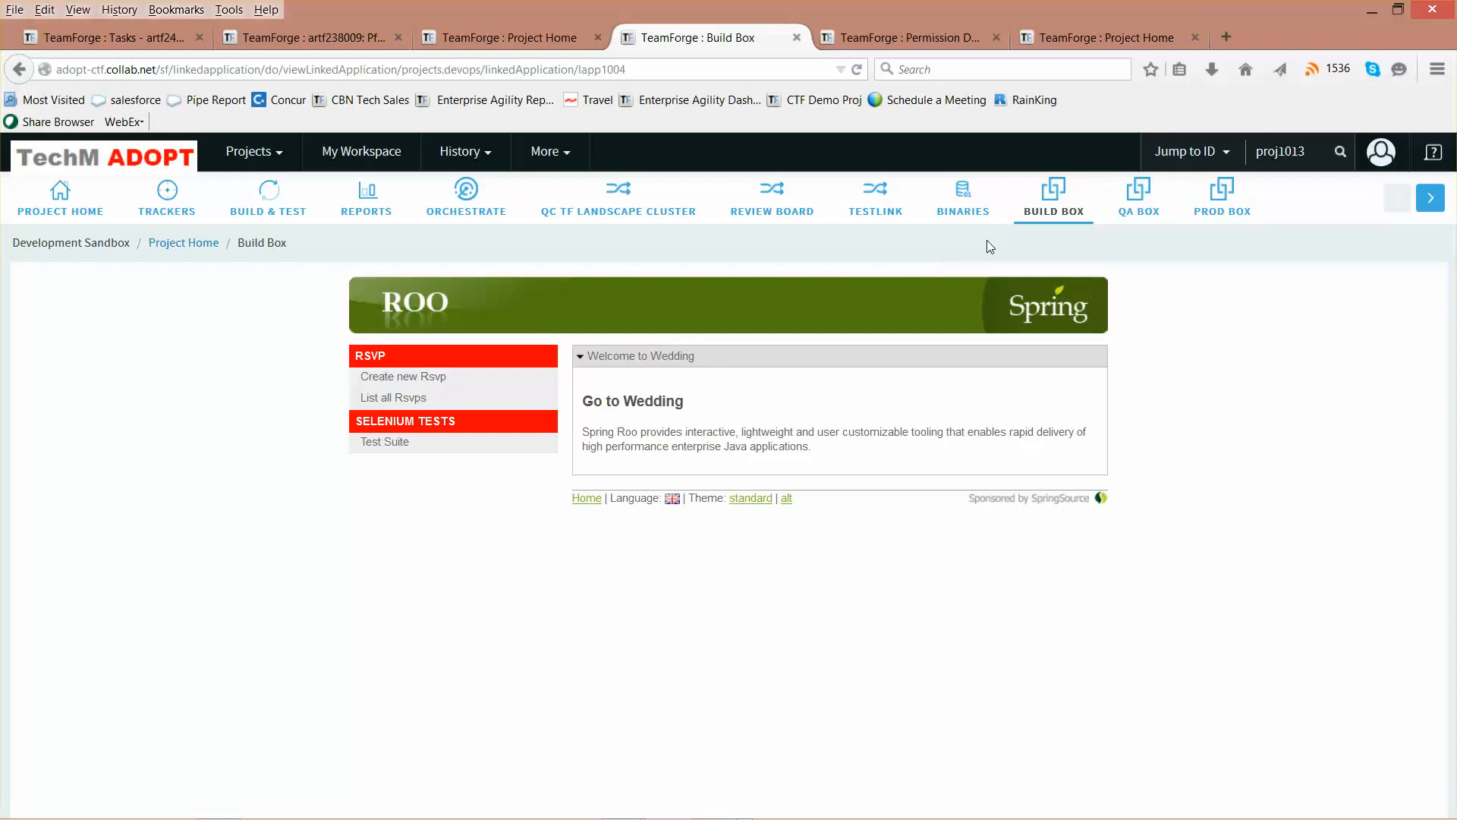
- Open Chef Server from the Build Box page and bring up the attributes of the adopt-devchef.collab.net node
{"action": "left_click", "coordinate": [1431, 198]}
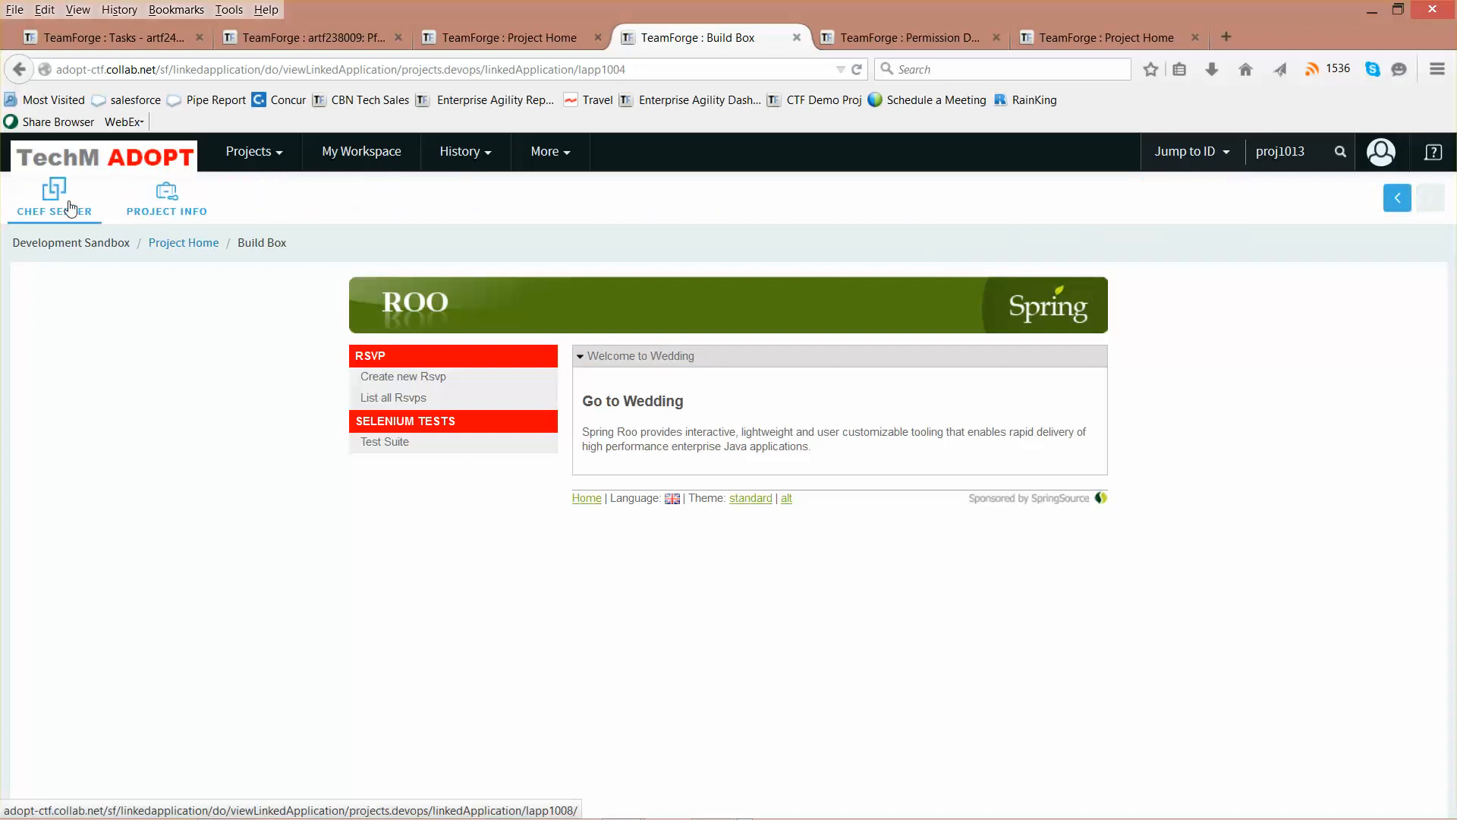
{"action": "left_click", "coordinate": [69, 207]}
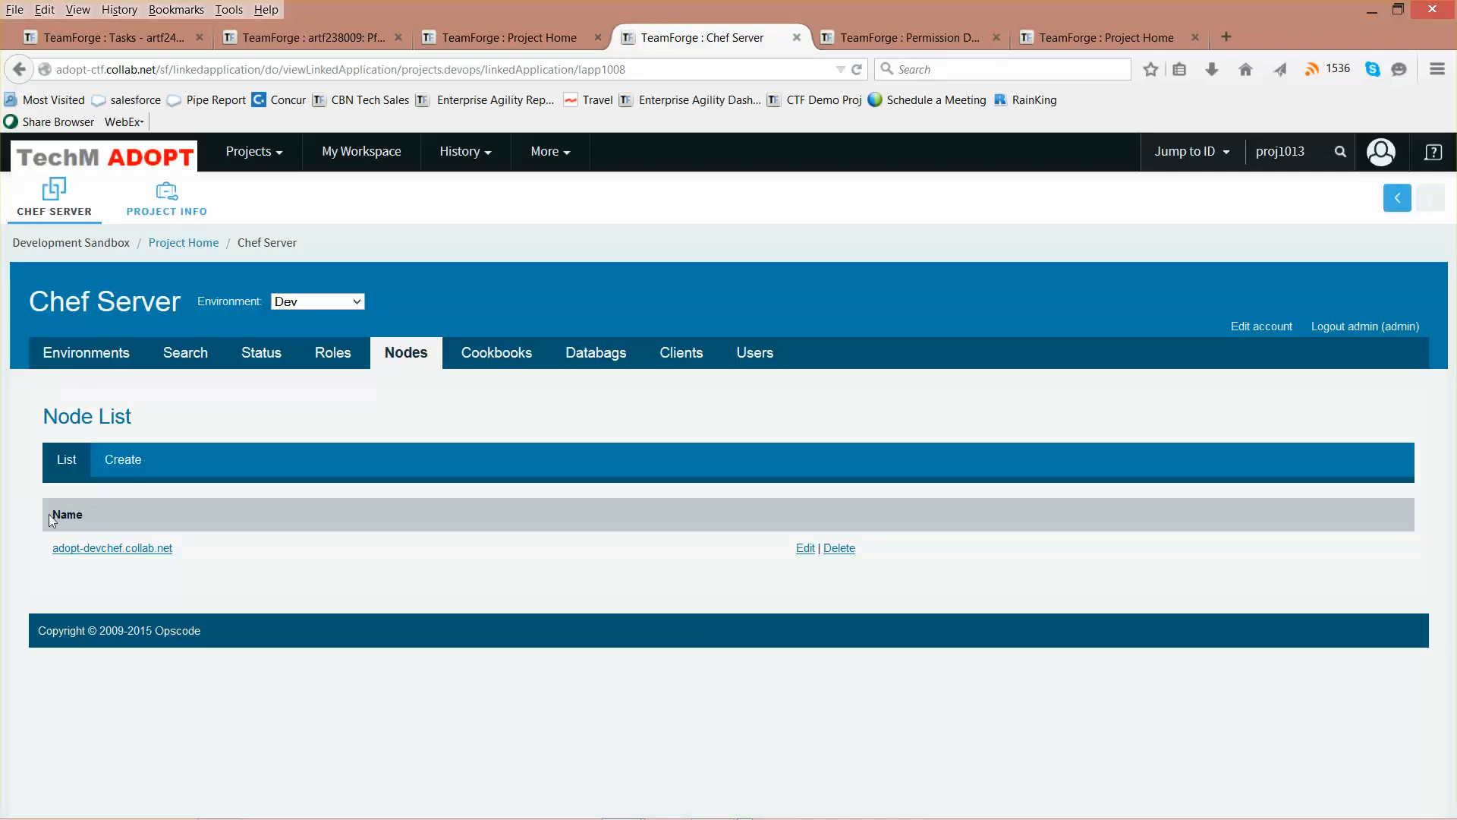
{"action": "left_click", "coordinate": [88, 548]}
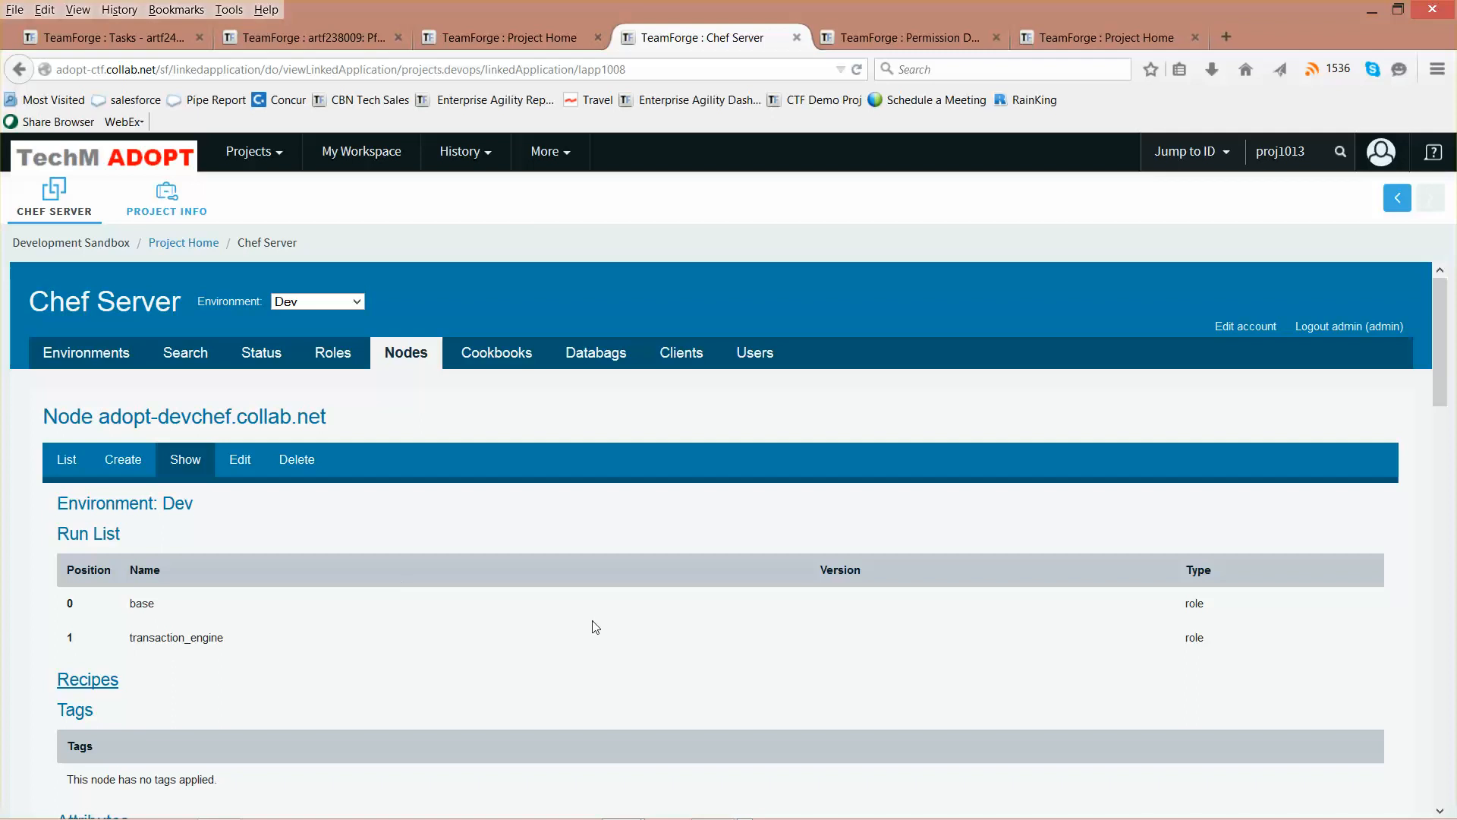
{"action": "left_click_drag", "start_coordinate": [1438, 340], "coordinate": [1421, 471]}
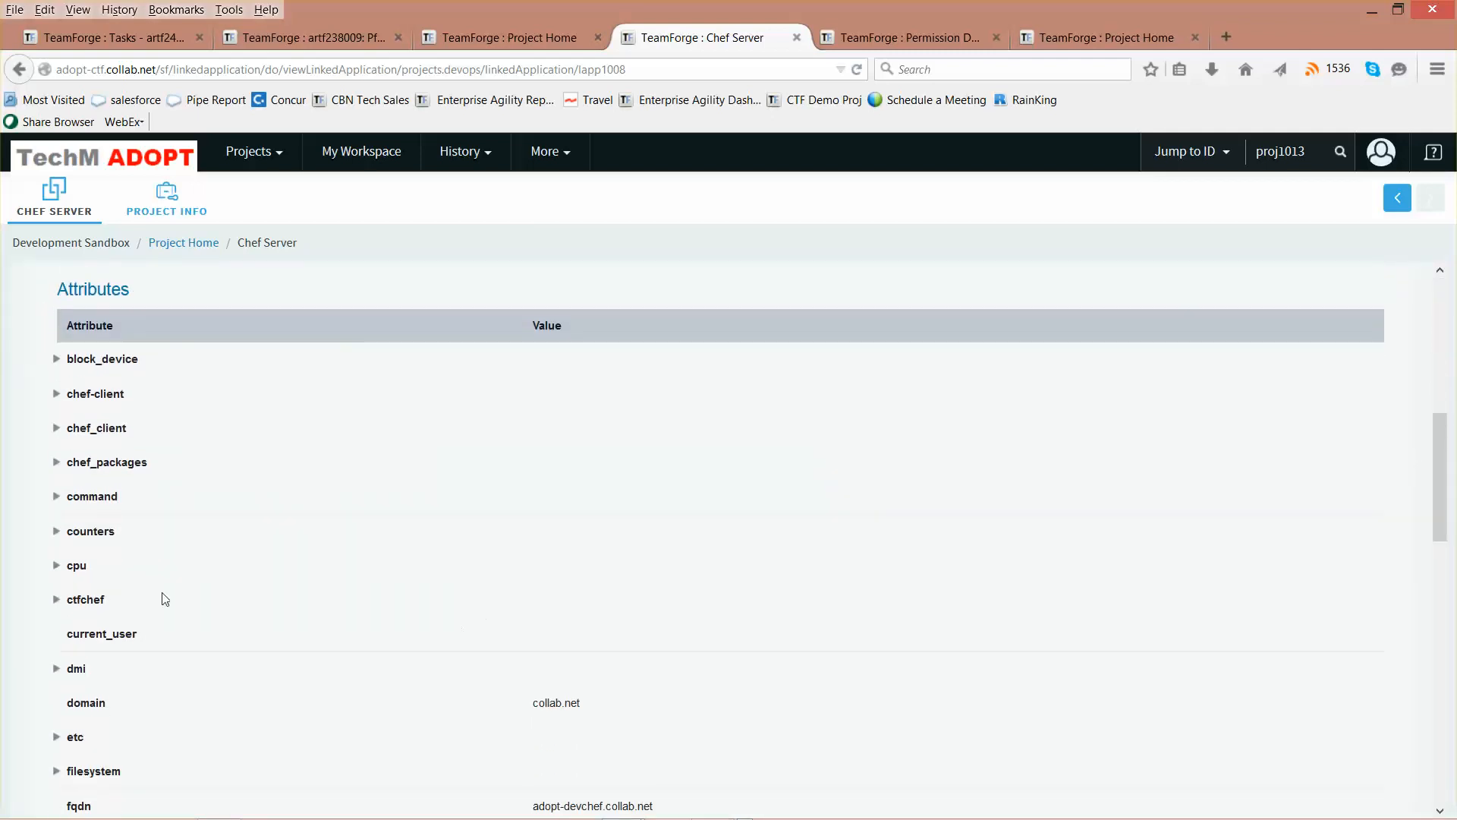
- Expand ctfchef's Transaction Engine packages down to pkg1001's new entry and examine its build and deployable values
{"action": "left_click", "coordinate": [56, 600]}
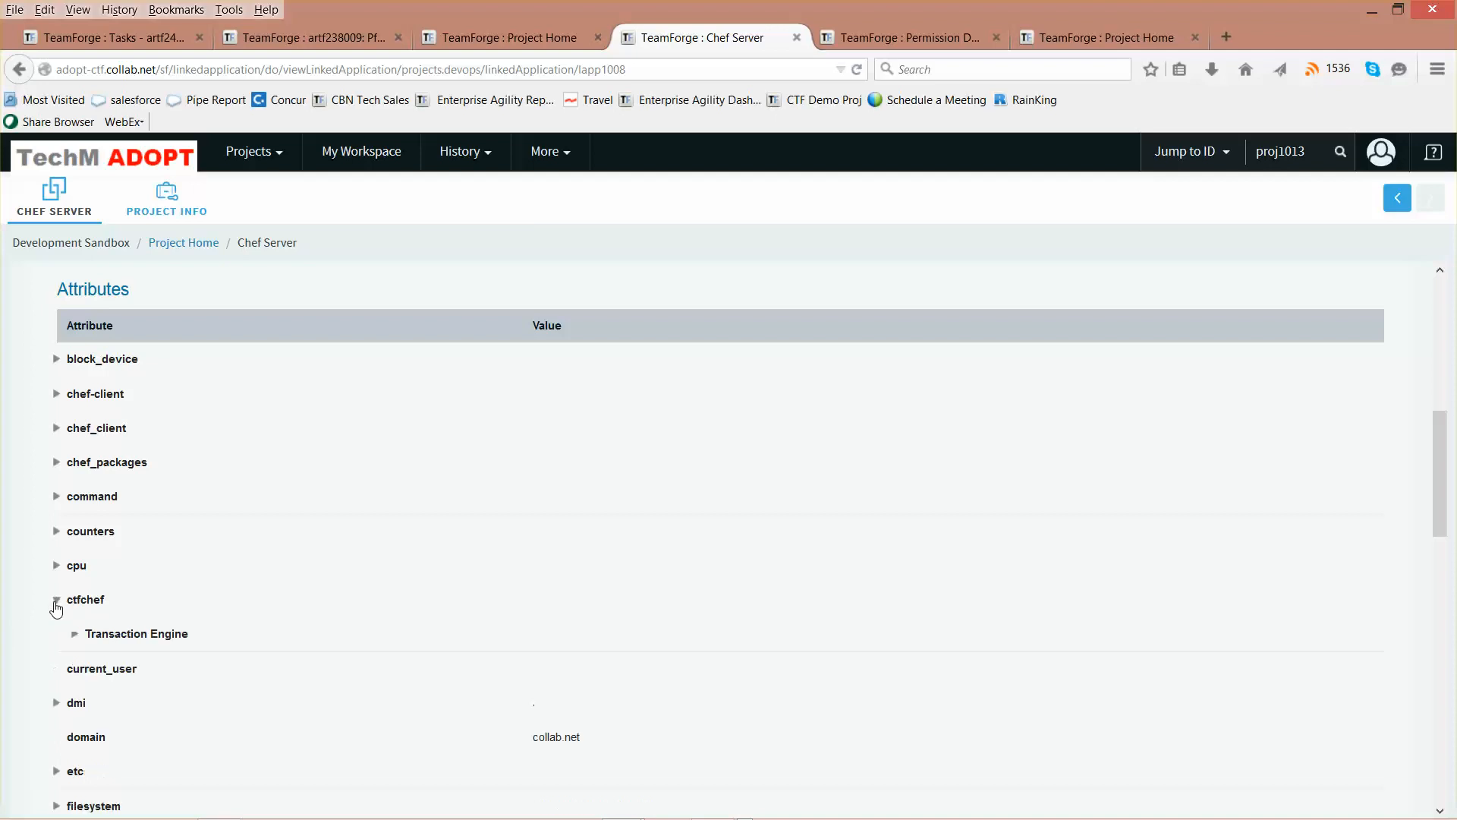
{"action": "left_click", "coordinate": [74, 634]}
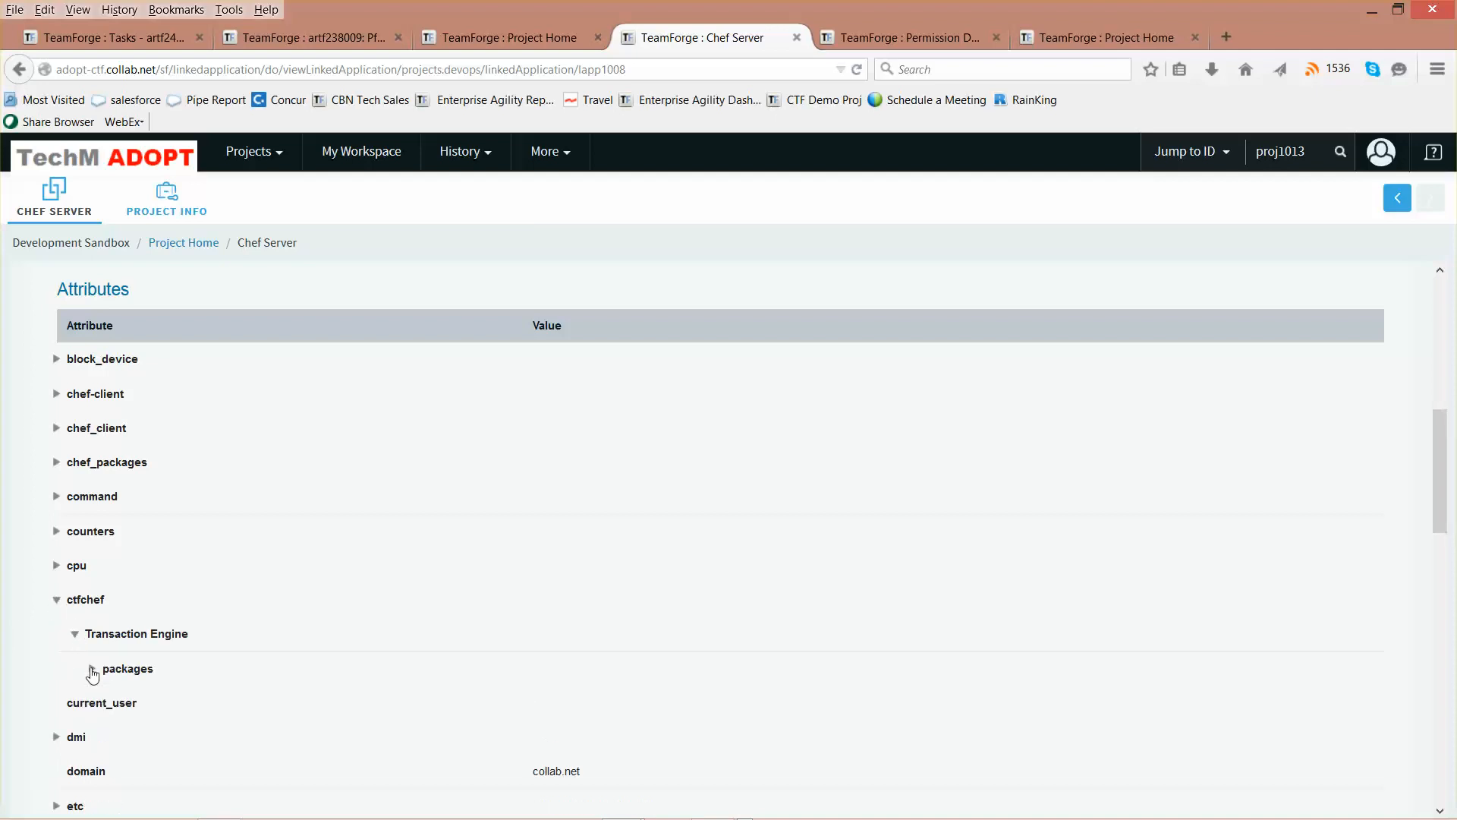
{"action": "left_click", "coordinate": [91, 671]}
{"action": "left_click", "coordinate": [110, 706]}
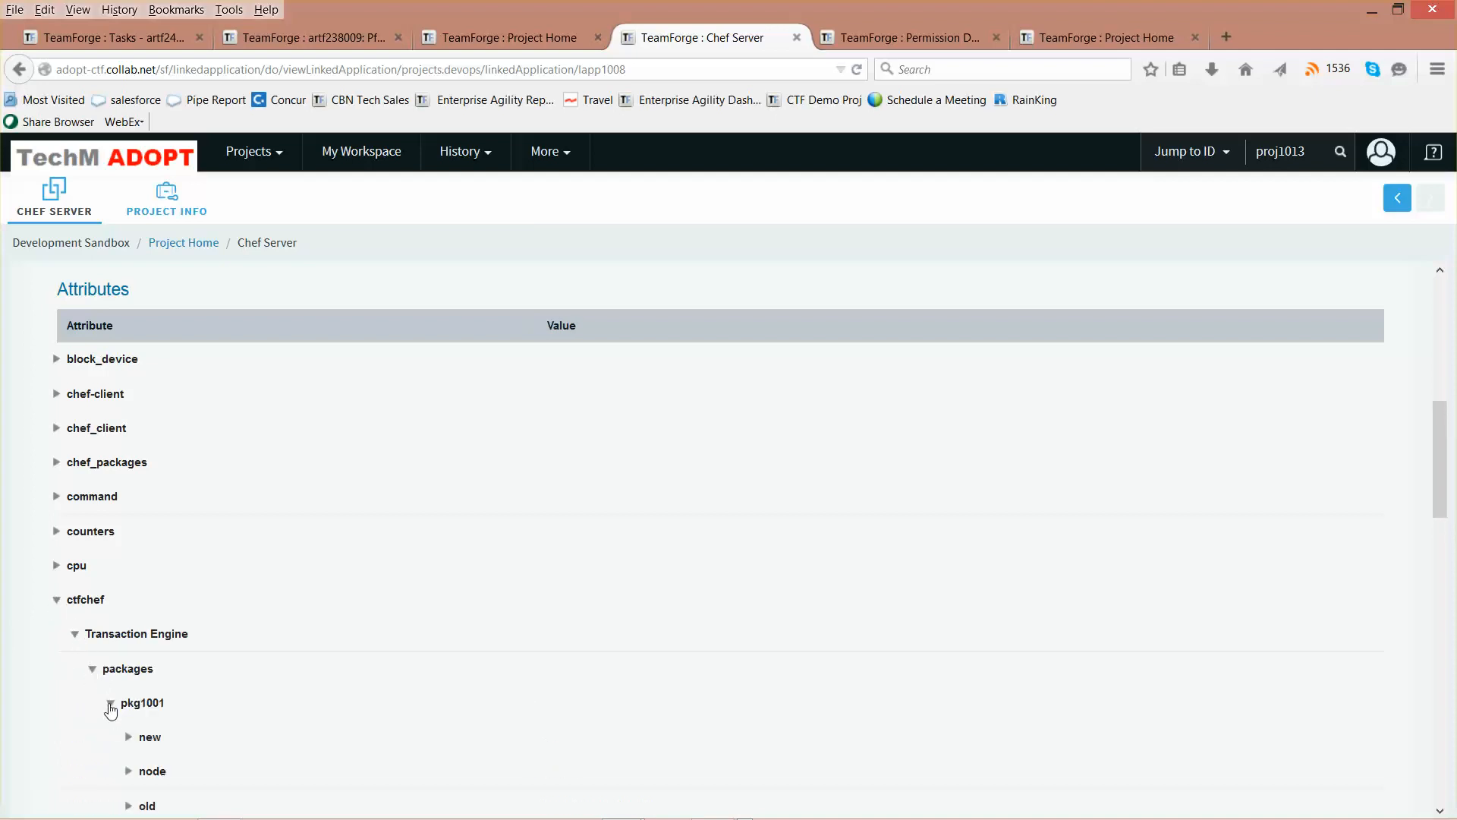
{"action": "left_click", "coordinate": [128, 740]}
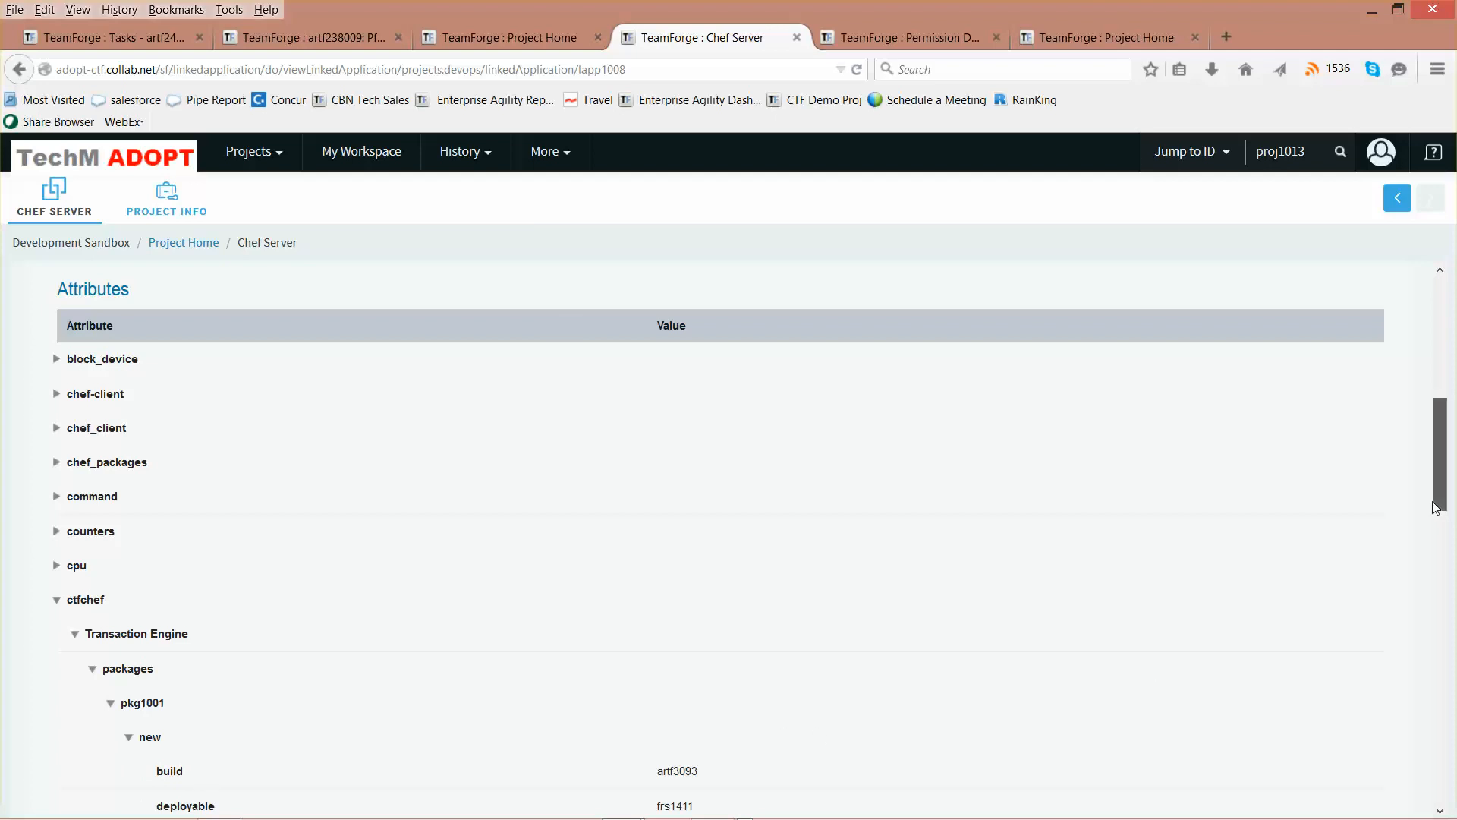
{"action": "left_click_drag", "start_coordinate": [1435, 507], "coordinate": [1435, 557]}
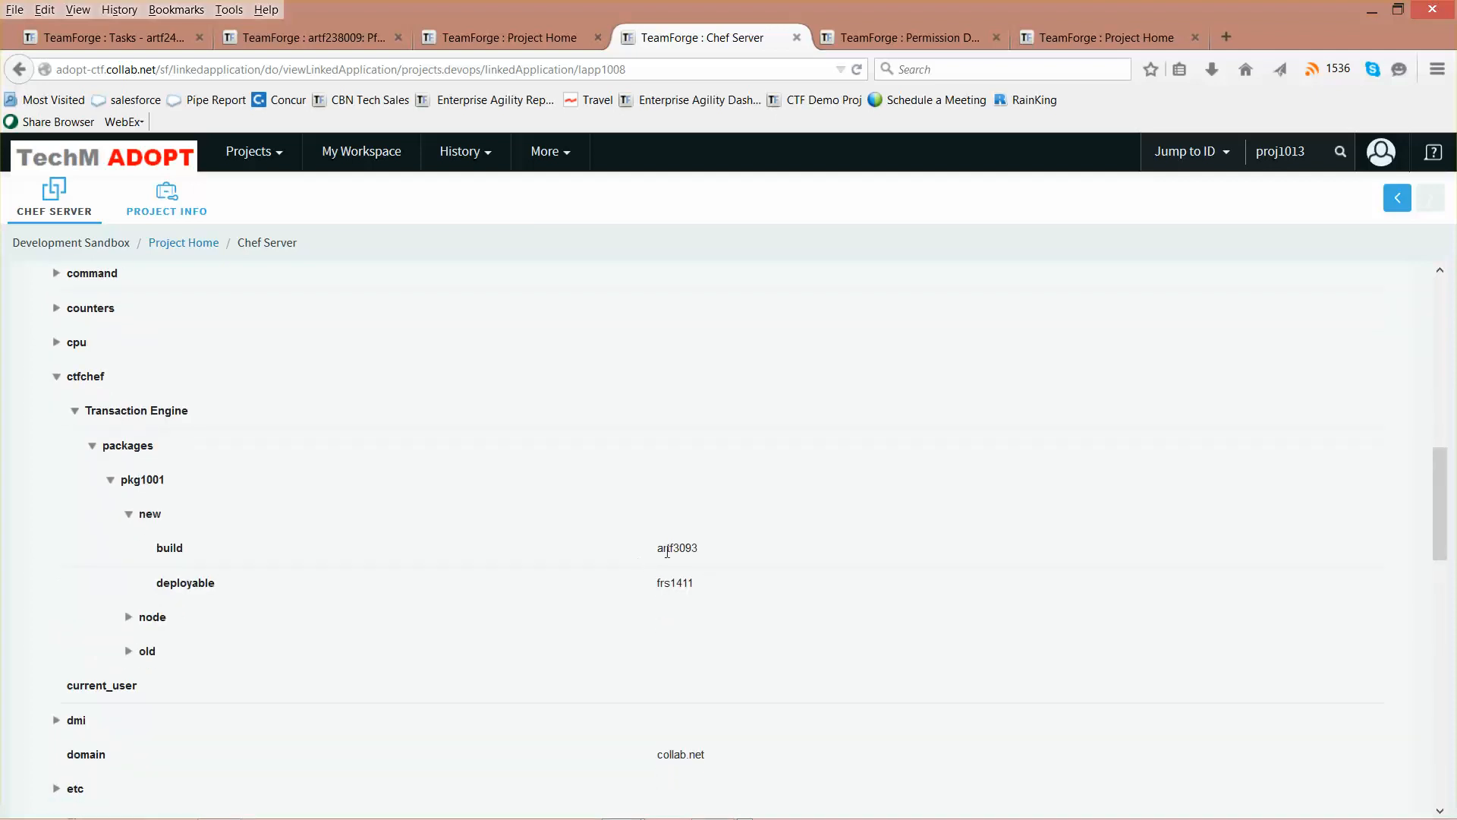
{"action": "left_click_drag", "start_coordinate": [659, 547], "coordinate": [699, 554]}
{"action": "left_click", "coordinate": [706, 557]}
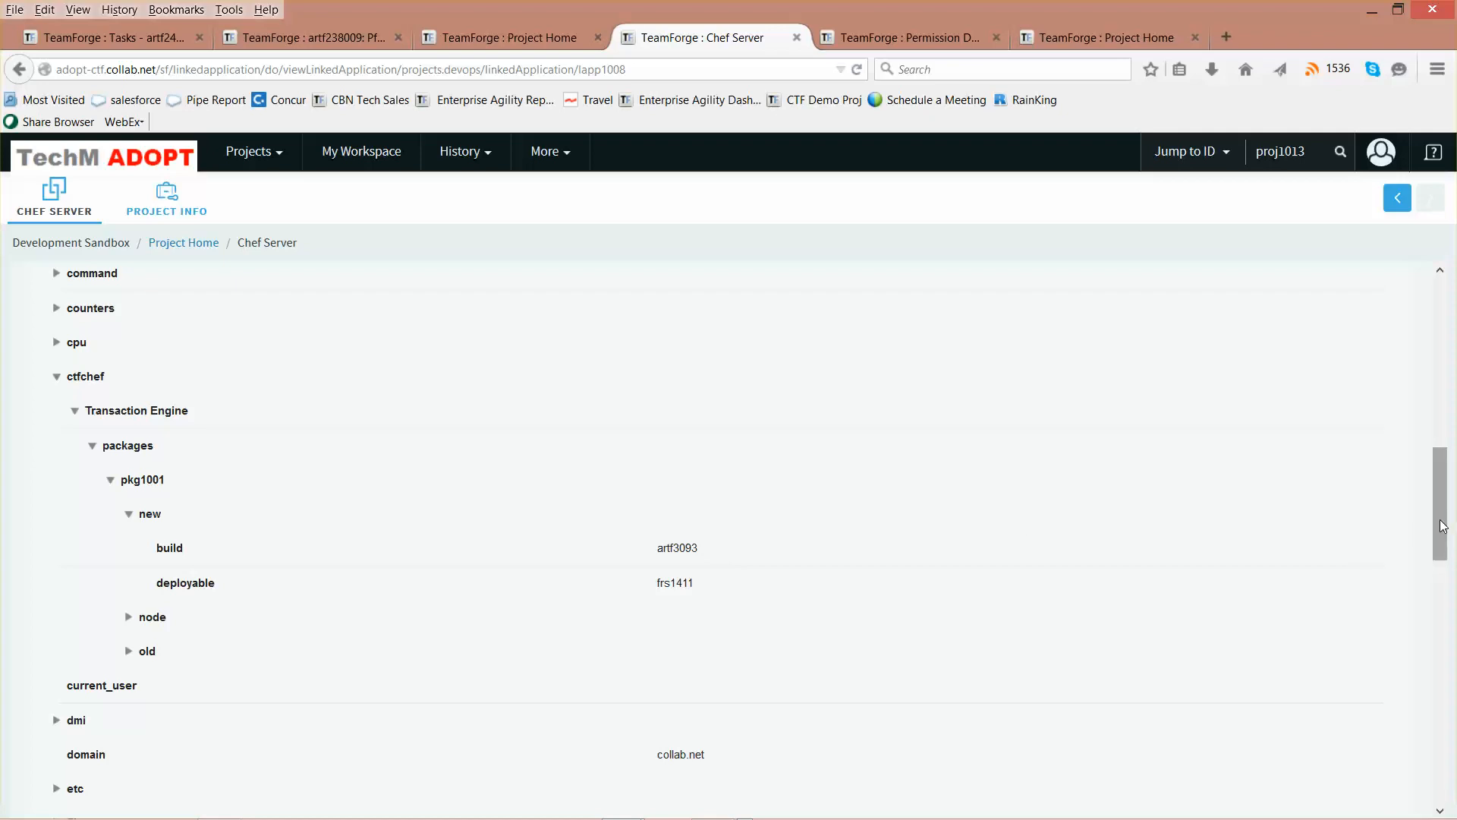
- Return to the project's trackers and open the Deployment Pipeline tracker
{"action": "left_click_drag", "start_coordinate": [1442, 527], "coordinate": [1394, 346]}
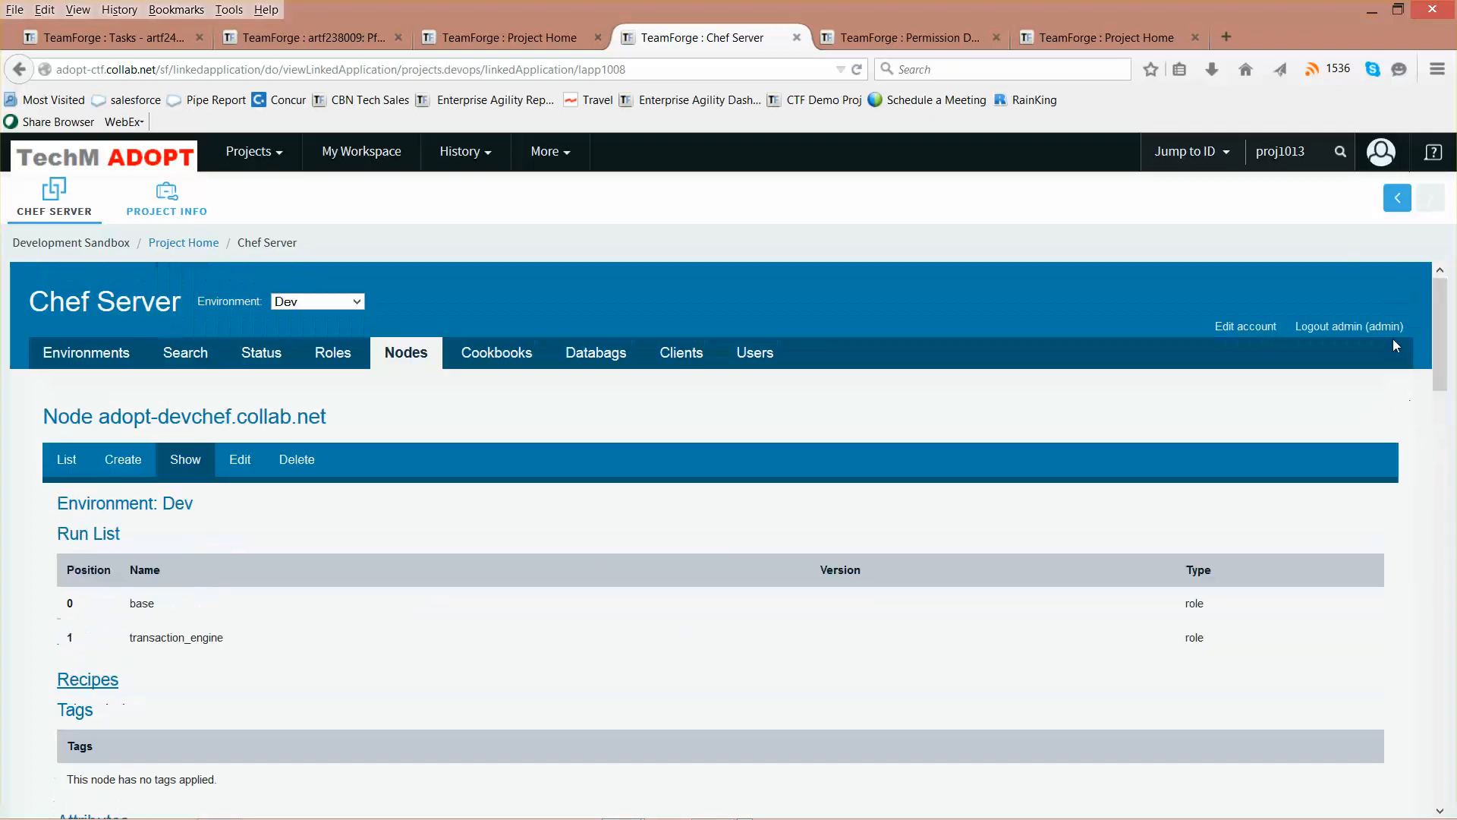
{"action": "left_click", "coordinate": [1389, 201]}
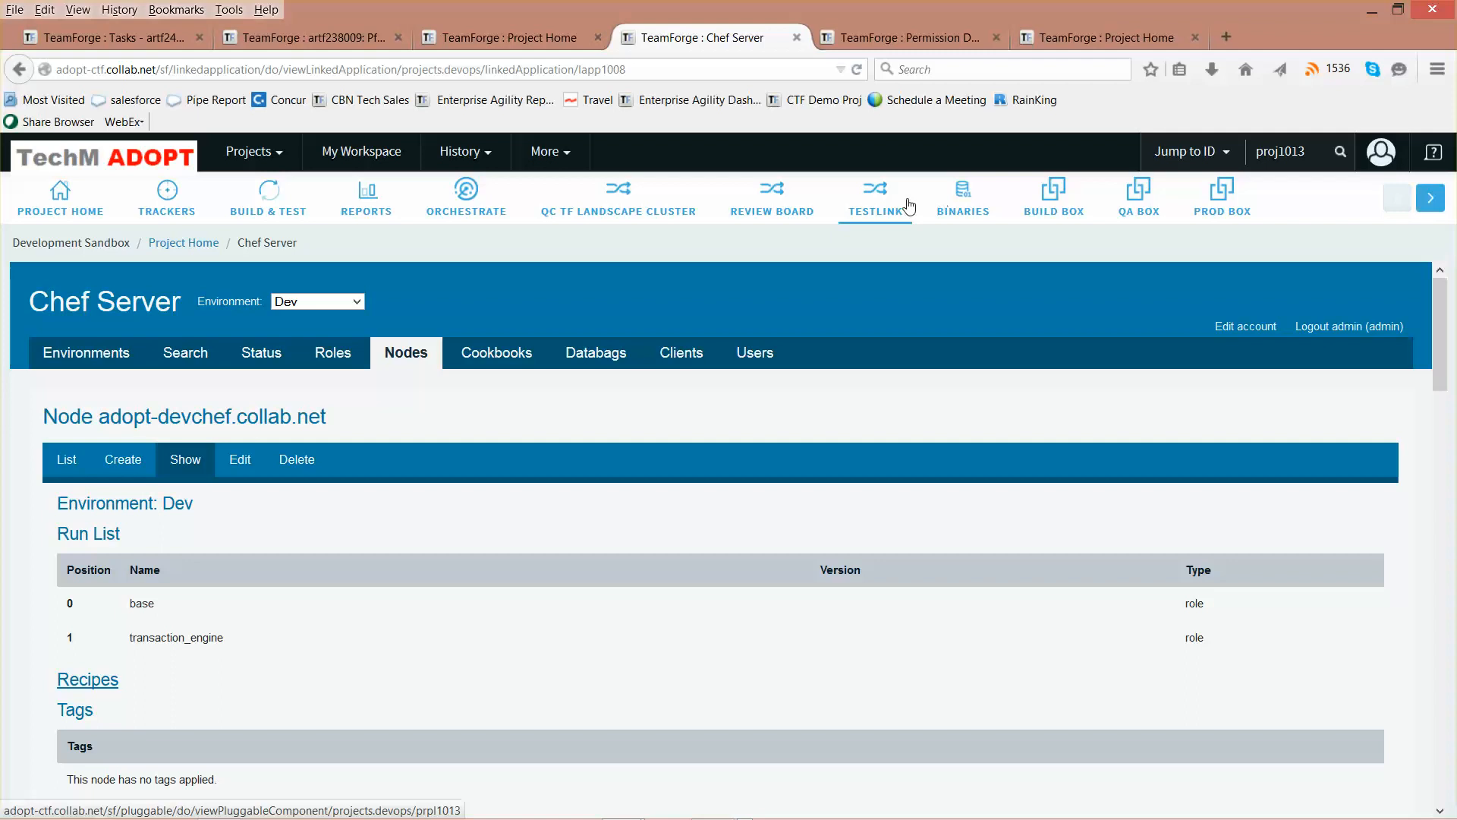
{"action": "left_click", "coordinate": [167, 226]}
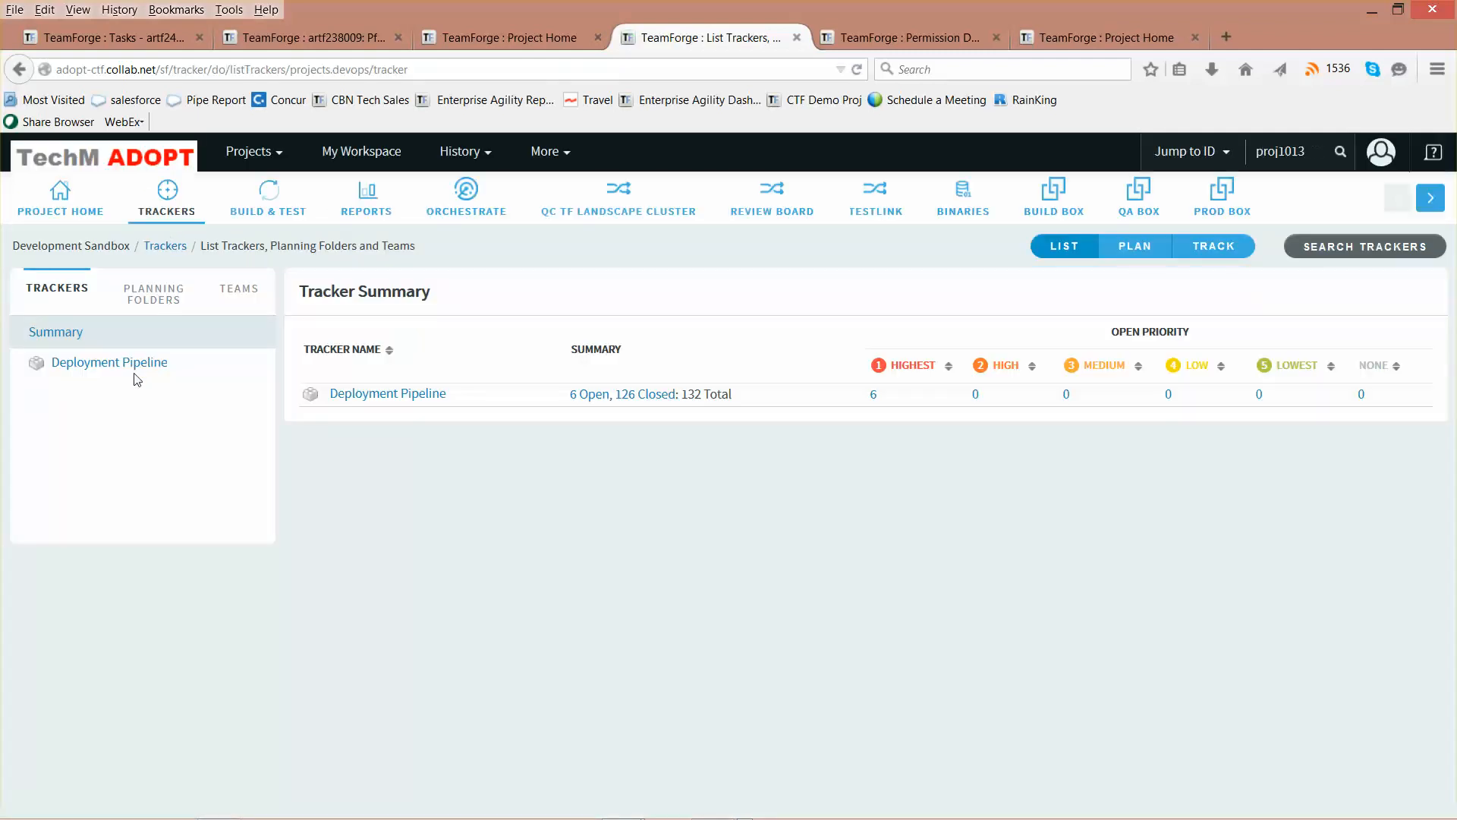
{"action": "left_click", "coordinate": [400, 400]}
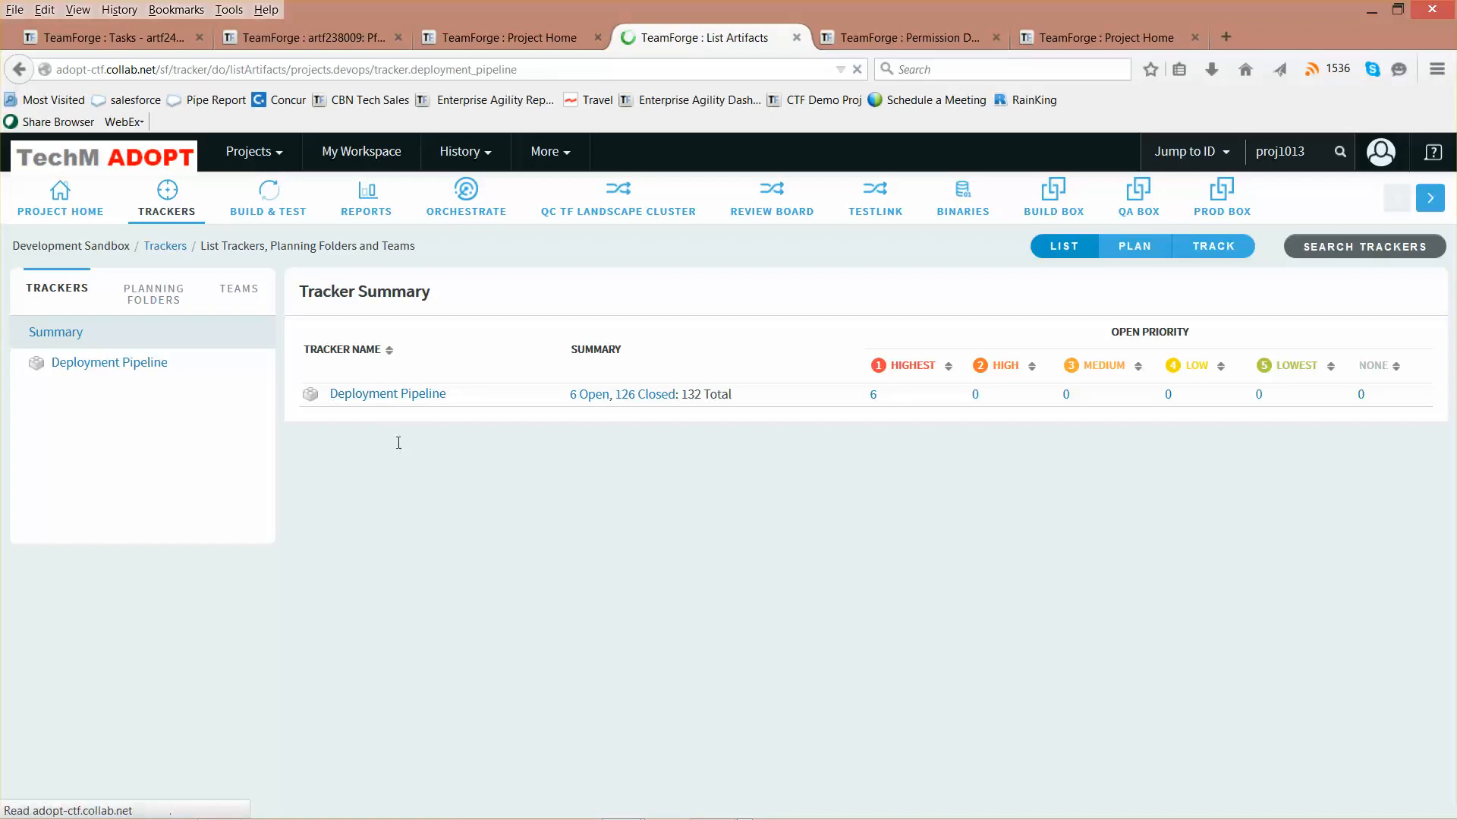